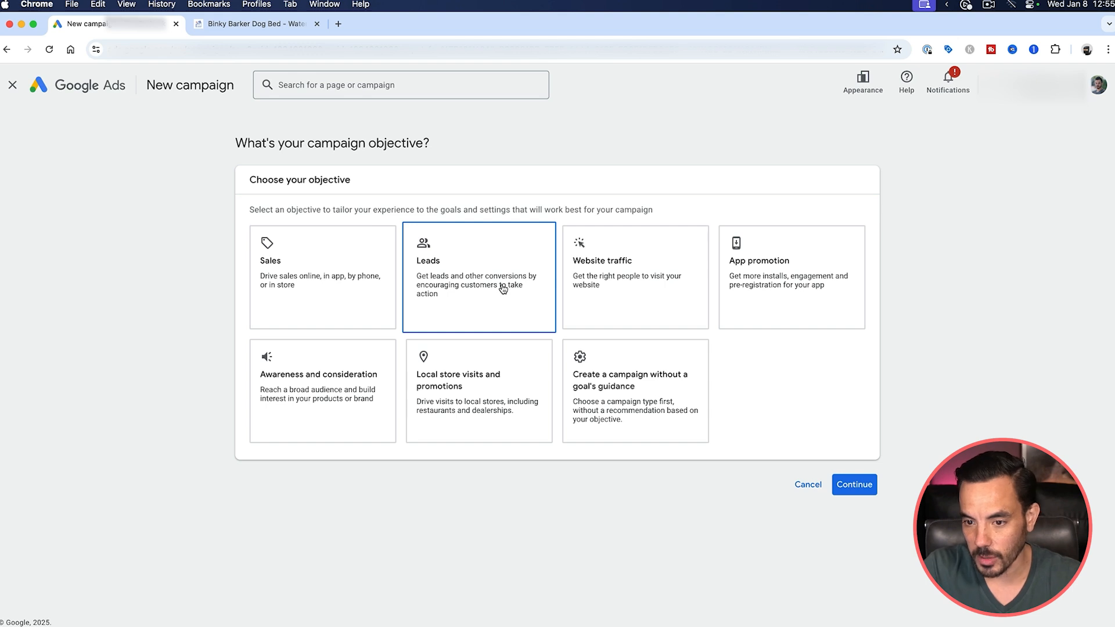
Choose Sales as the new campaign's objective.
left_click(373, 275)
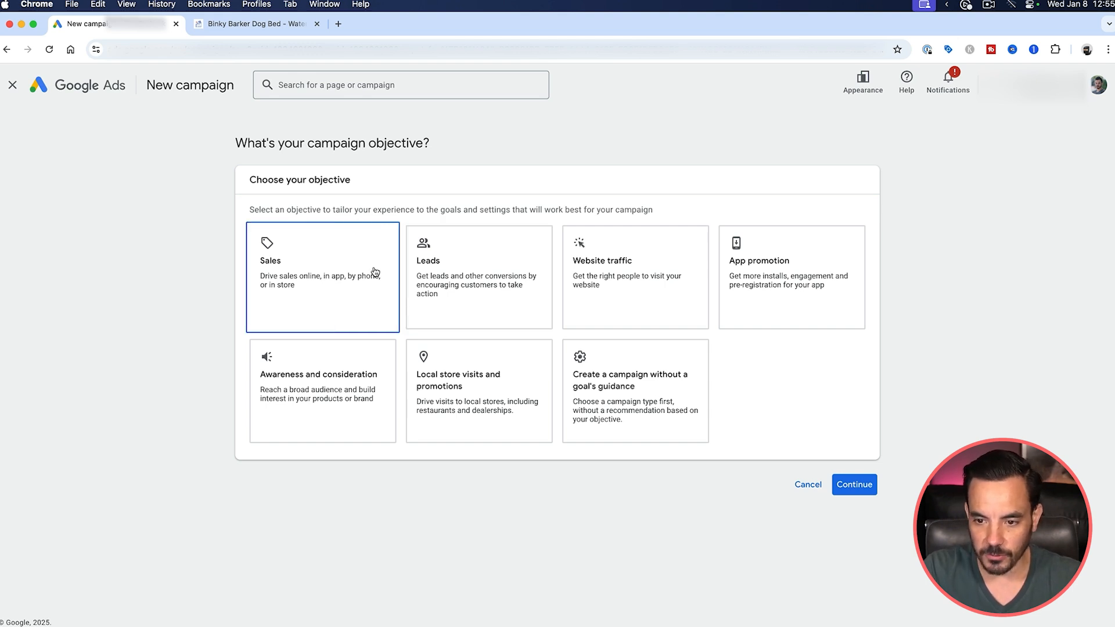
left_click(529, 270)
left_click(298, 268)
left_click(549, 260)
left_click(313, 266)
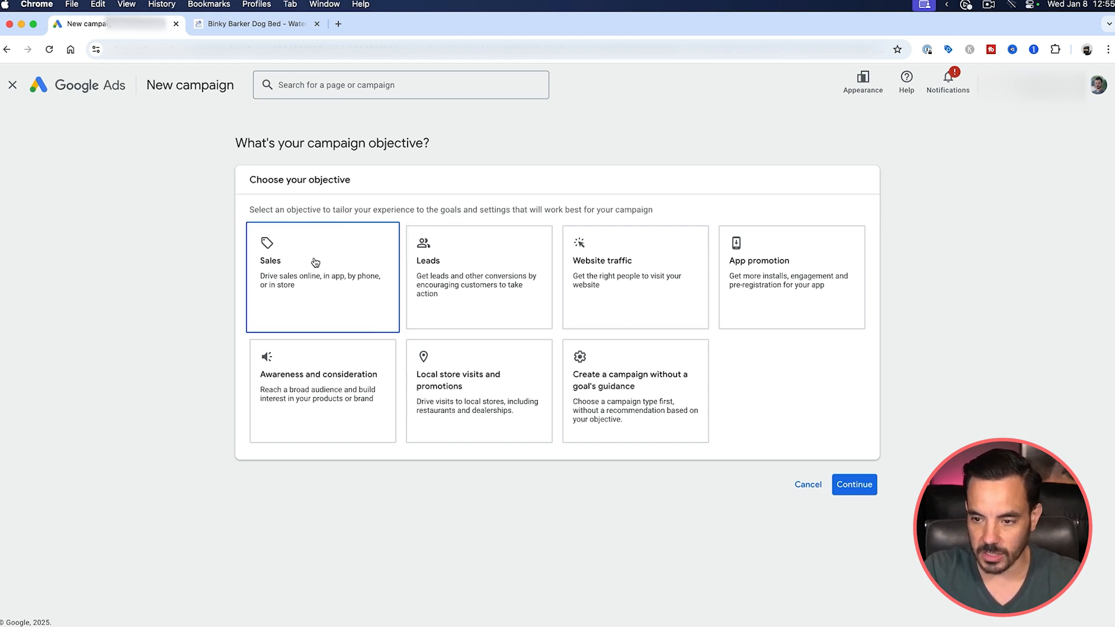
left_click(522, 260)
left_click(356, 270)
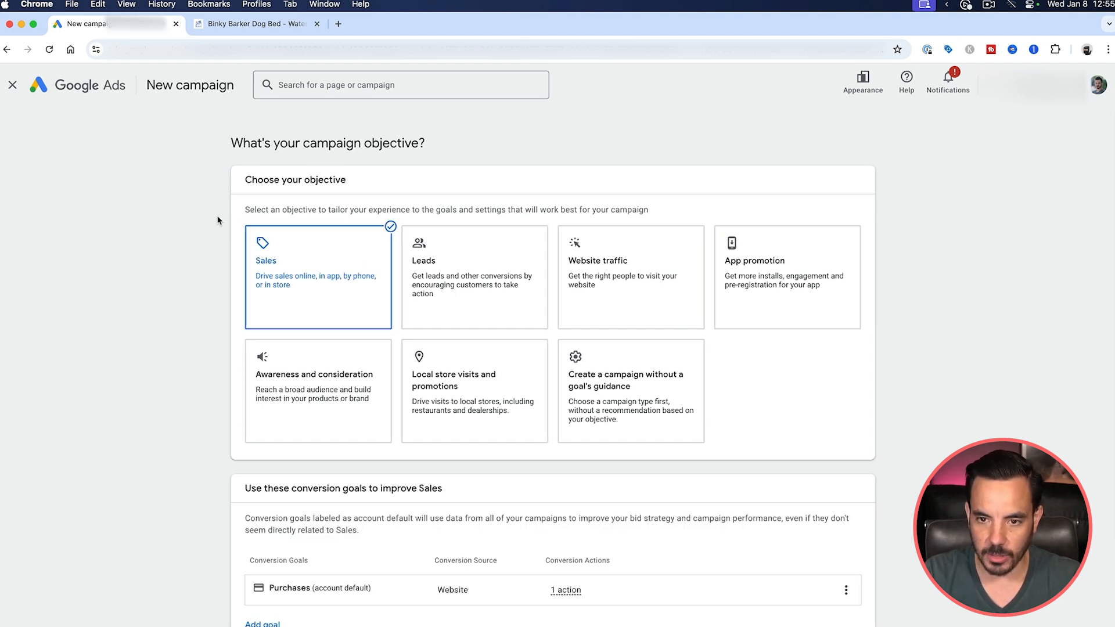
Keep the account-default Purchases conversion goal and continue to the campaign type selection.
scroll(218, 220, "down", 1)
scroll(218, 220, "down", 4)
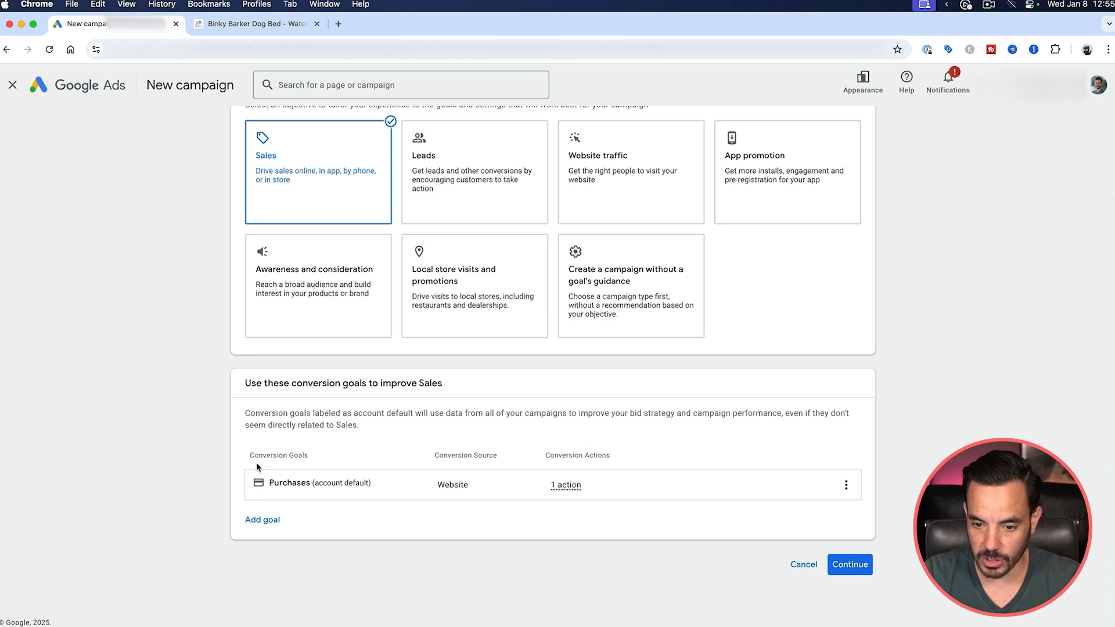
mouse_move(437, 484)
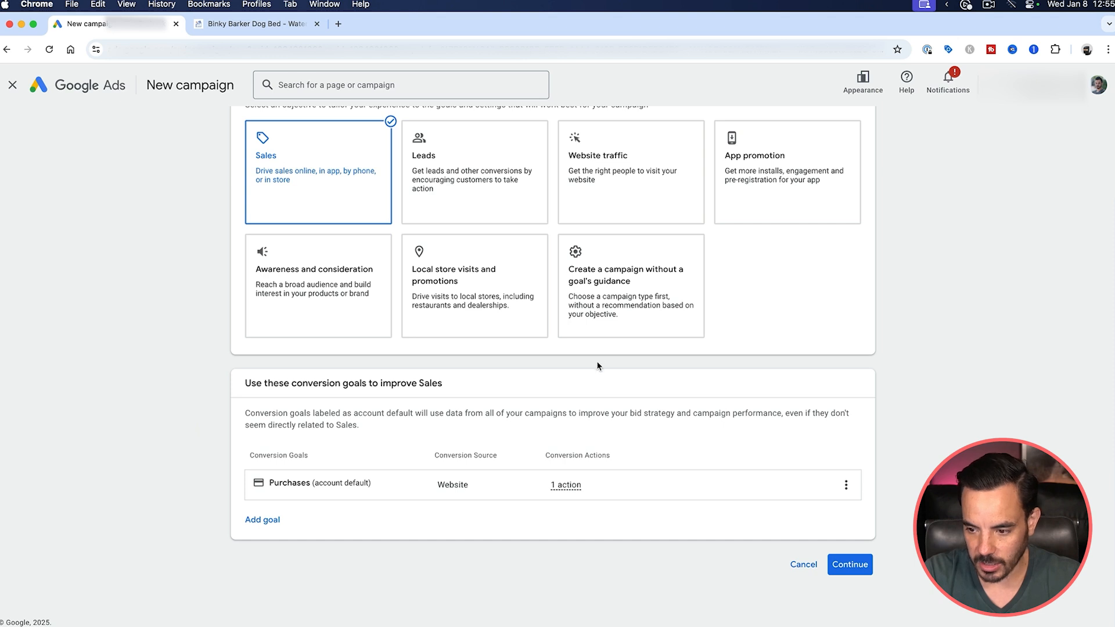
left_click(868, 571)
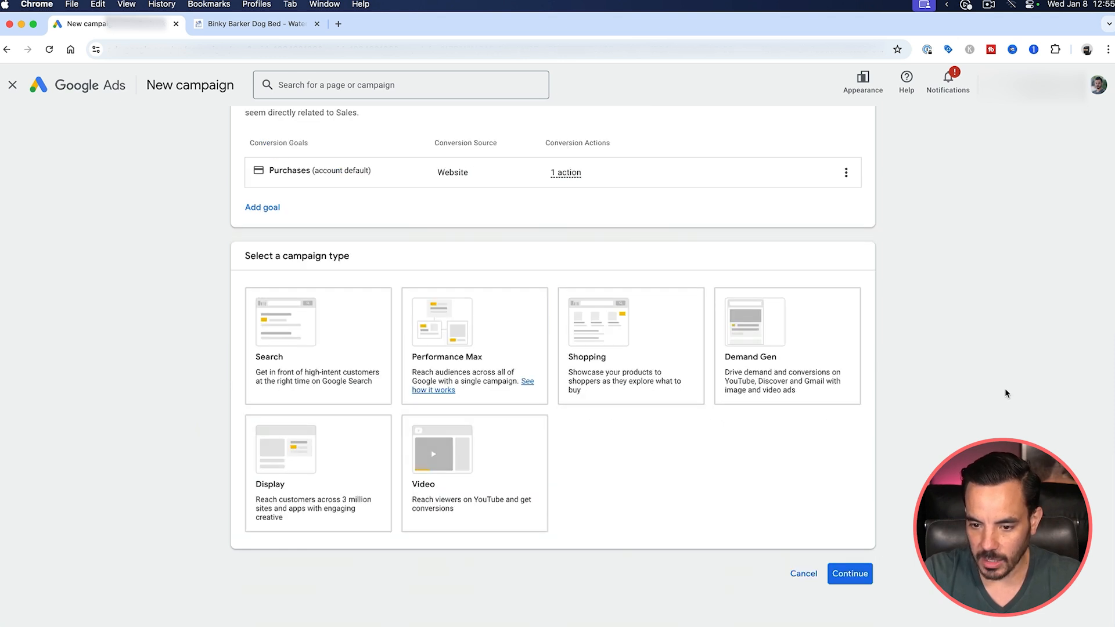
Select Performance Max as the campaign type and The BroBasket as the Merchant Center account supplying the products.
left_click(462, 323)
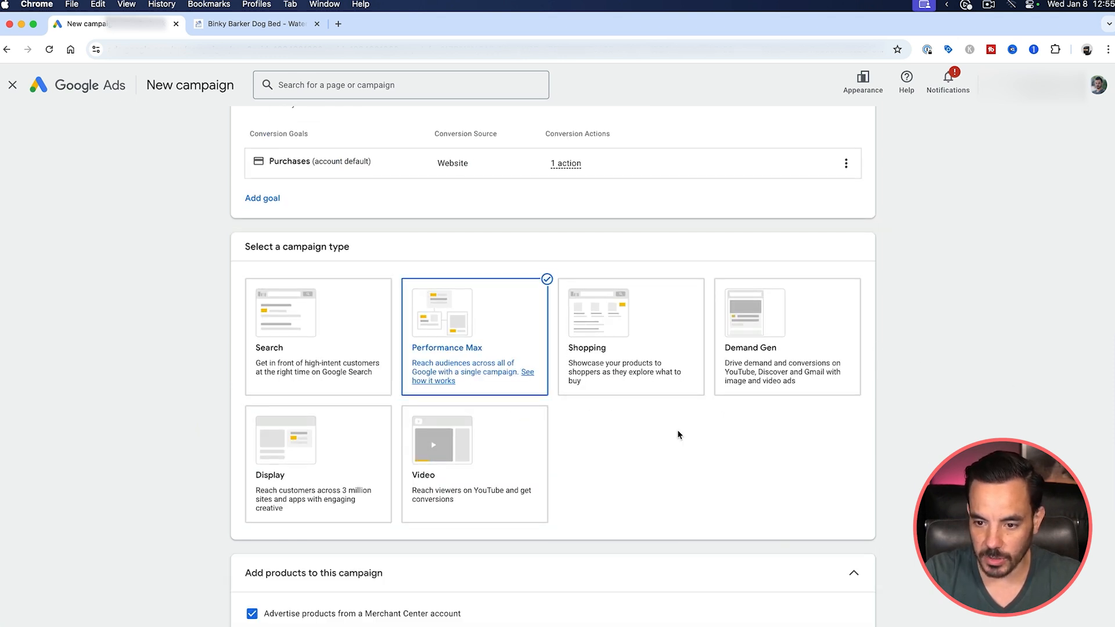
scroll(969, 424, "down", 5)
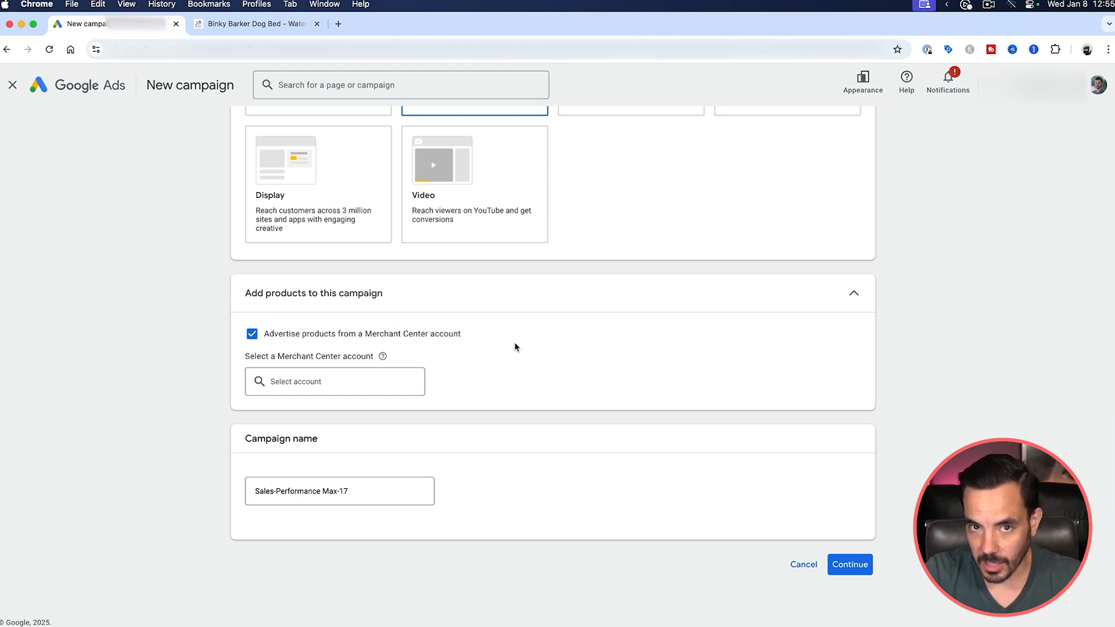
left_click(302, 382)
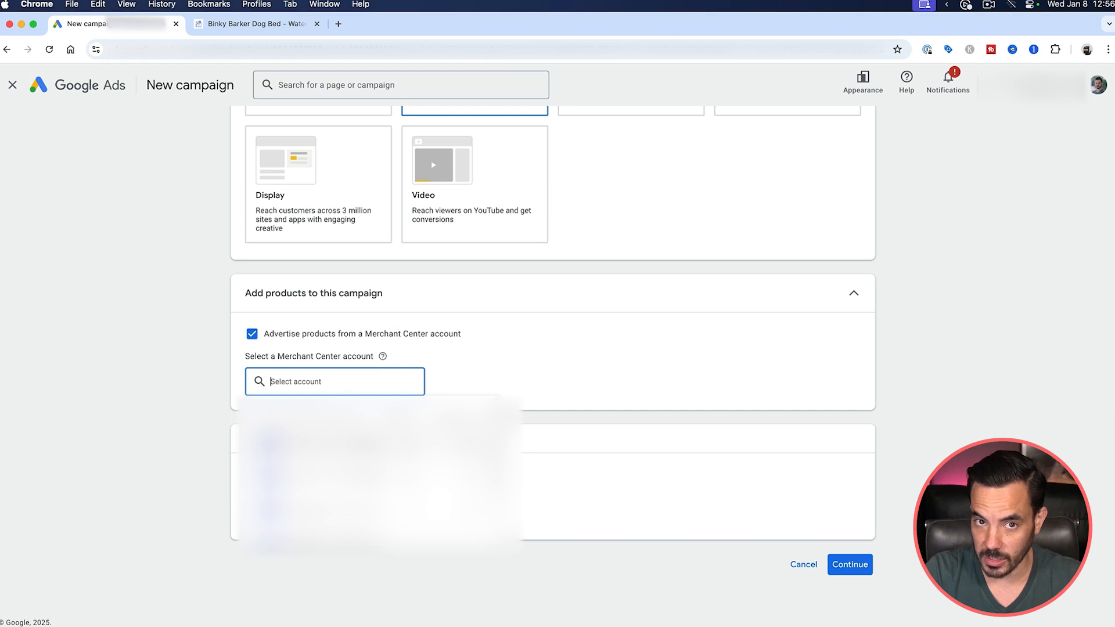
left_click(361, 444)
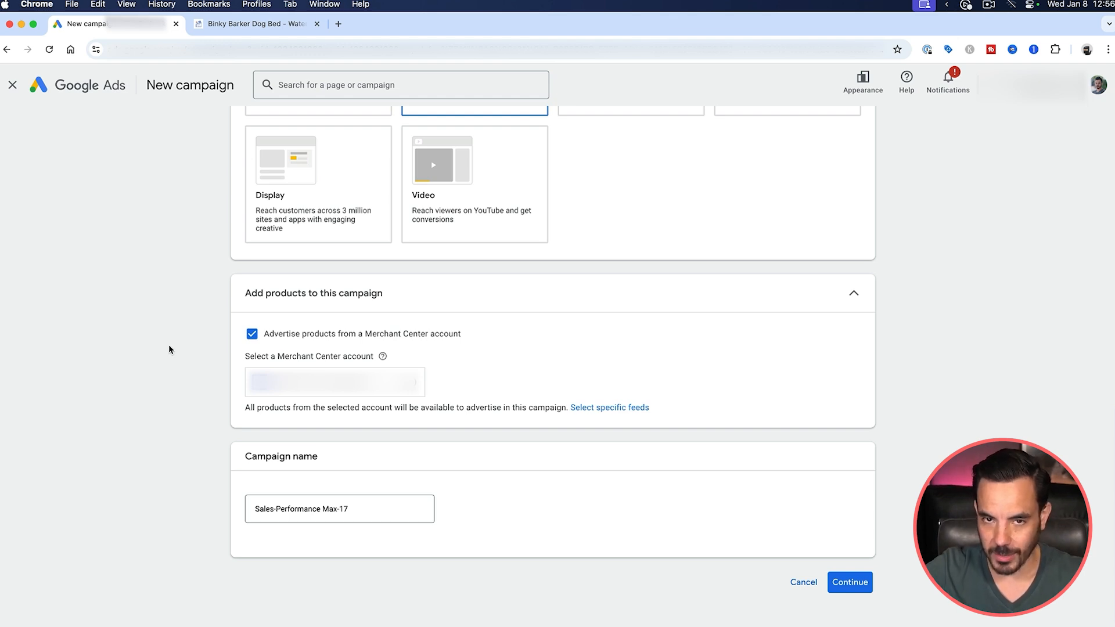
Name the campaign "PMax - All Products".
scroll(169, 350, "down", 1)
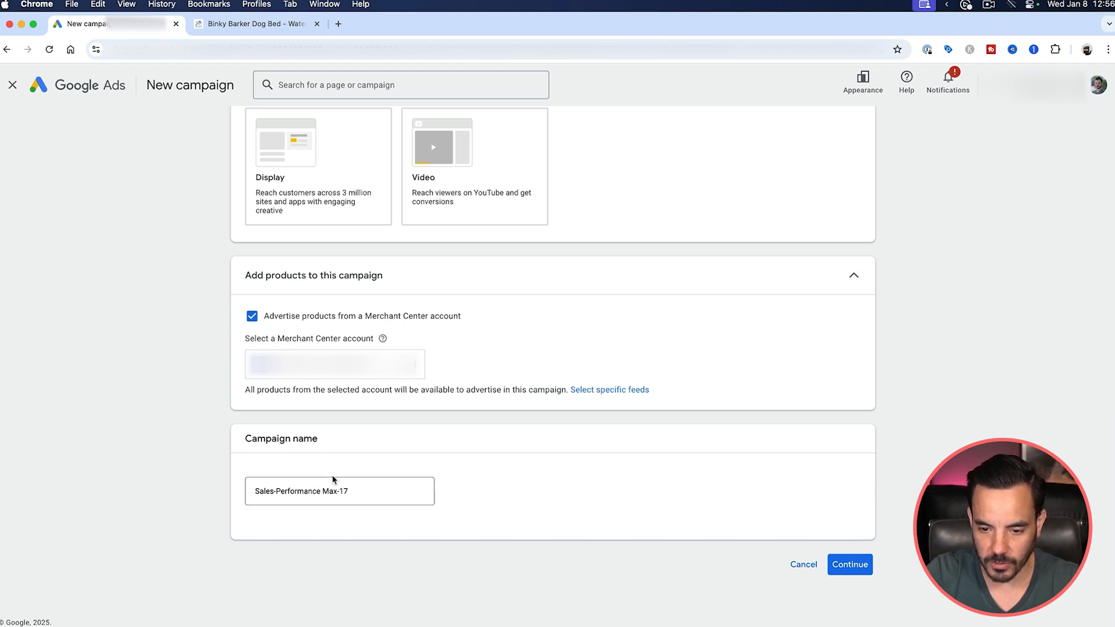
left_click(377, 502)
triple_click(392, 489)
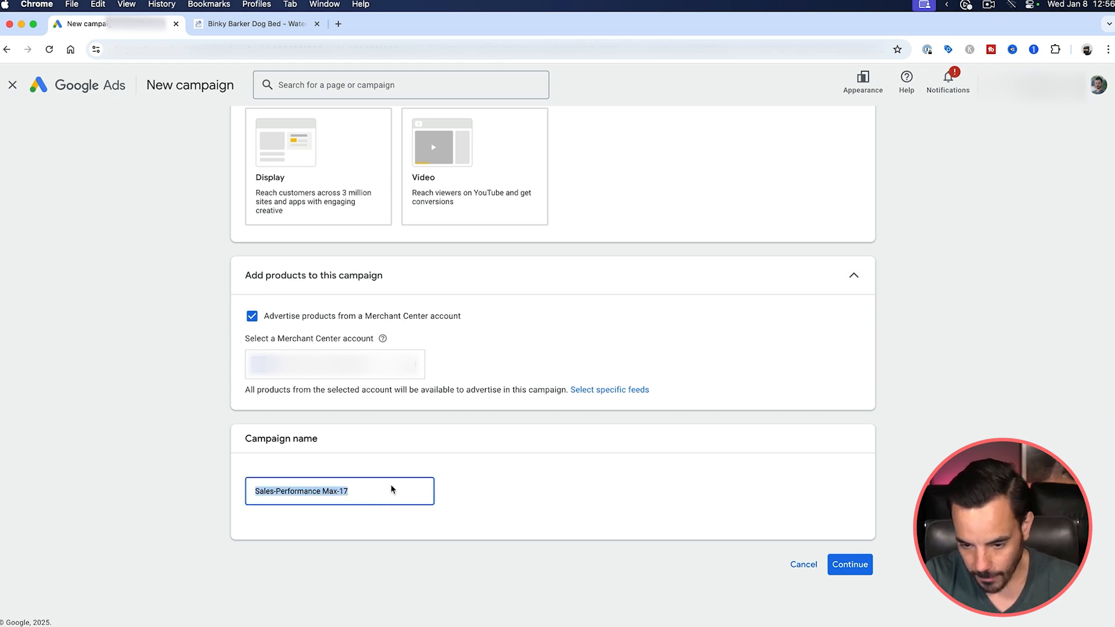
type("PMax -")
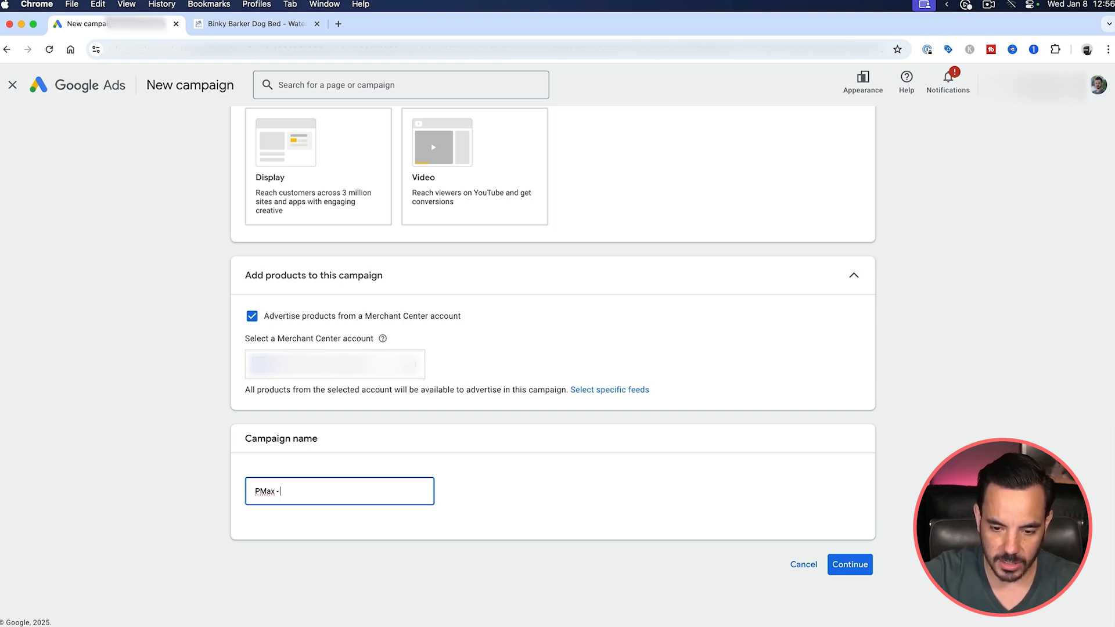
type("ll Products")
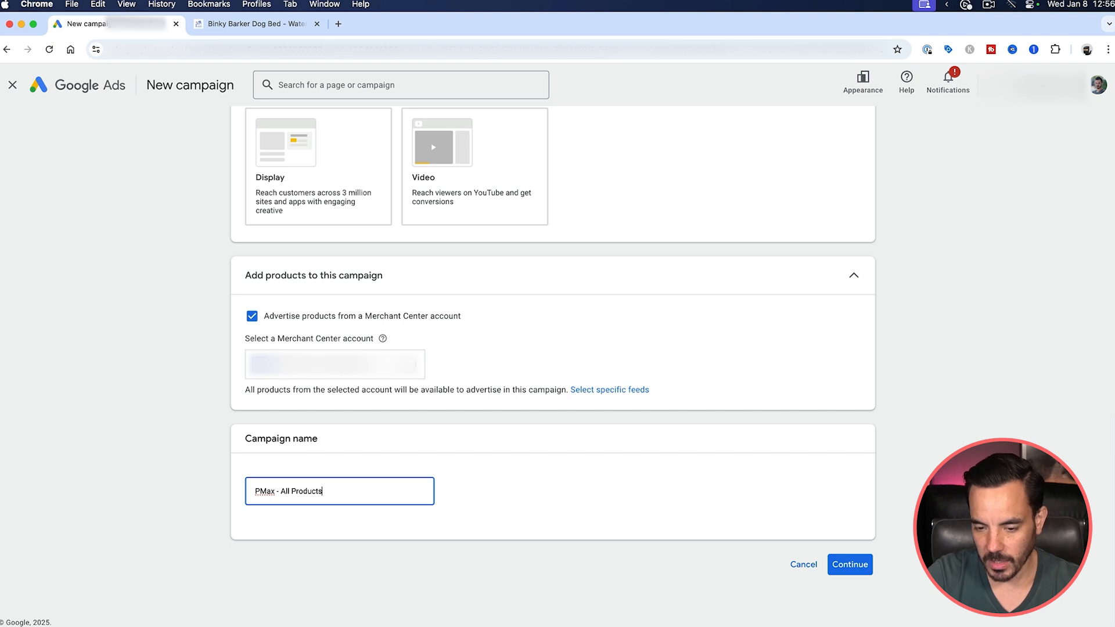
key("alt+shift+Left")
key("alt+shift+Left")
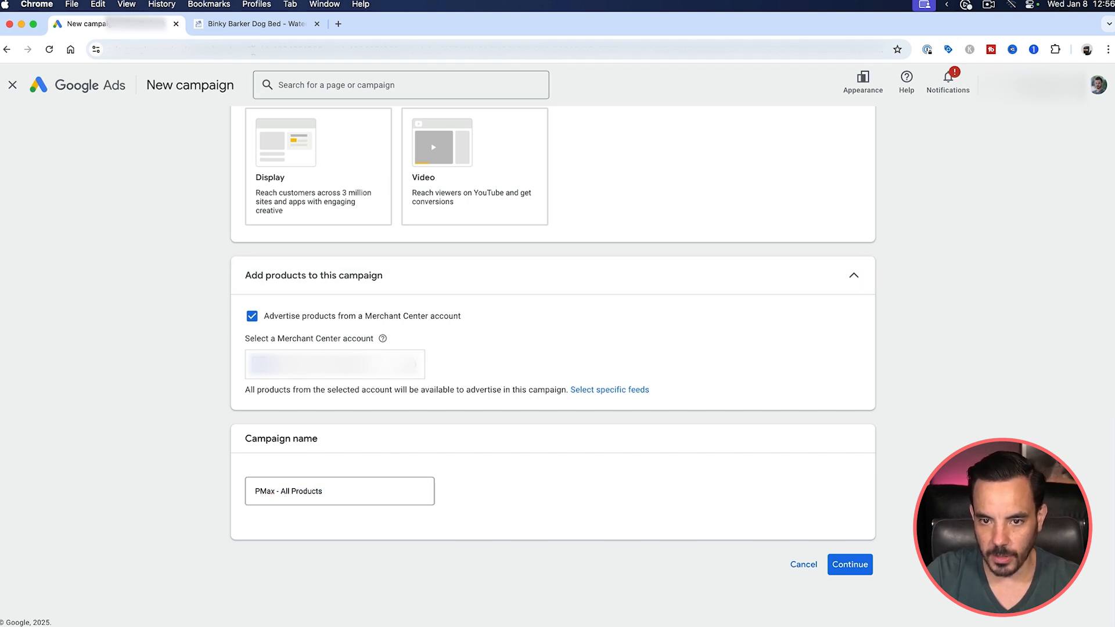
View the Binky Barker Dog Bed product page and return to the new campaign form.
left_click(252, 30)
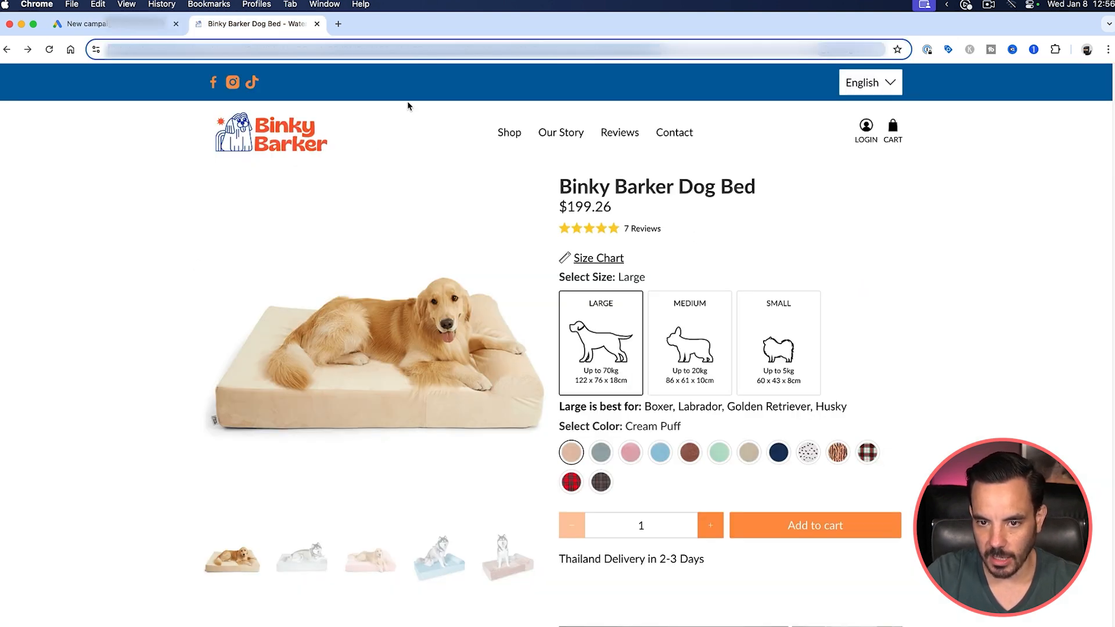
left_click(93, 23)
left_click(319, 487)
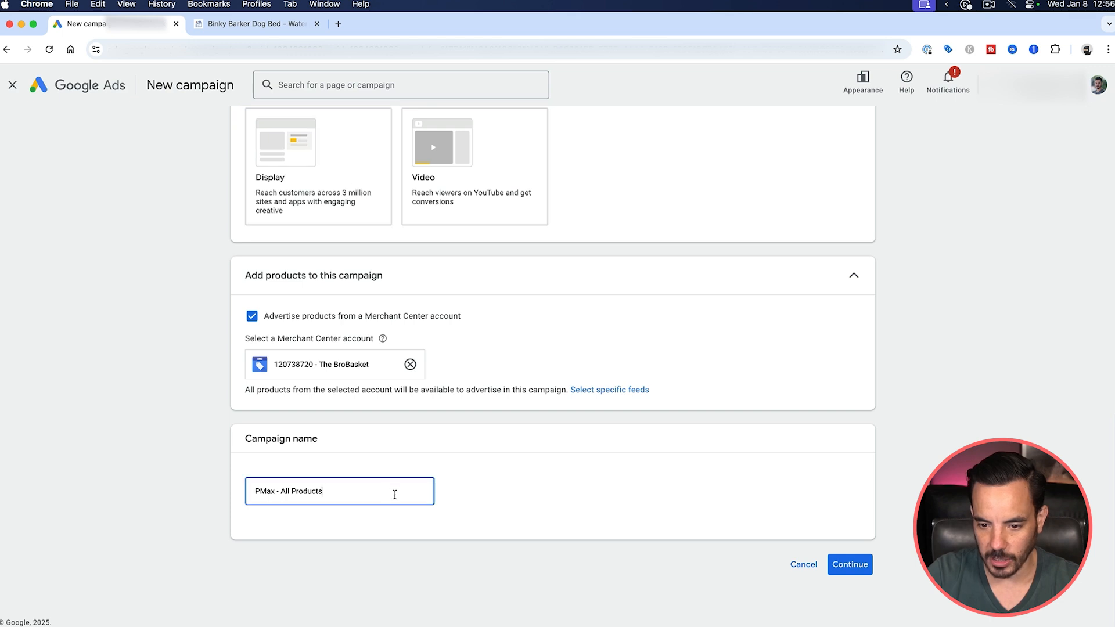
triple_click(262, 489)
left_click(322, 491)
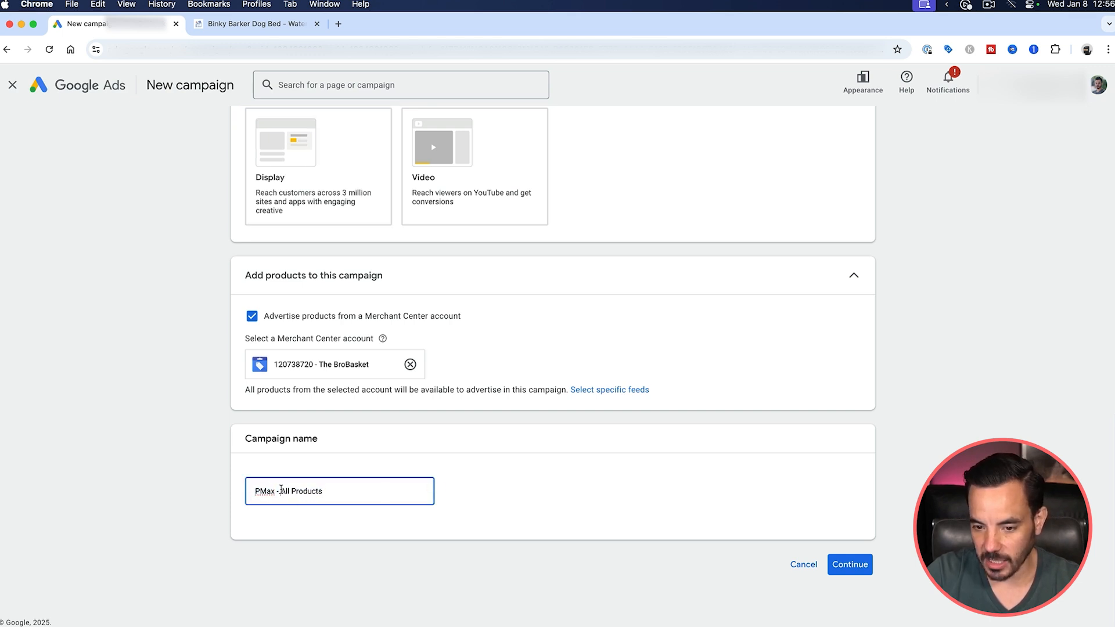
left_click_drag(280, 491, 368, 491)
left_click(368, 492)
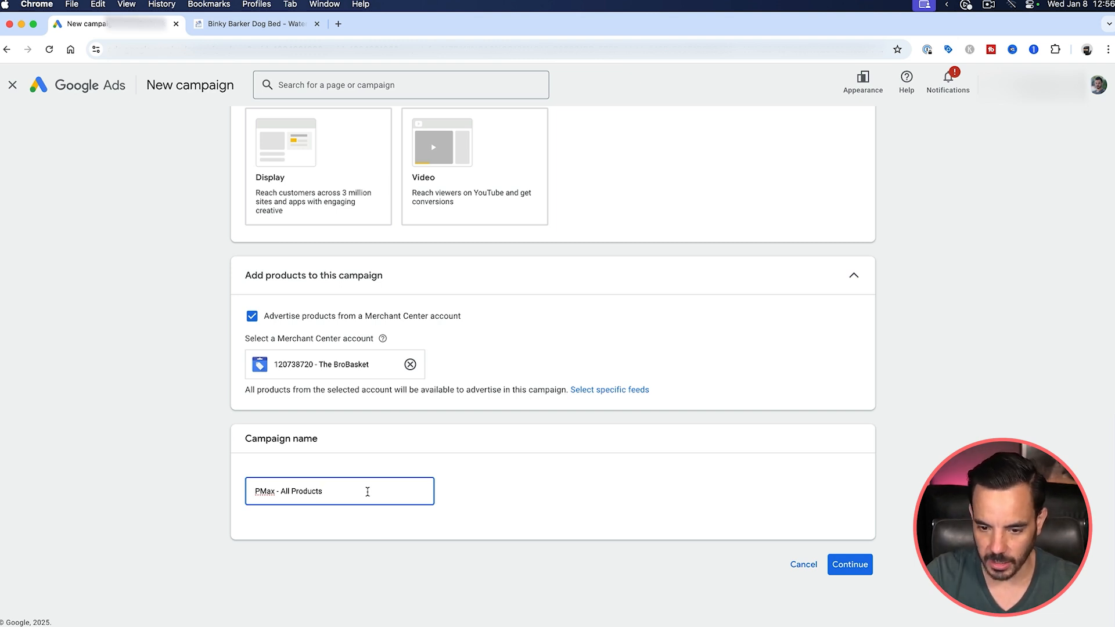
Submit the campaign type and name, and start a new campaign instead of finishing a saved draft.
left_click(741, 497)
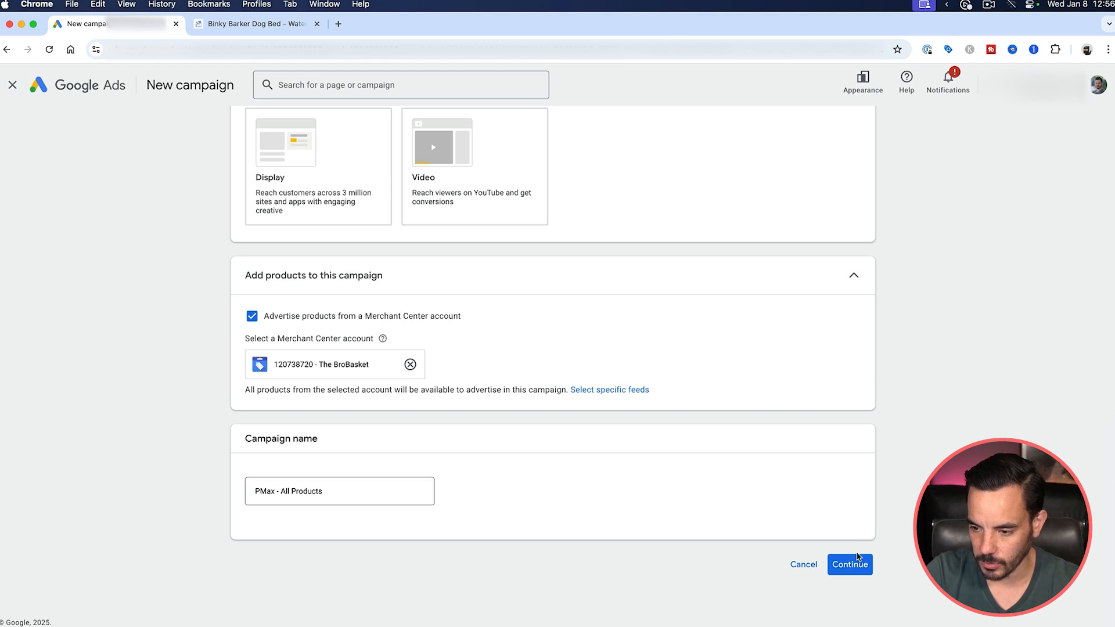
left_click(857, 560)
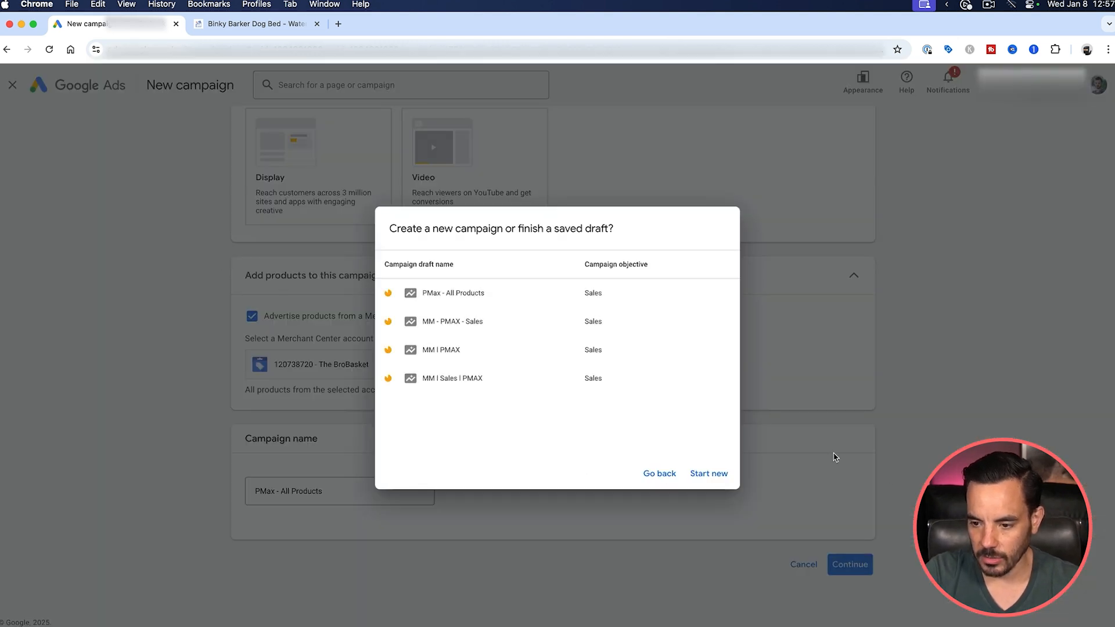
left_click(717, 473)
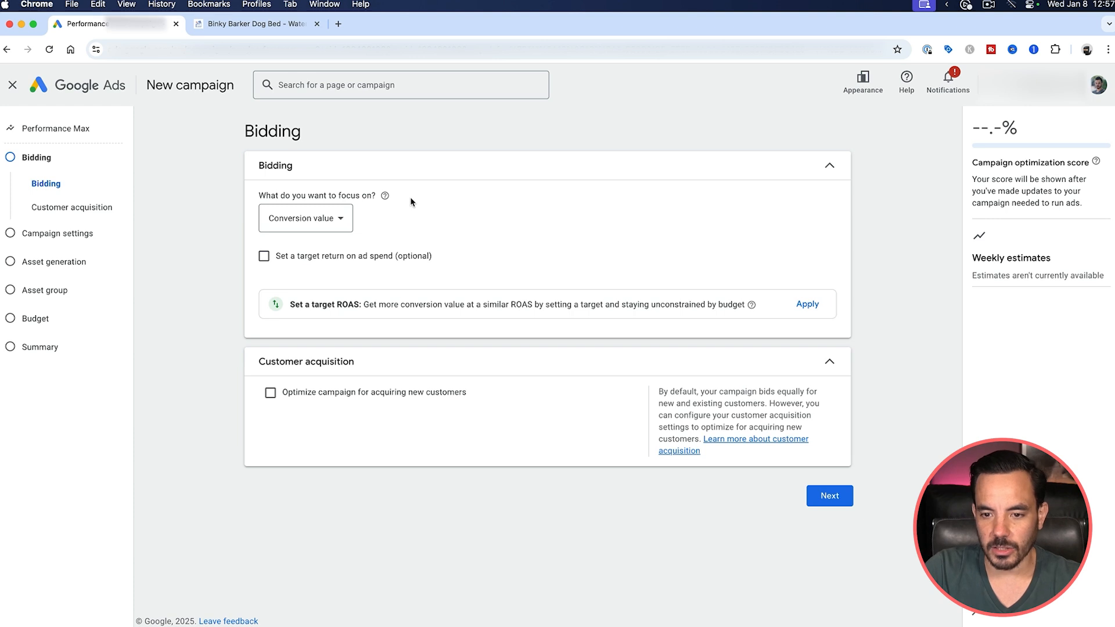
Try switching the bidding focus between Conversions and Conversion value to compare their optional targets.
left_click(347, 216)
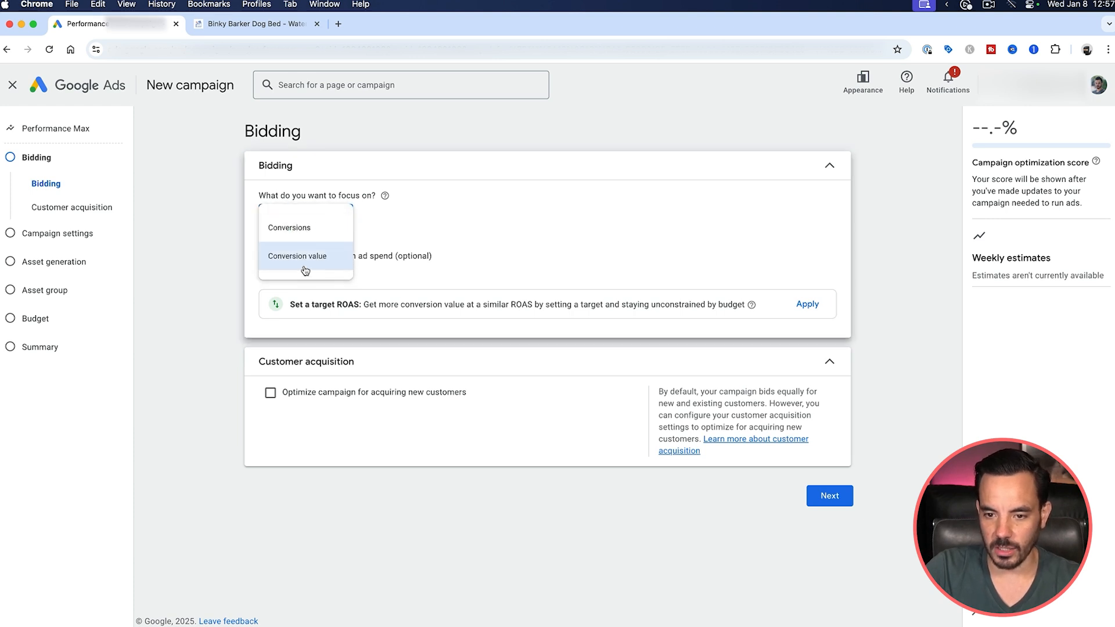
left_click(306, 228)
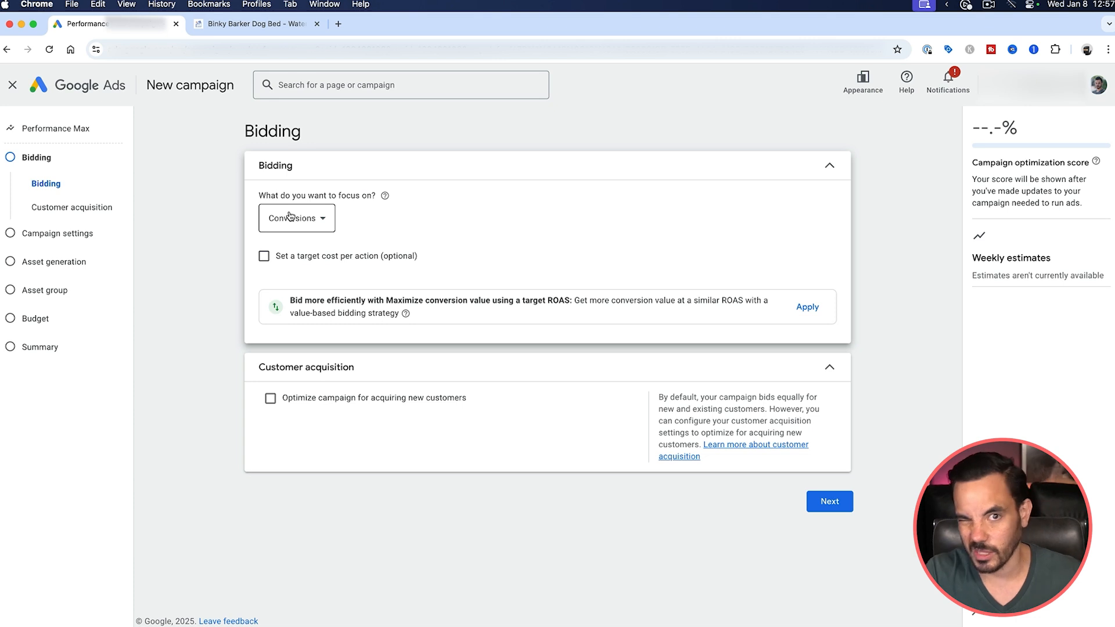
left_click(290, 216)
left_click(306, 250)
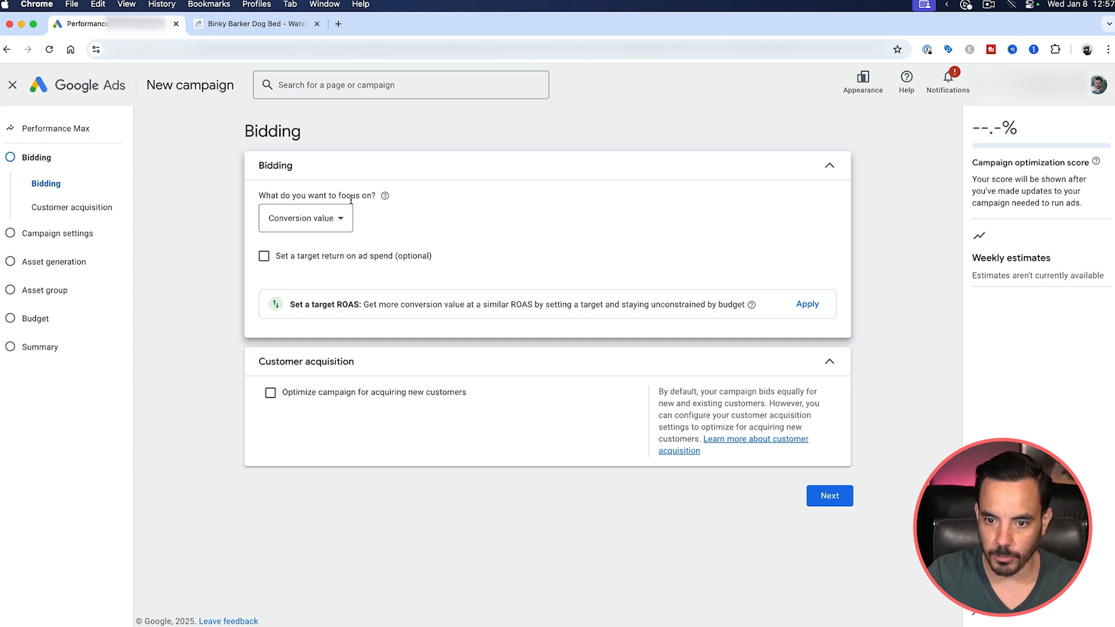
left_click(337, 227)
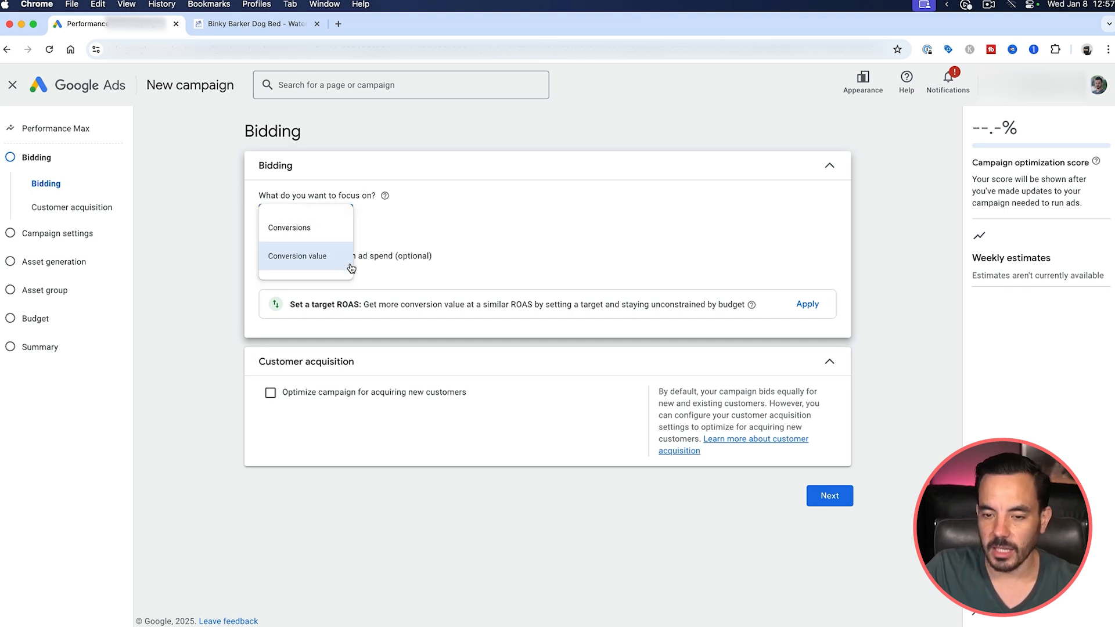
left_click(322, 228)
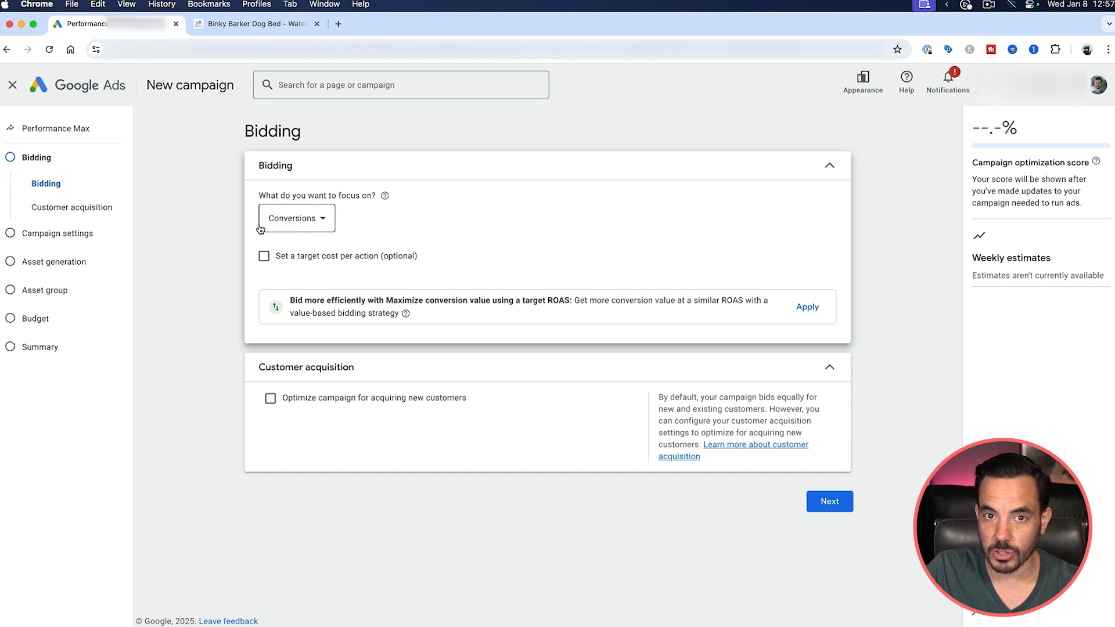
Set the bidding focus to Conversion value without a target return on ad spend and continue to the campaign settings.
left_click(280, 220)
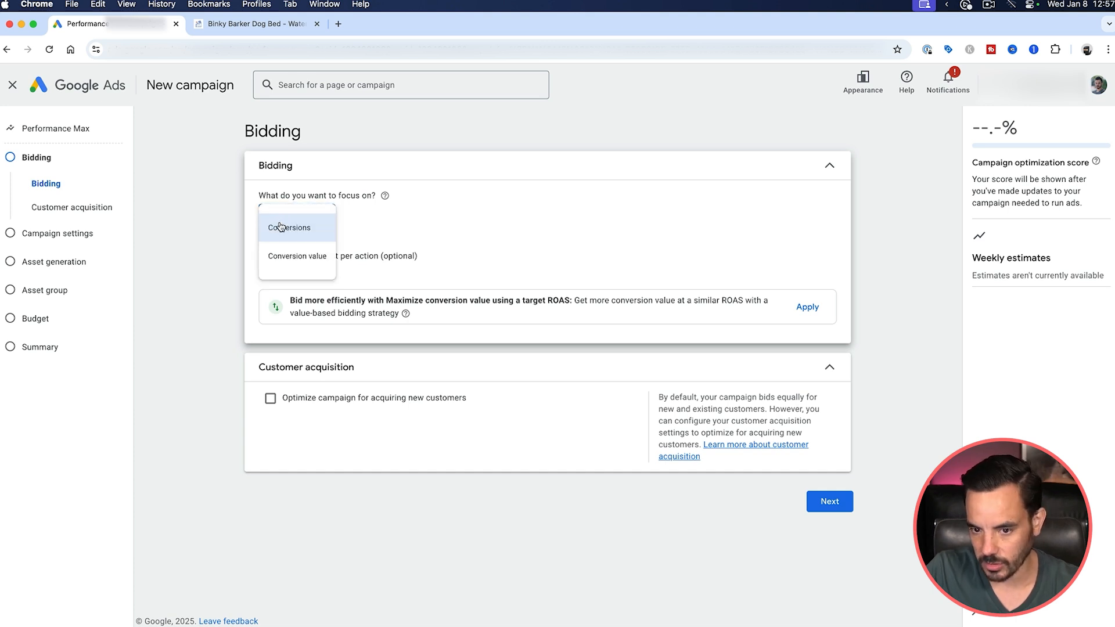
left_click(282, 256)
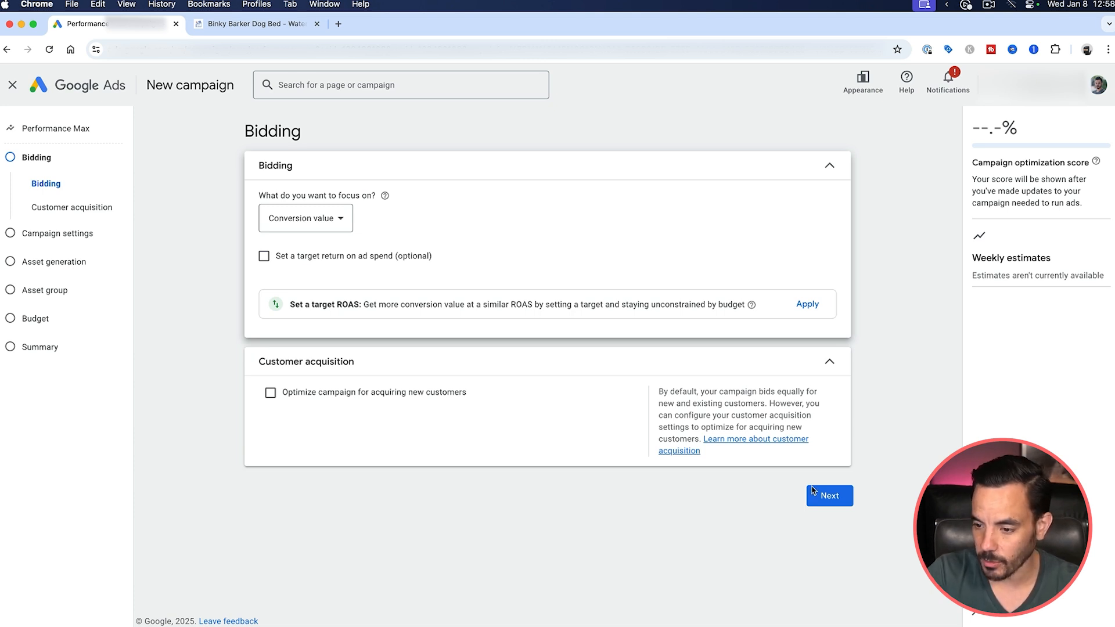
left_click(842, 498)
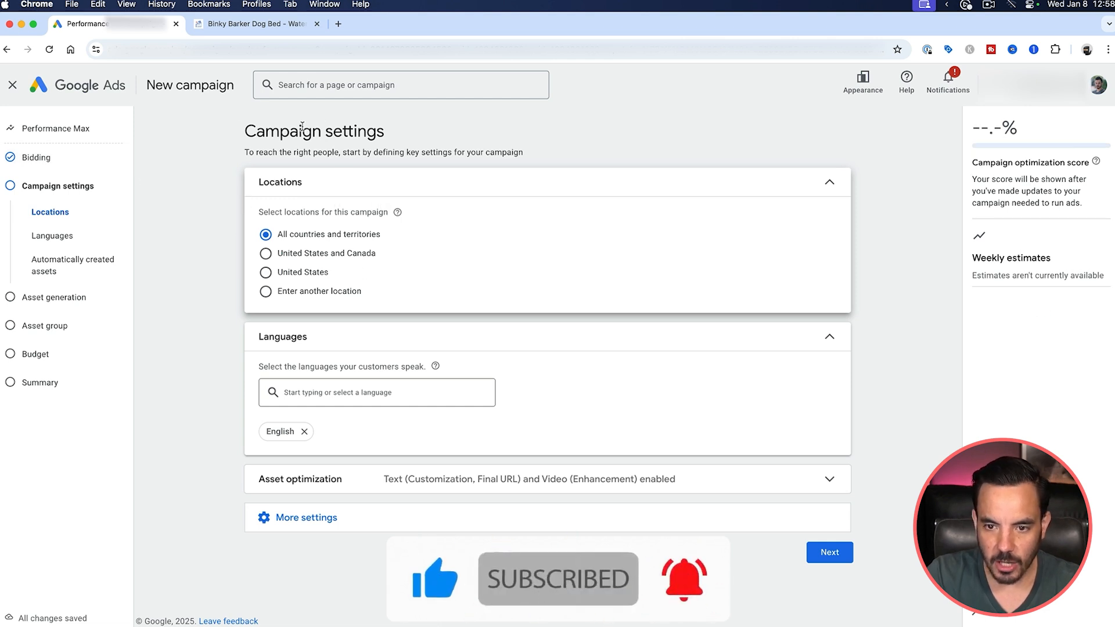
Target the United States and Canada as locations and keep English as the only customer language.
left_click(340, 255)
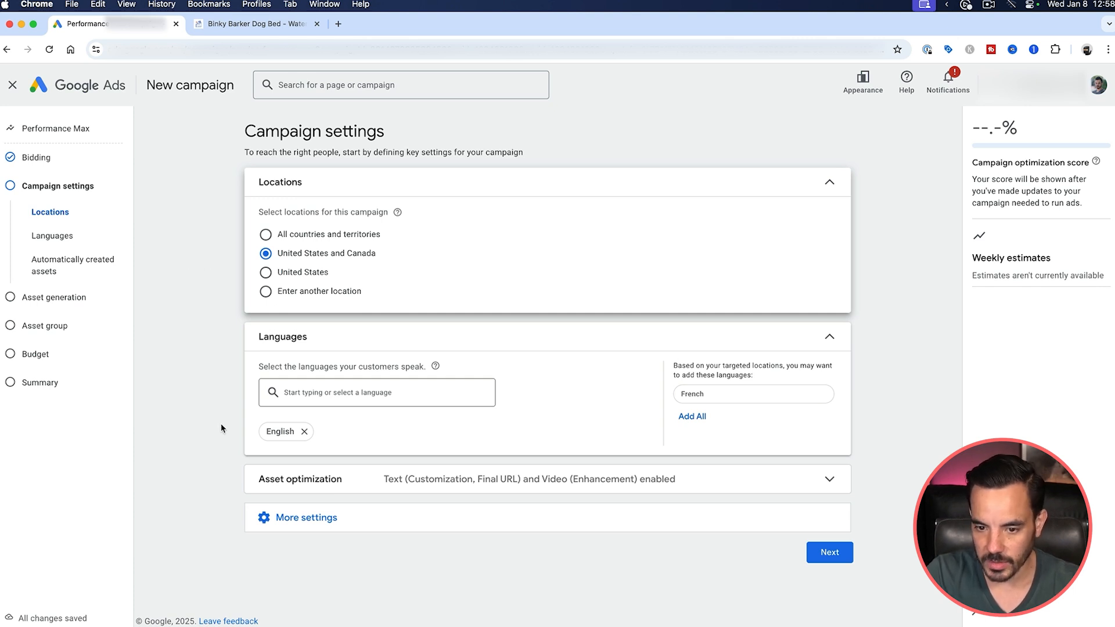
right_click(325, 395)
left_click(171, 404)
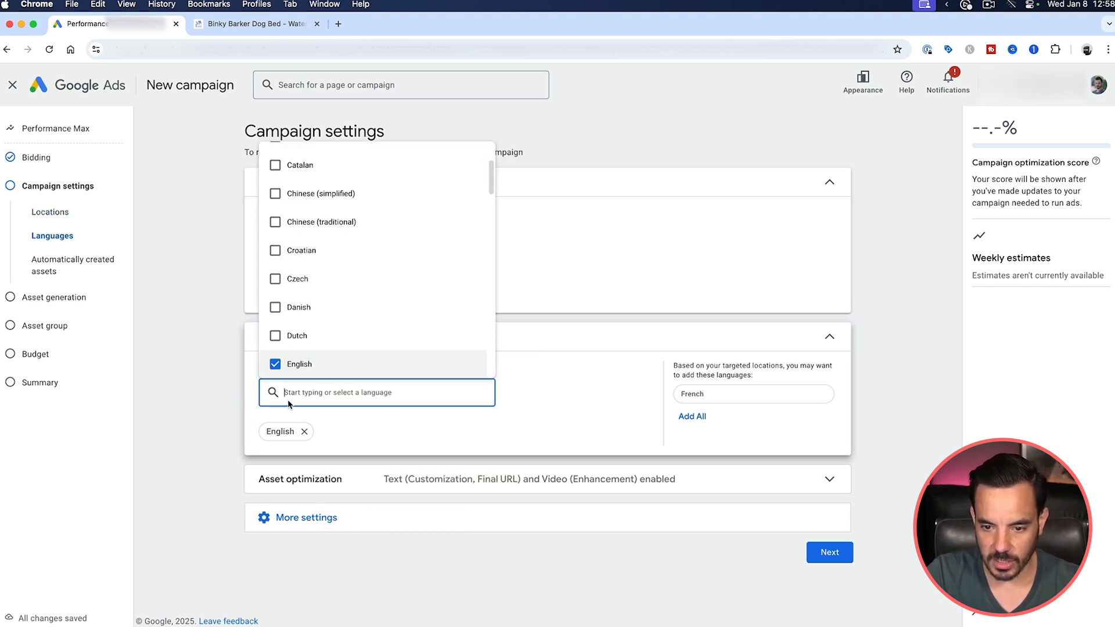
left_click(137, 388)
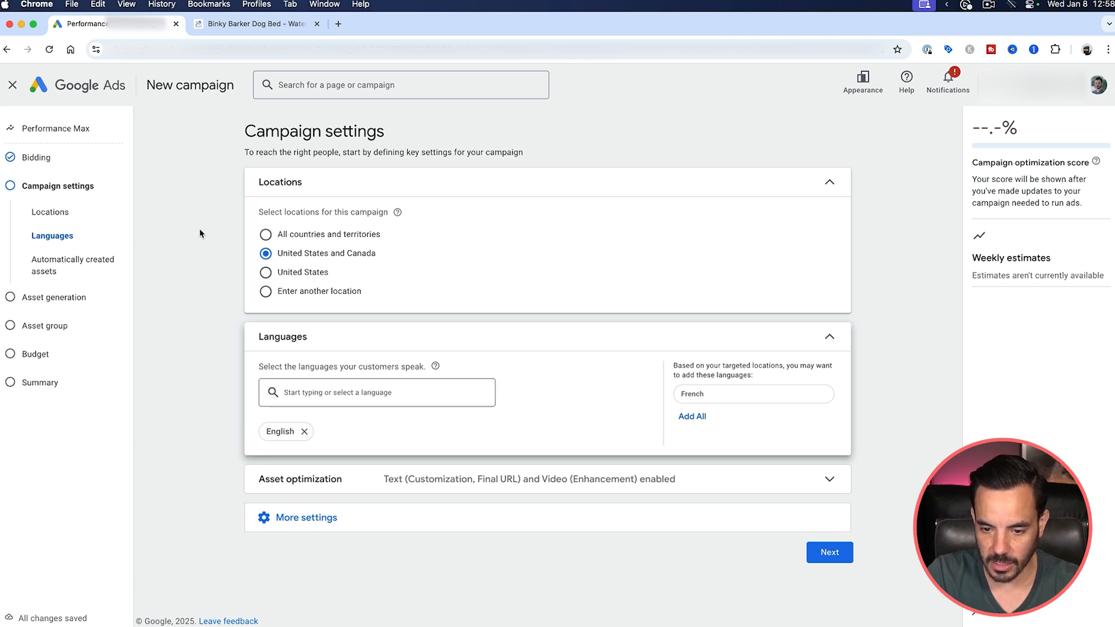
Turn off text customization and final URL expansion in the campaign's asset optimization settings.
left_click(432, 479)
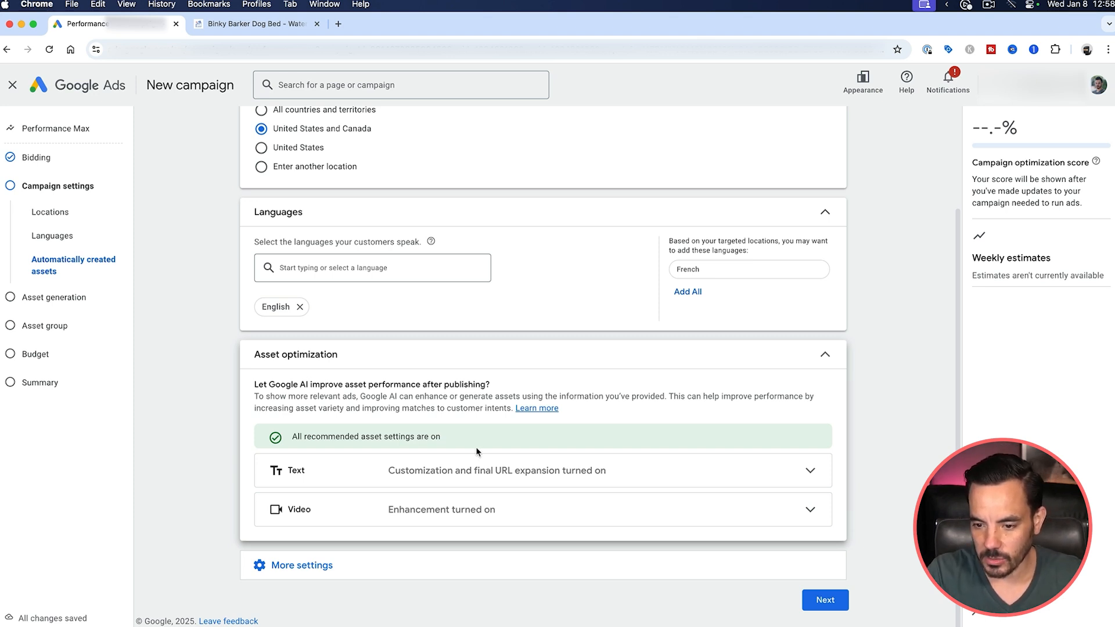
left_click(494, 469)
left_click(496, 471)
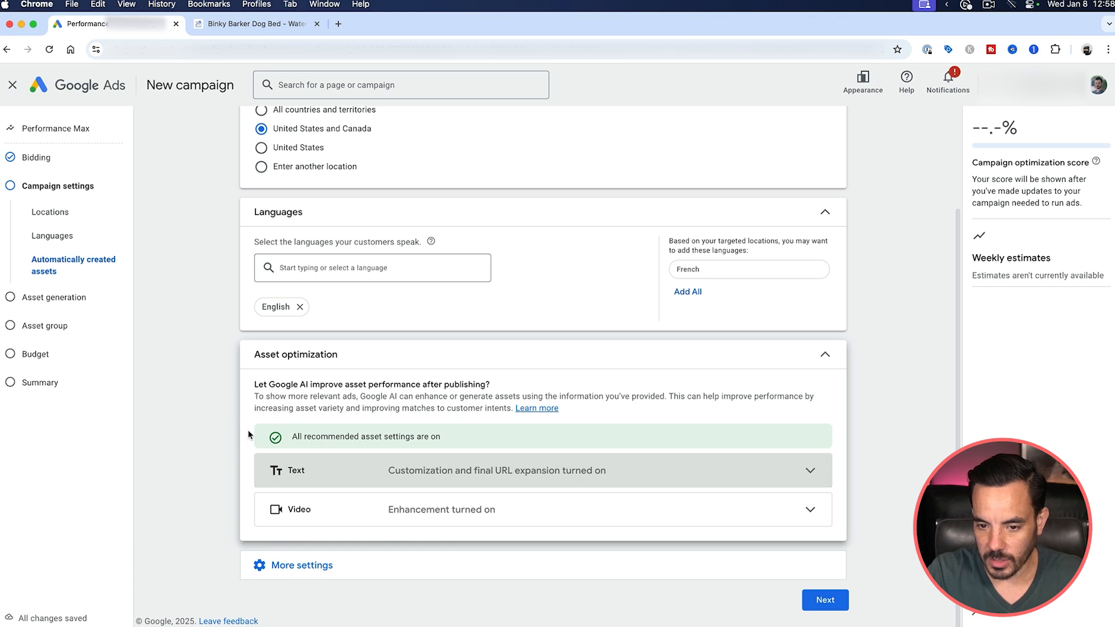
left_click(304, 520)
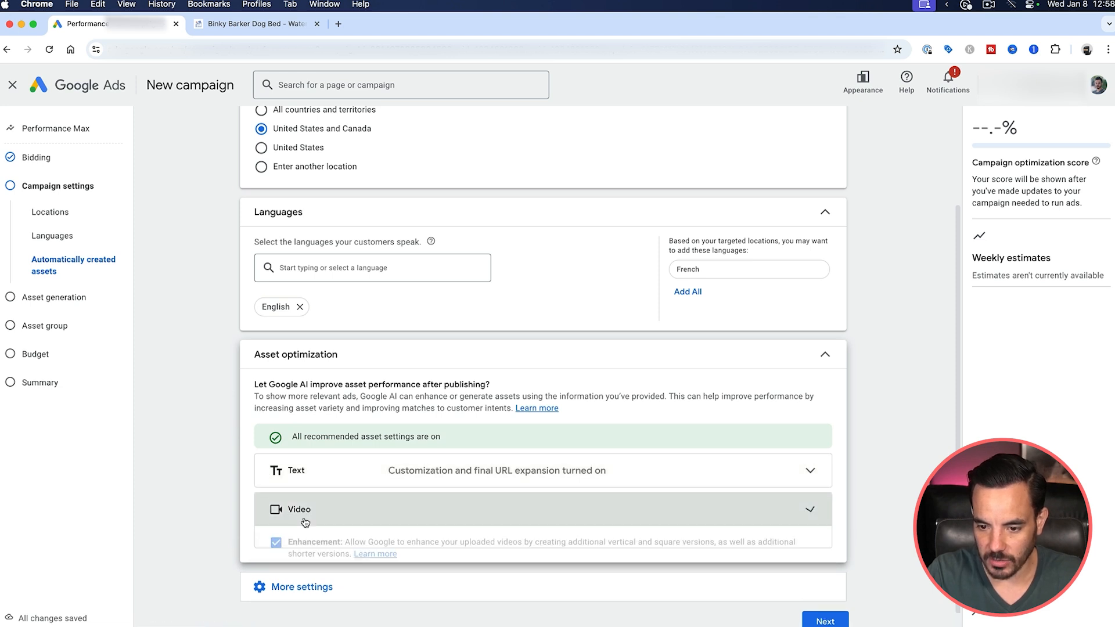
left_click(305, 511)
left_click(319, 474)
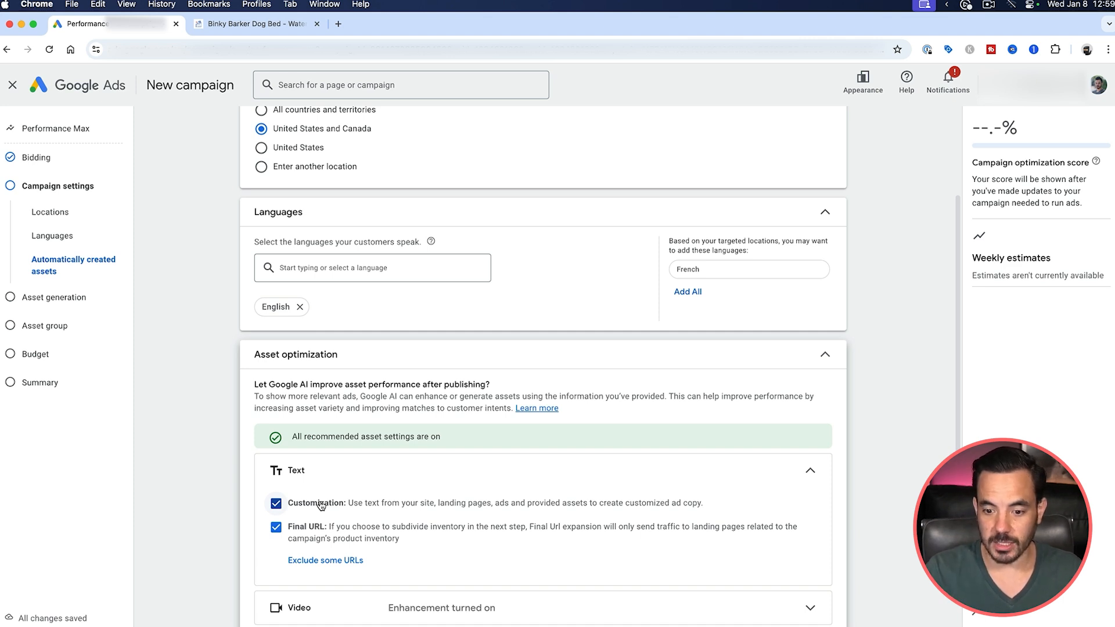
left_click(321, 506)
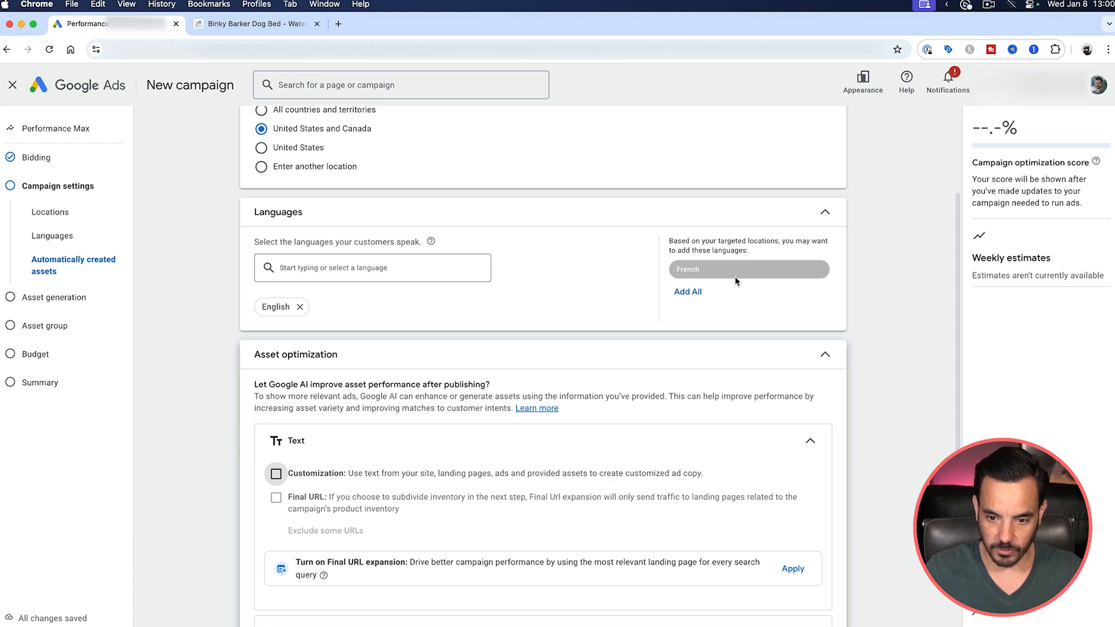
Try switching text customization and final URL expansion on and off to compare how the two options interact.
left_click(276, 474)
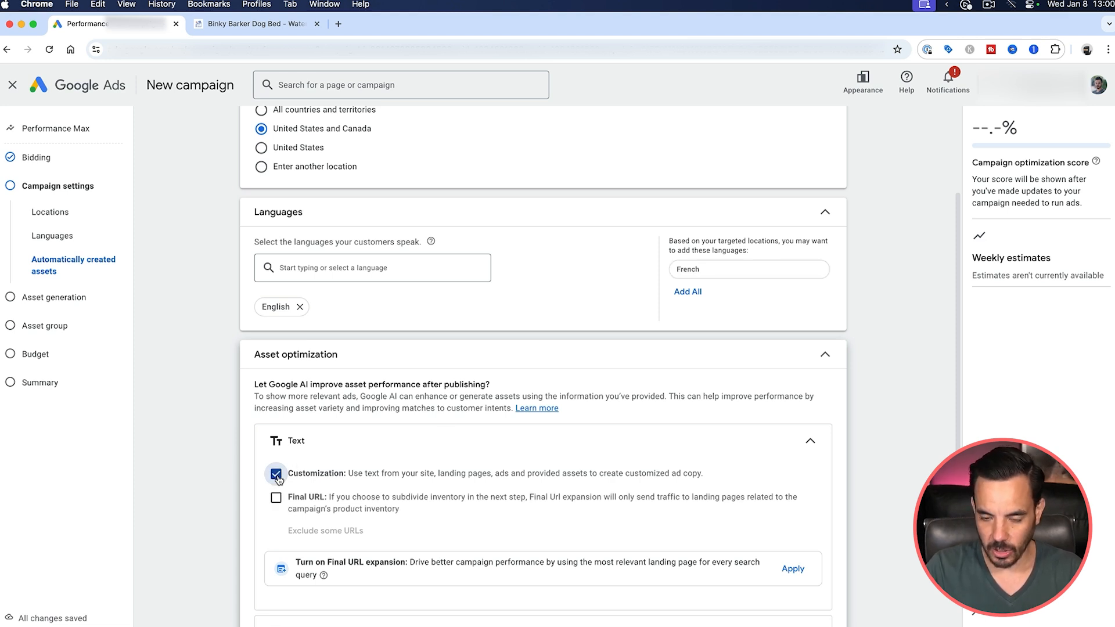
left_click(276, 498)
left_click(276, 505)
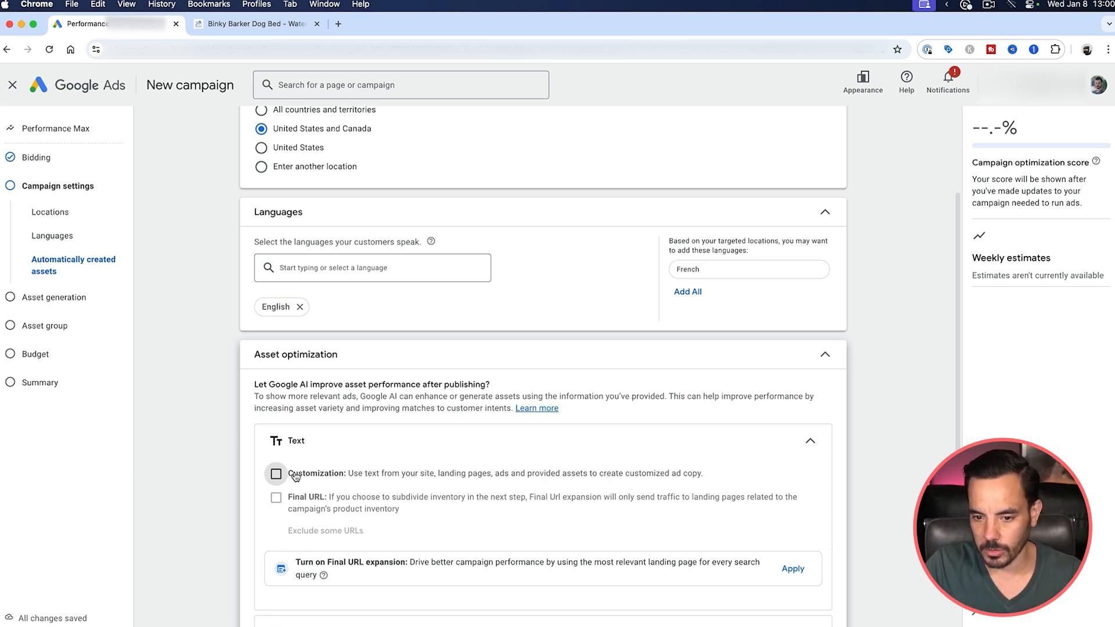
left_click(276, 474)
left_click(276, 498)
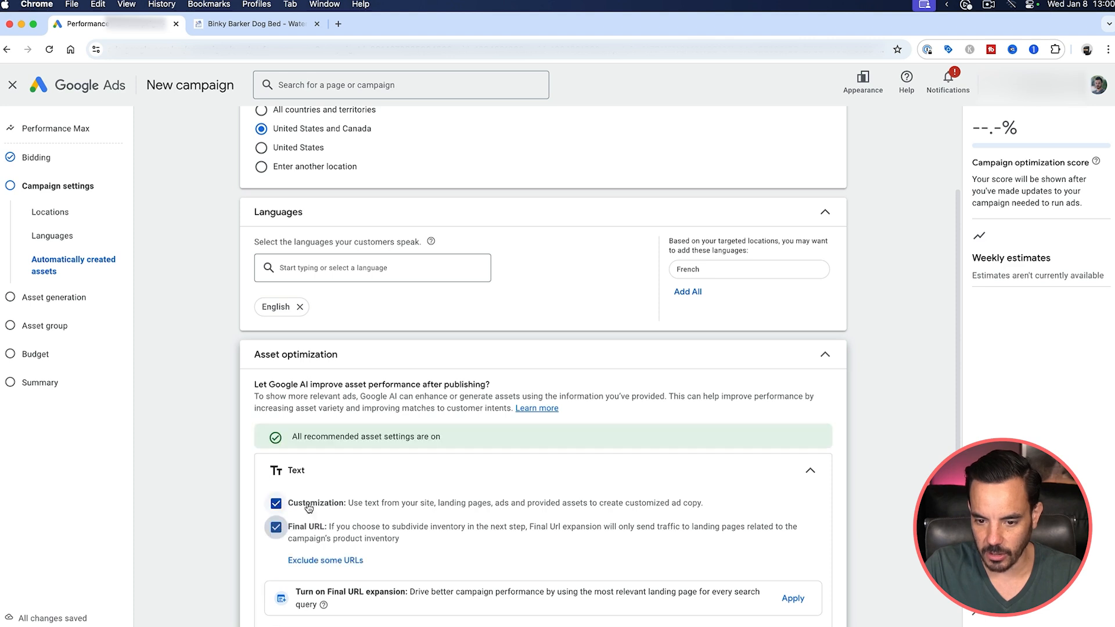
left_click(276, 503)
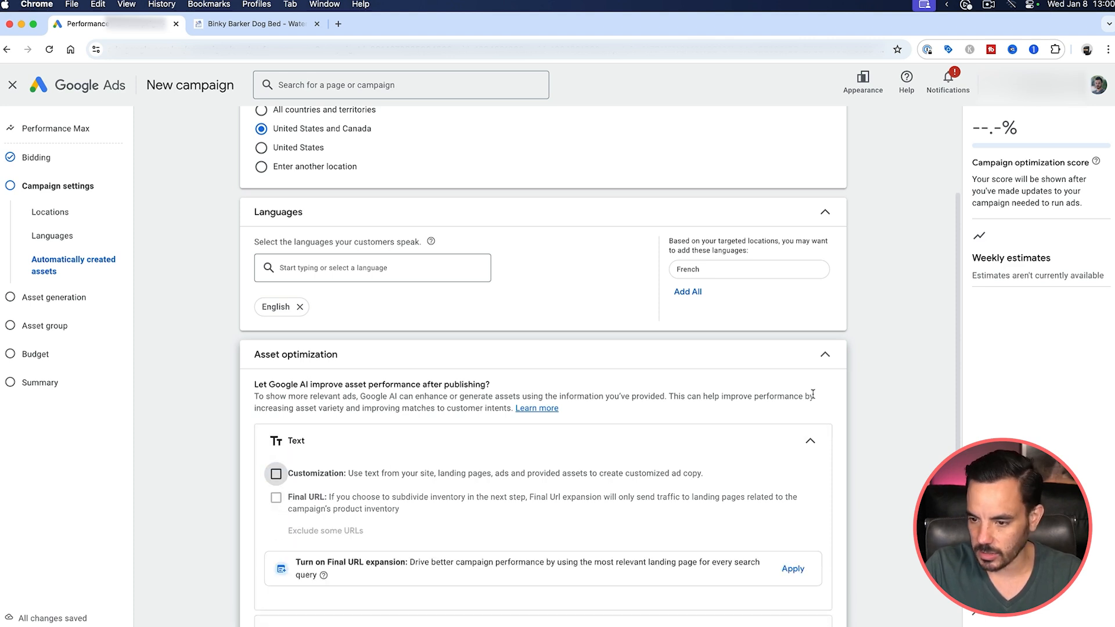
Review the video enhancement option under asset optimization and collapse the text and video sections.
left_click(811, 441)
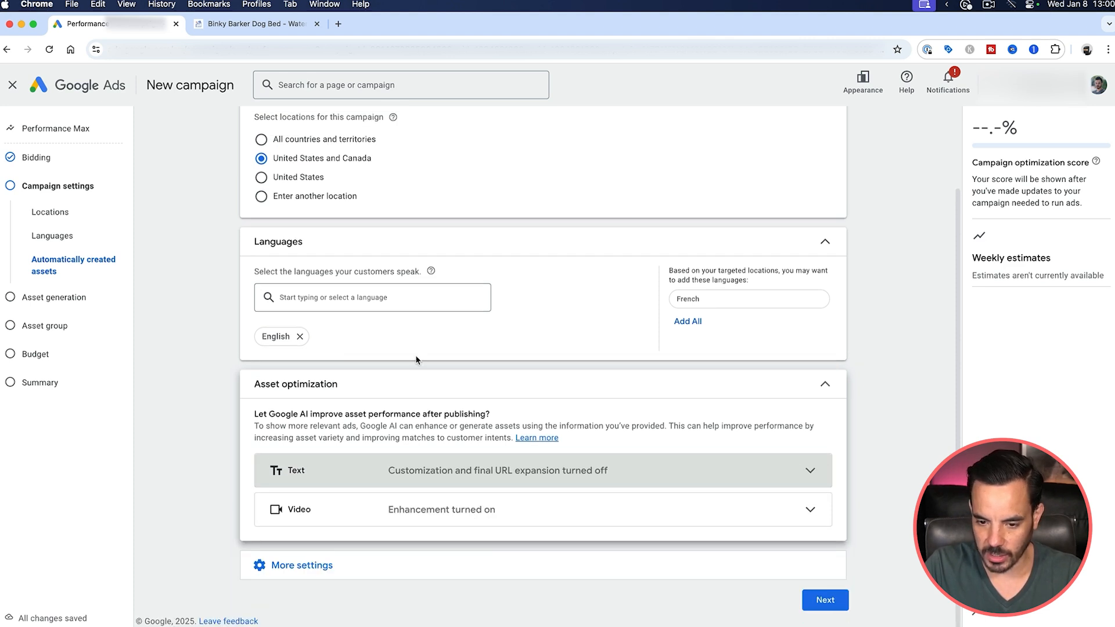
left_click(304, 509)
scroll(492, 452, "down", 2)
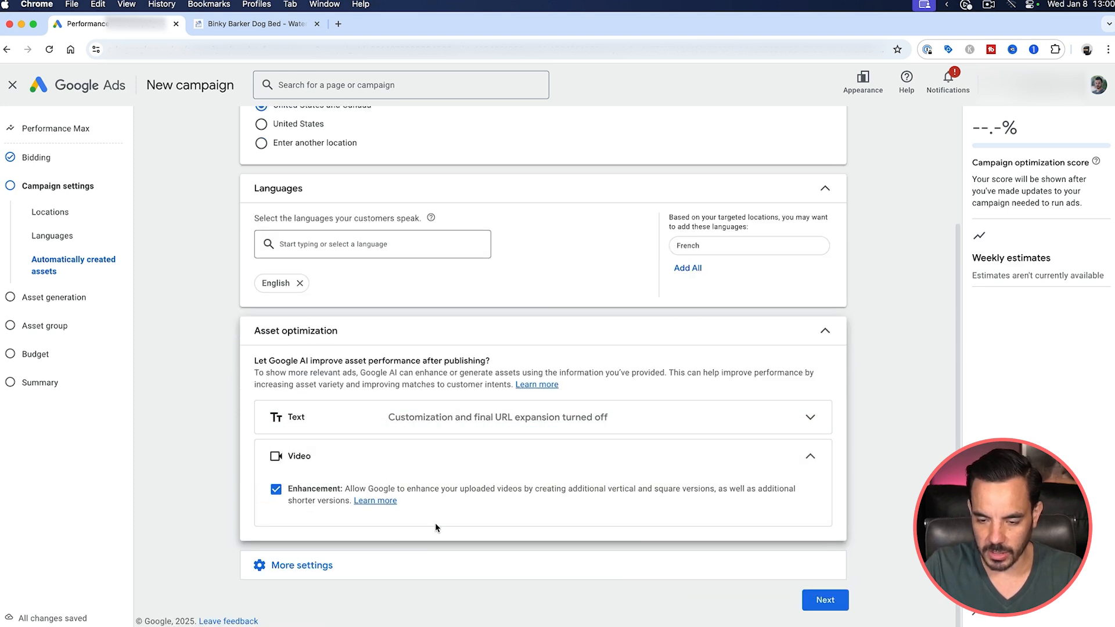
left_click(816, 459)
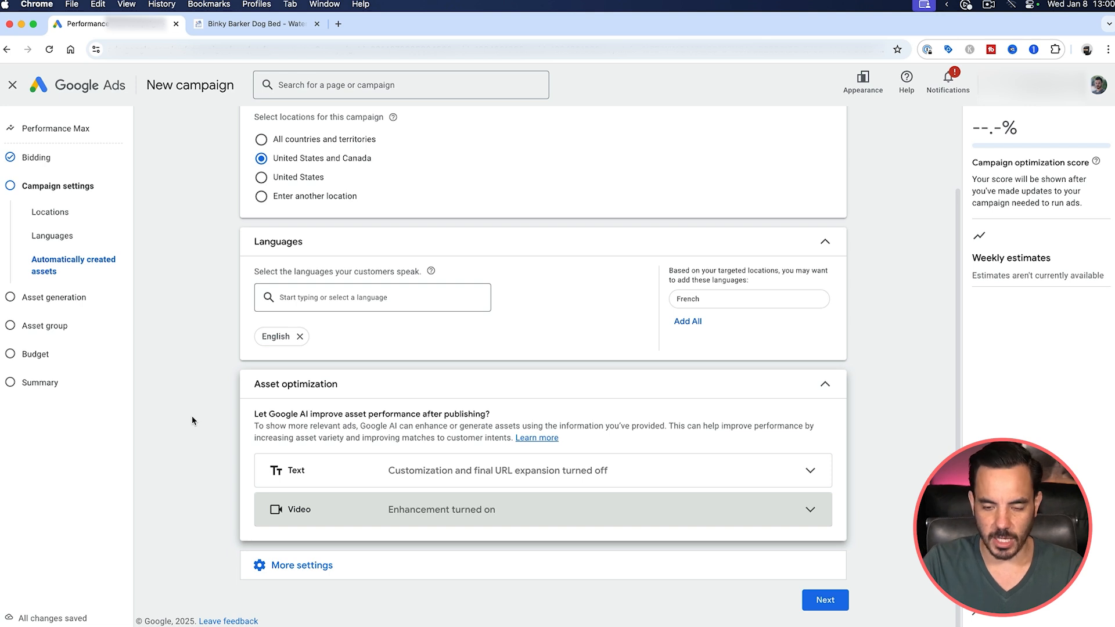
Review the additional campaign settings, such as ad schedule and brand exclusions, and continue to asset generation.
left_click(290, 565)
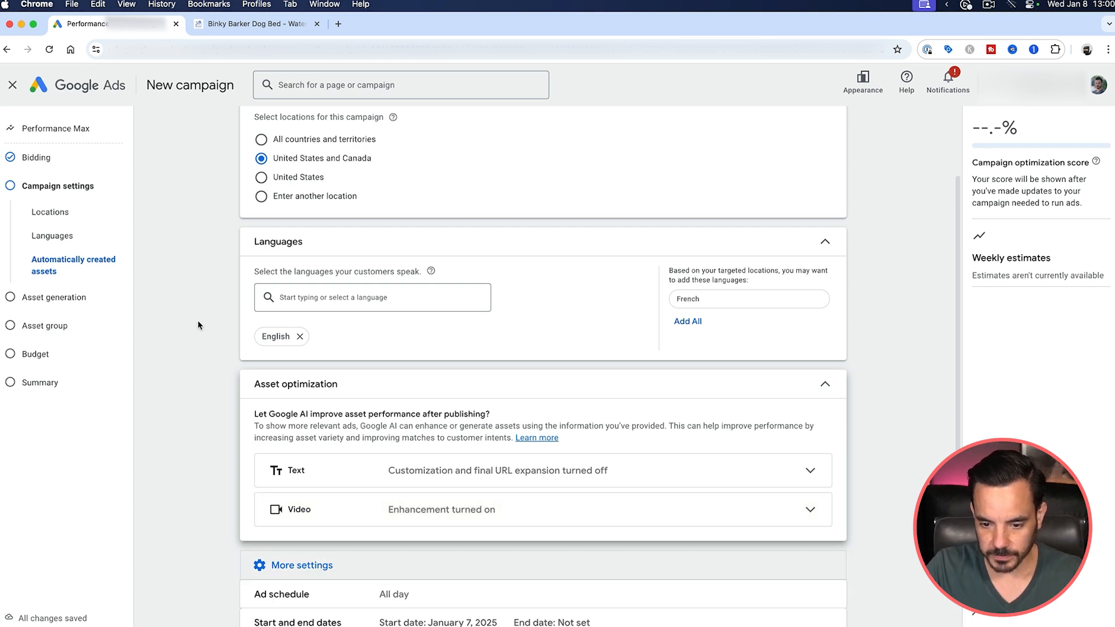
scroll(201, 319, "down", 4)
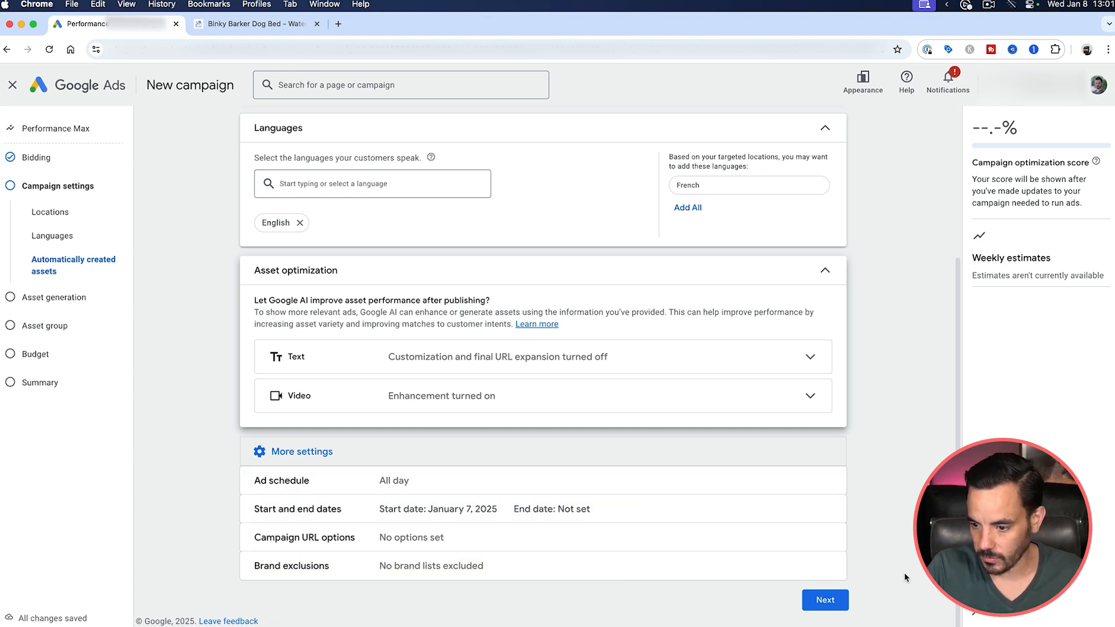
left_click(831, 601)
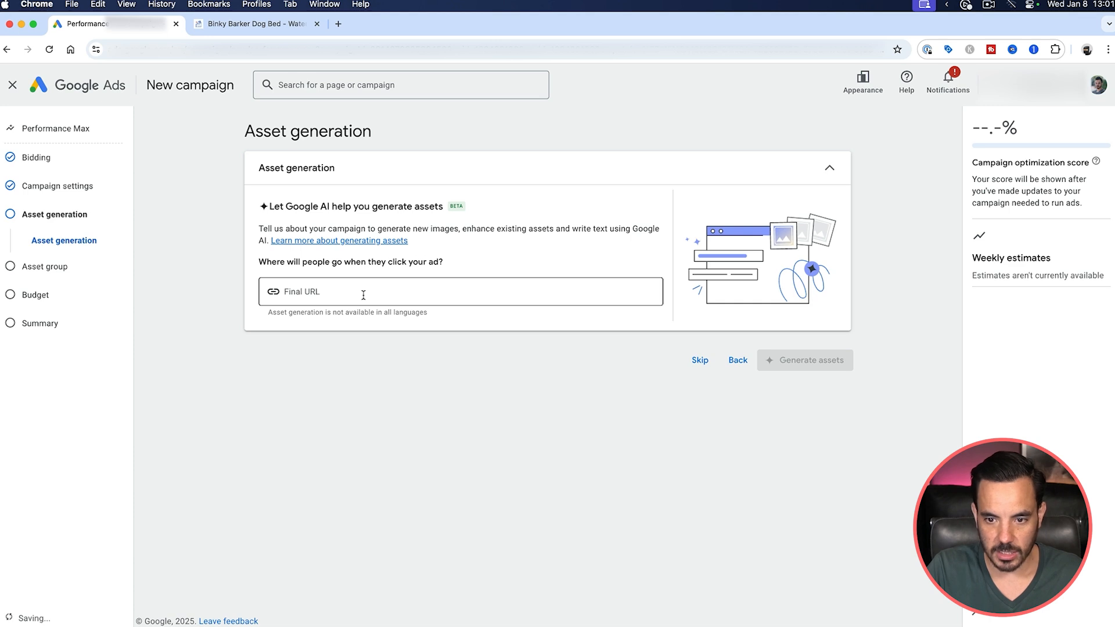
Copy the Binky Barker Dog Bed product page address and enter it as the final URL for asset generation.
left_click(358, 286)
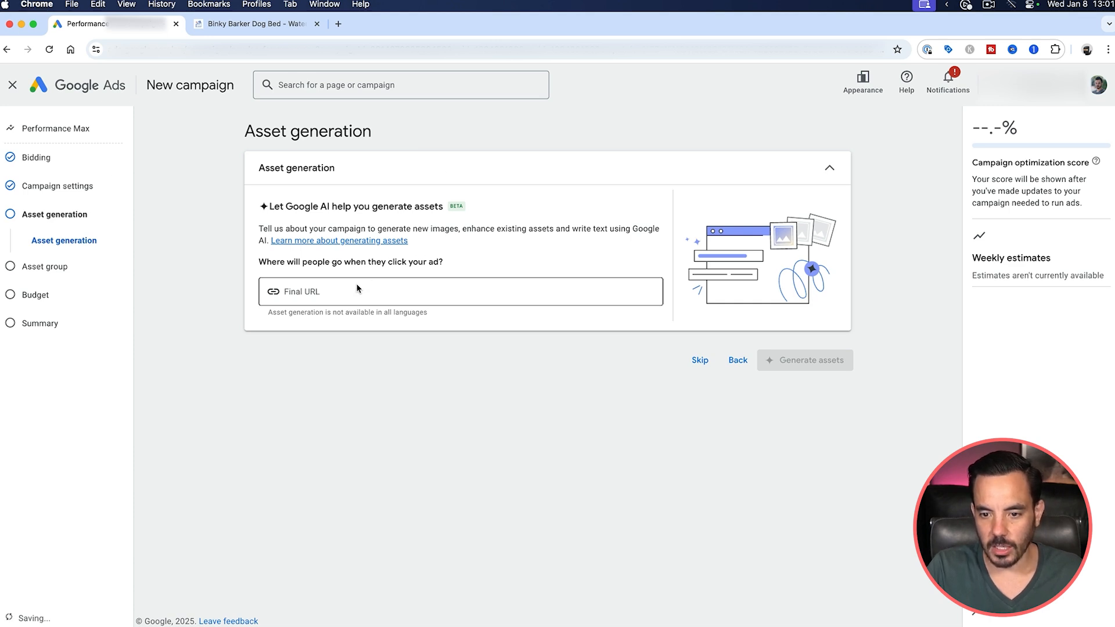
left_click(256, 24)
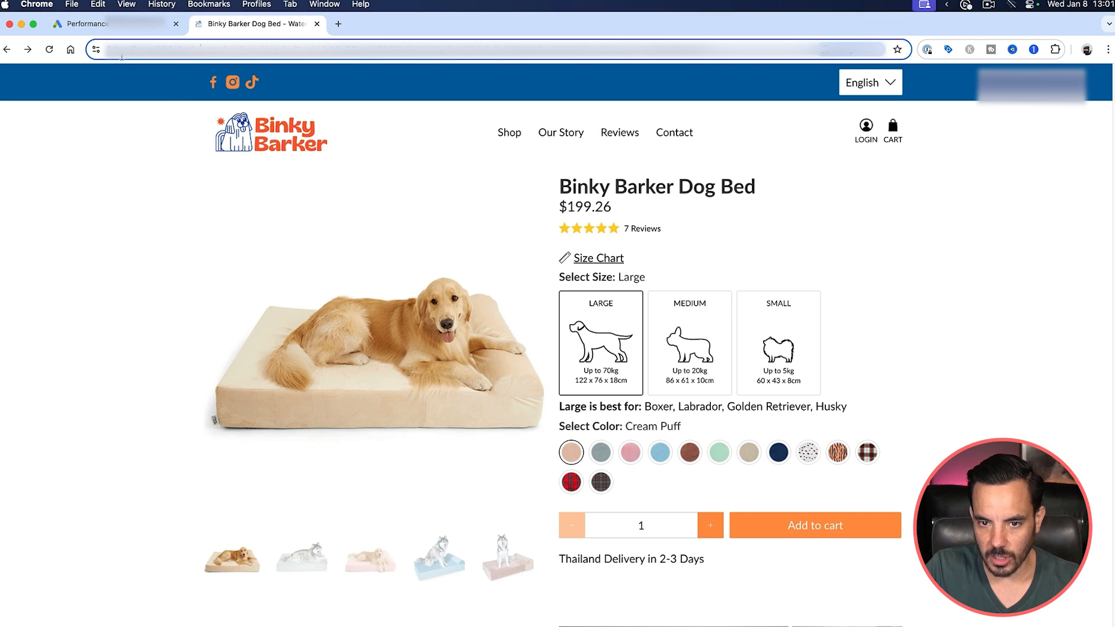
left_click(136, 24)
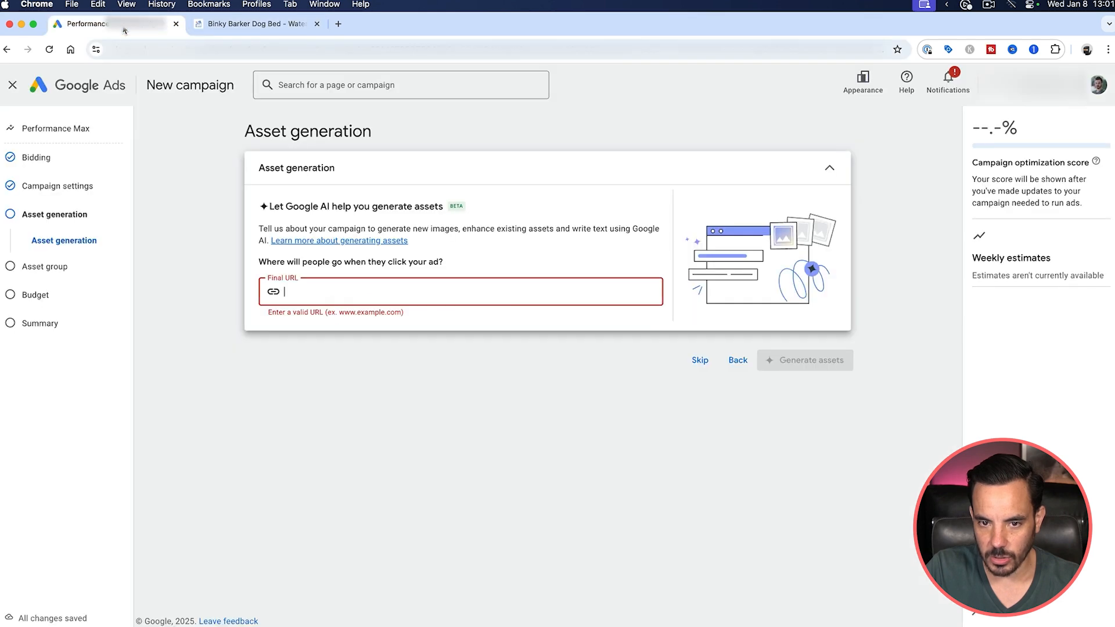
left_click(237, 29)
left_click_drag(224, 45, 72, 74)
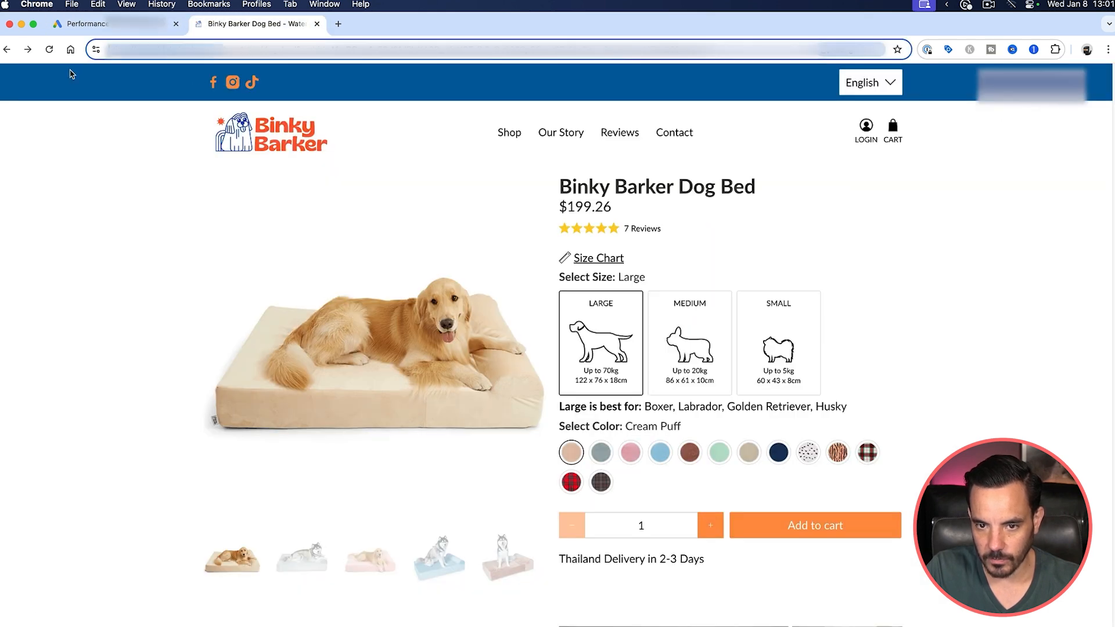
key("super+a")
key("super+c")
left_click(131, 24)
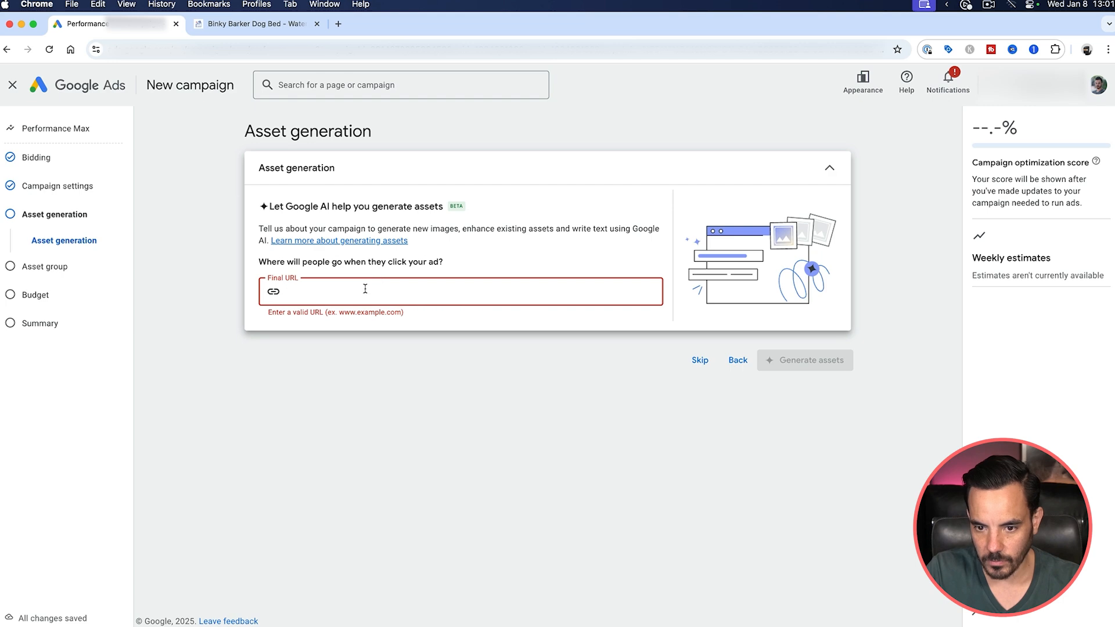
key("super+v")
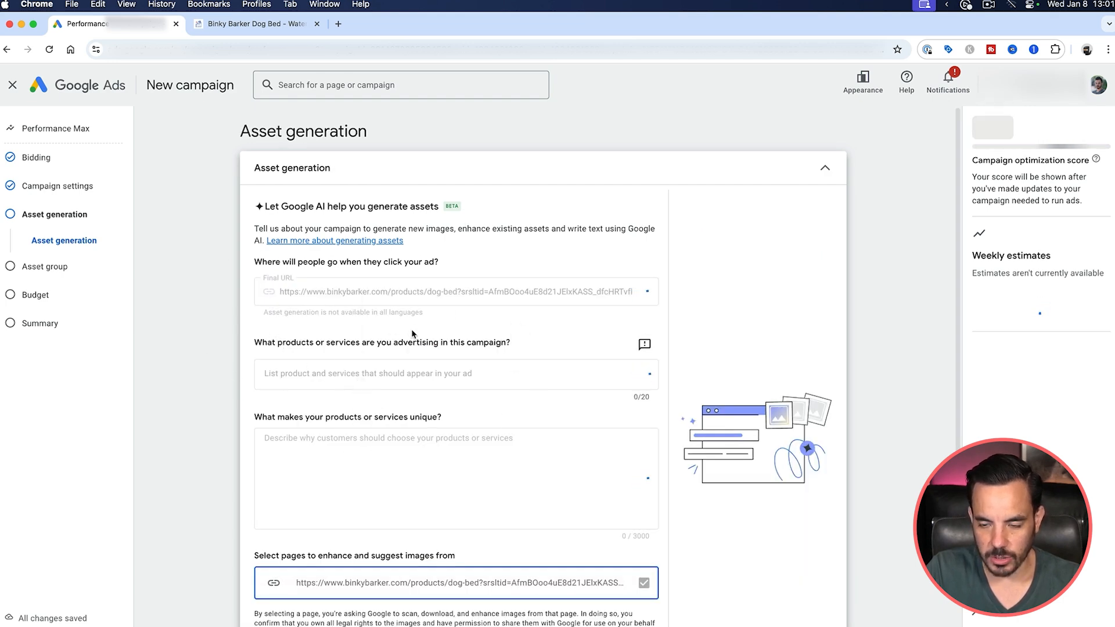
Look over the asset generation form and go on to the asset group without generating assets.
scroll(429, 326, "down", 2)
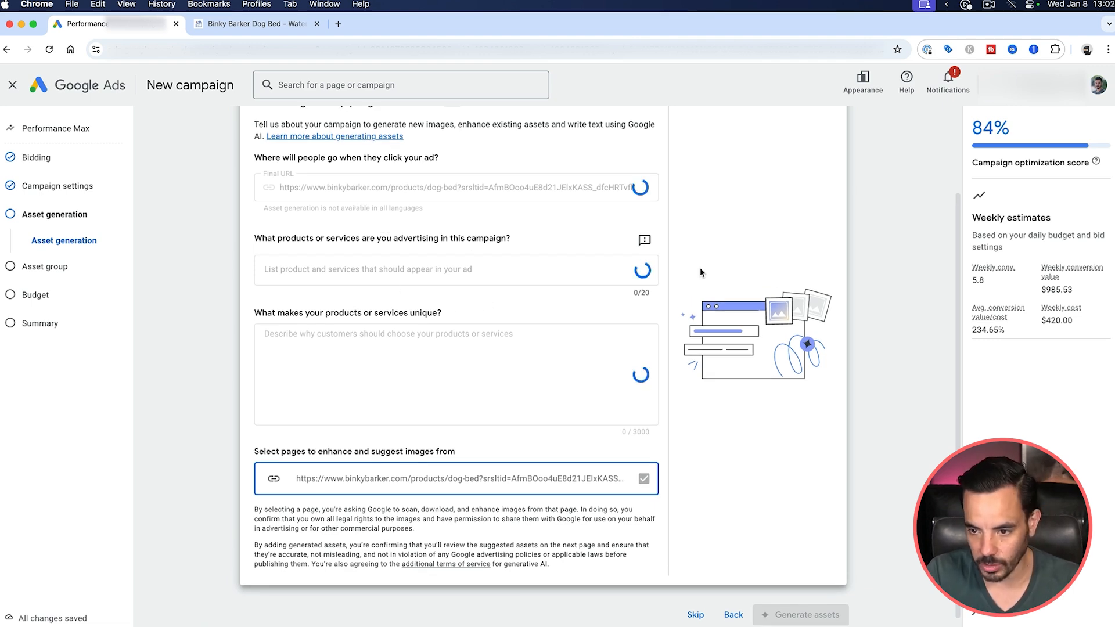
scroll(700, 267, "up", 2)
scroll(714, 523, "down", 2)
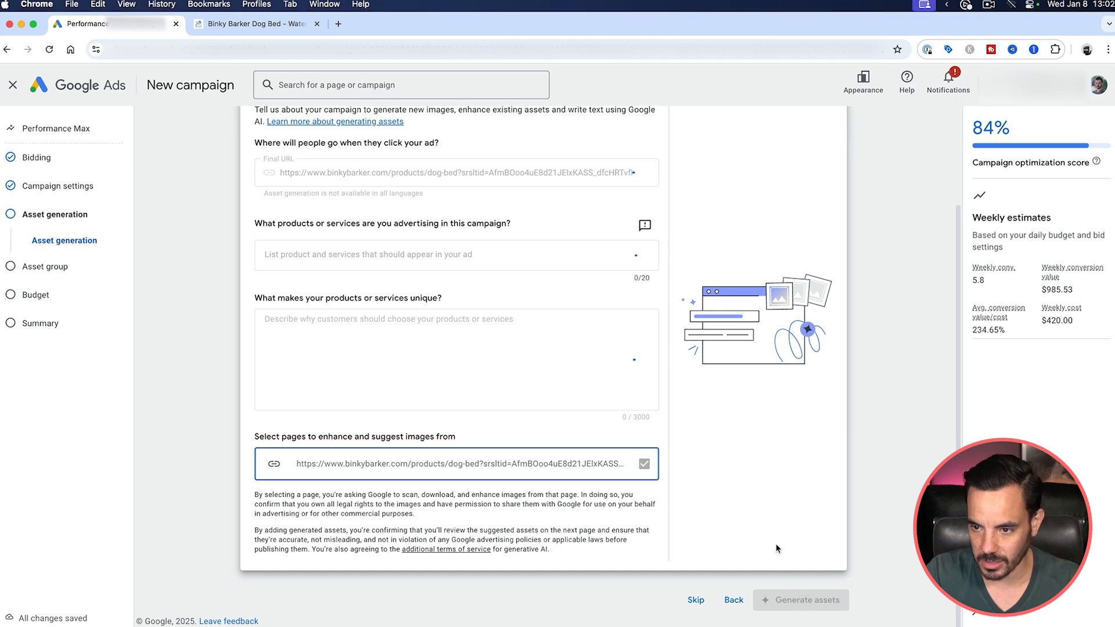
scroll(777, 549, "up", 3)
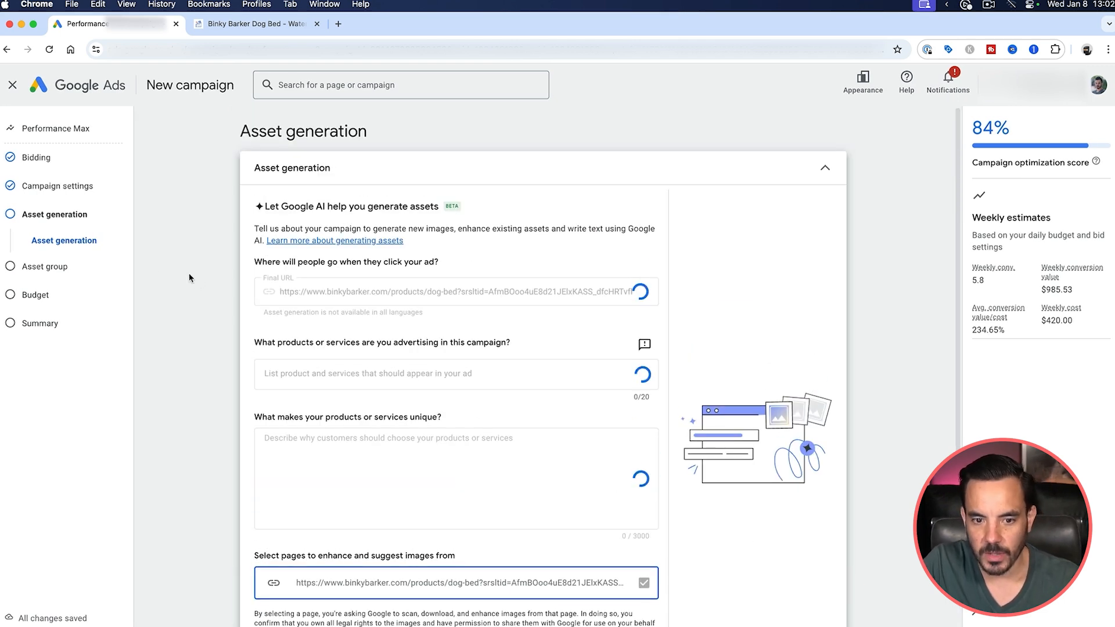
left_click(662, 185)
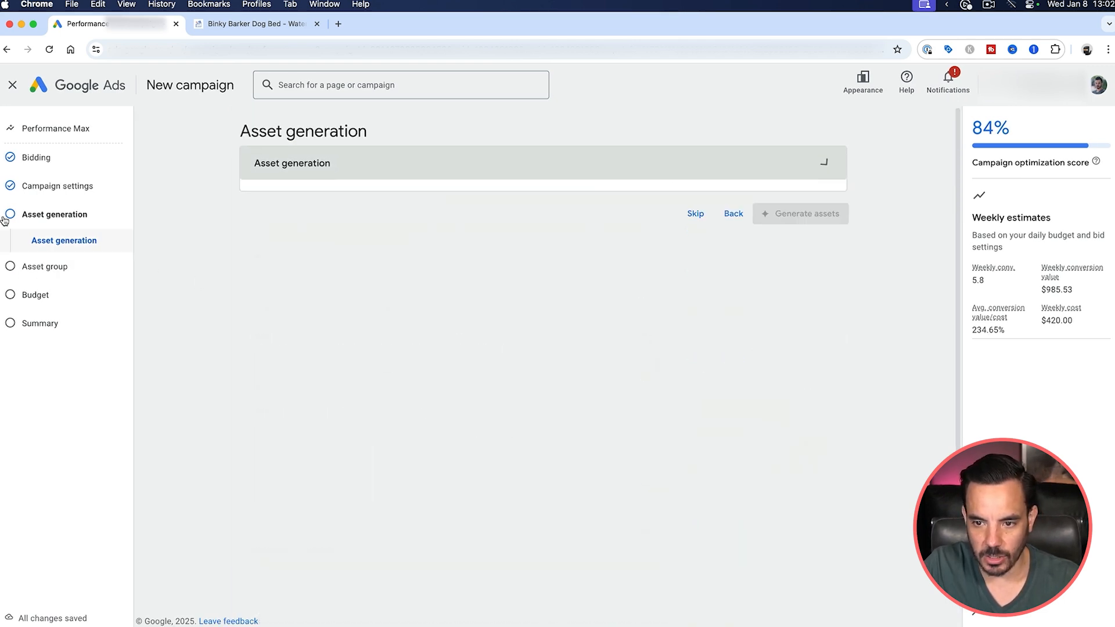
left_click(59, 270)
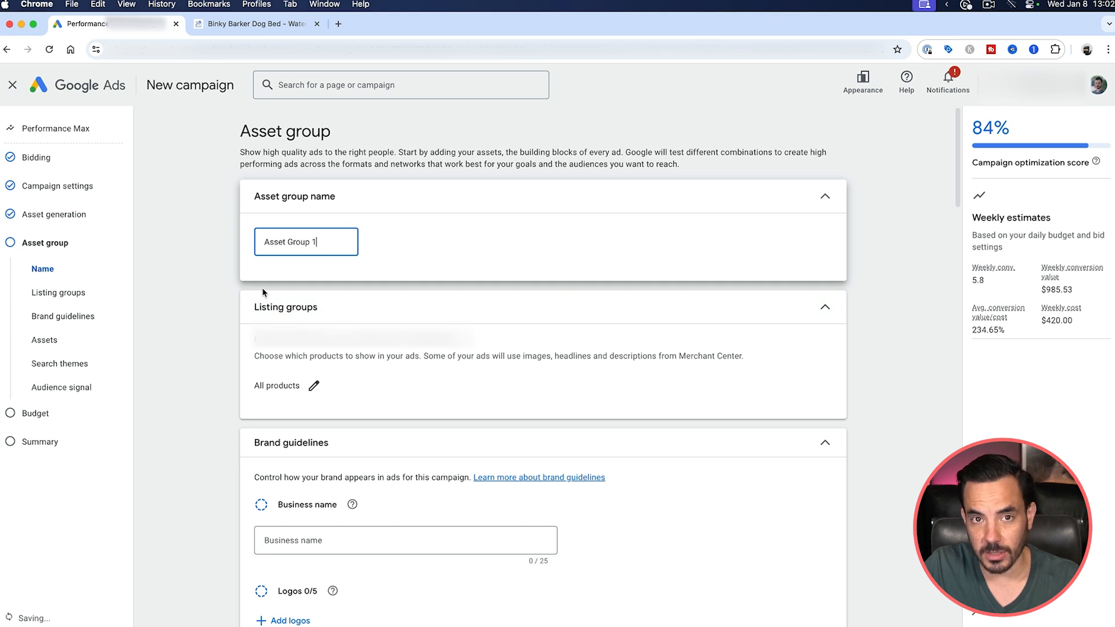
Check the product page on the store site and rename the asset group as Dog Bed.
scroll(468, 246, "down", 1)
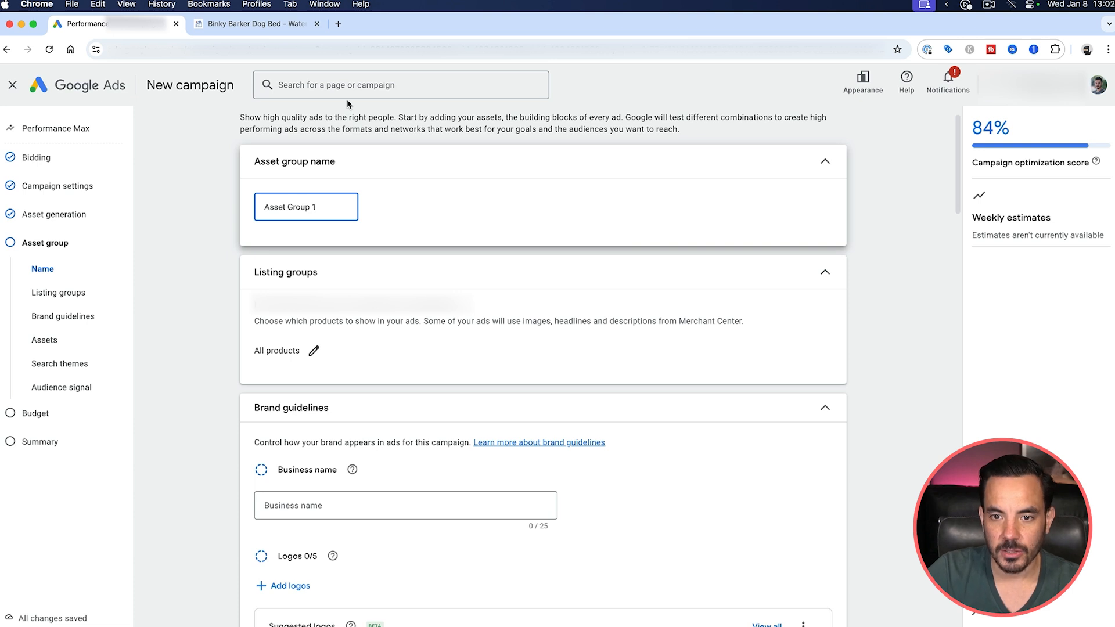
left_click(284, 25)
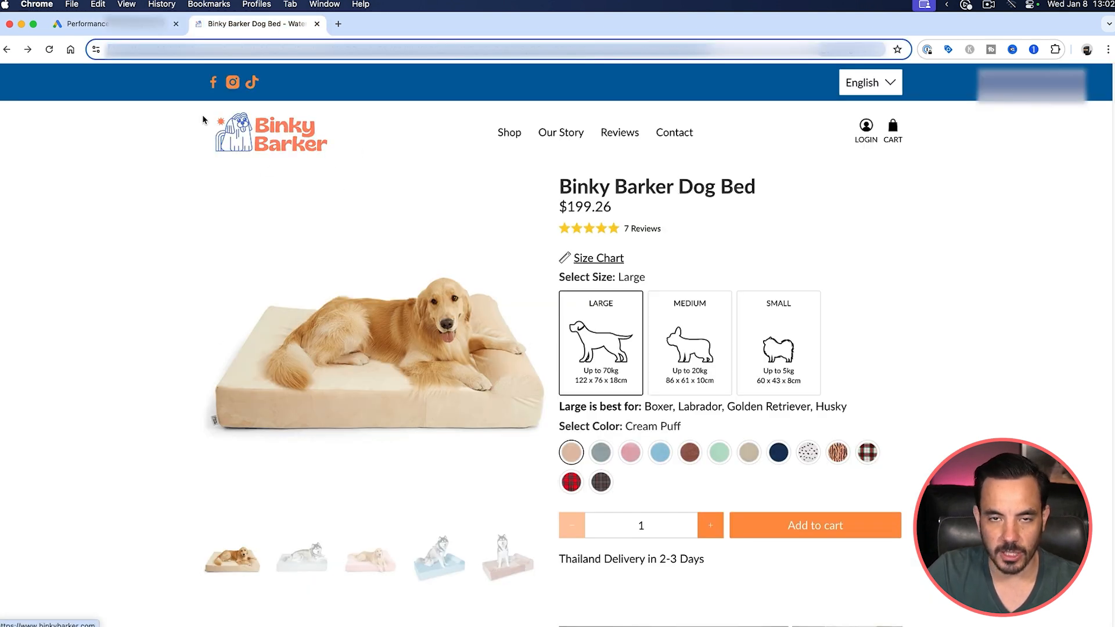
left_click(127, 26)
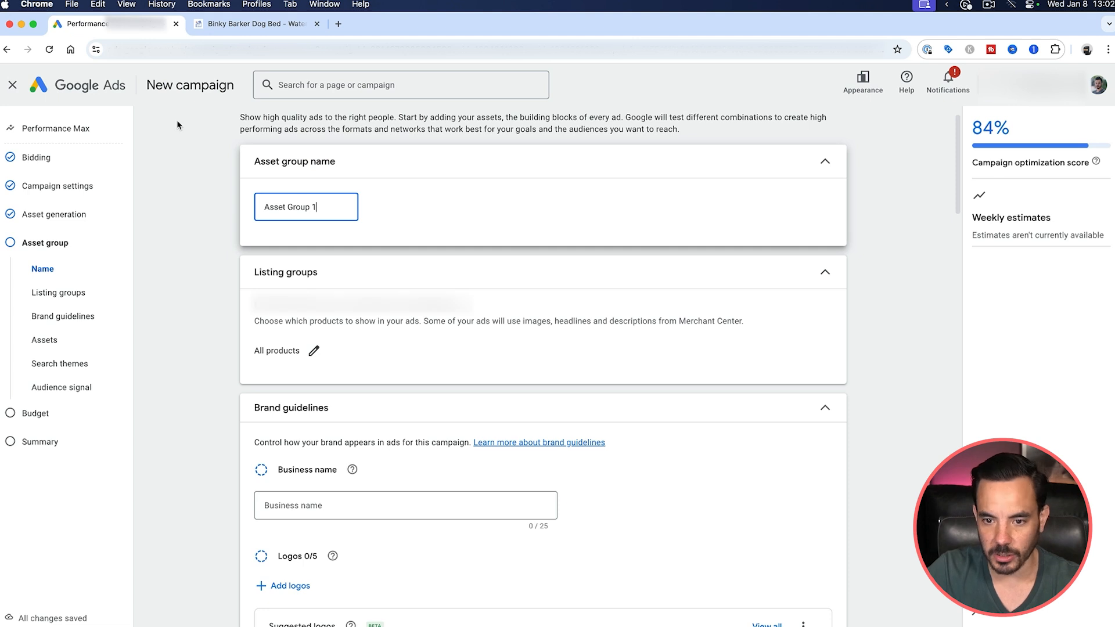
key("super+a")
type("Do")
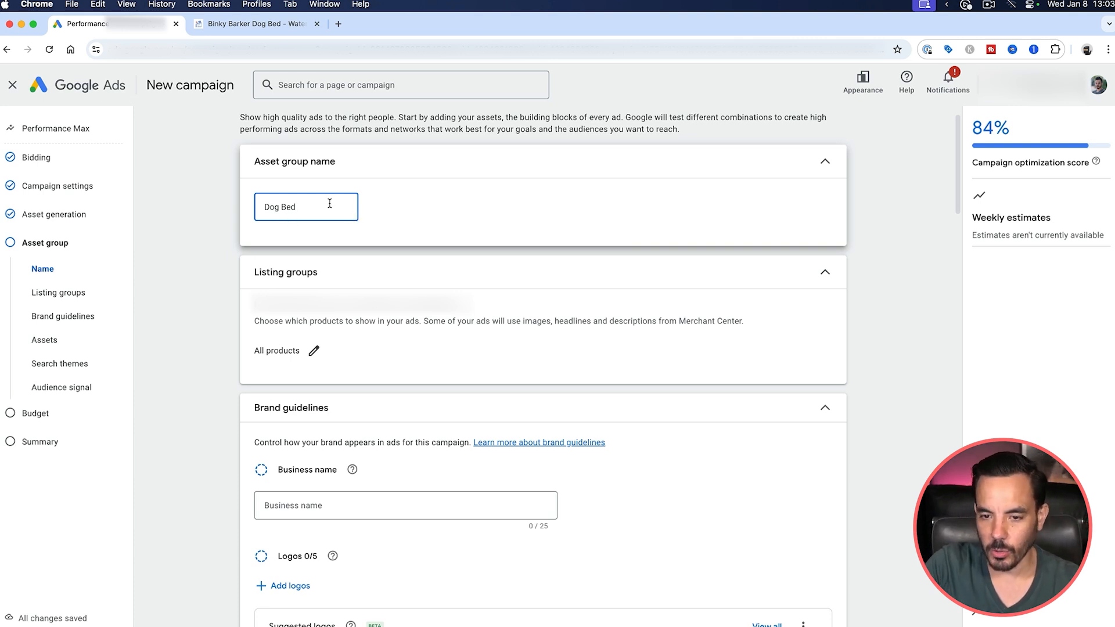
left_click_drag(328, 203, 156, 207)
left_click(209, 214)
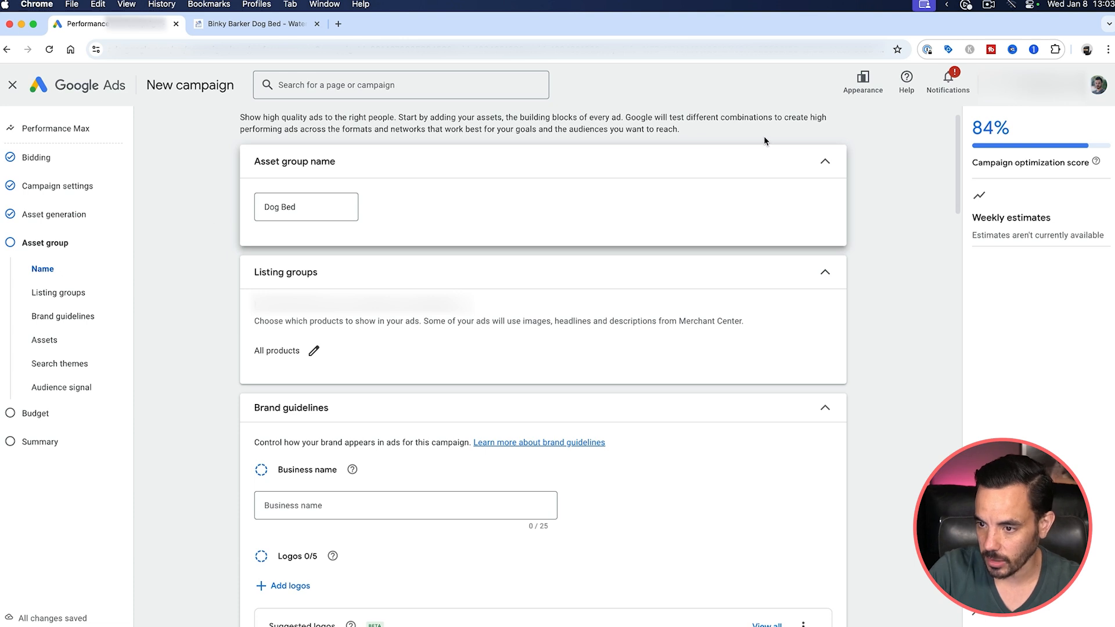
left_click(824, 158)
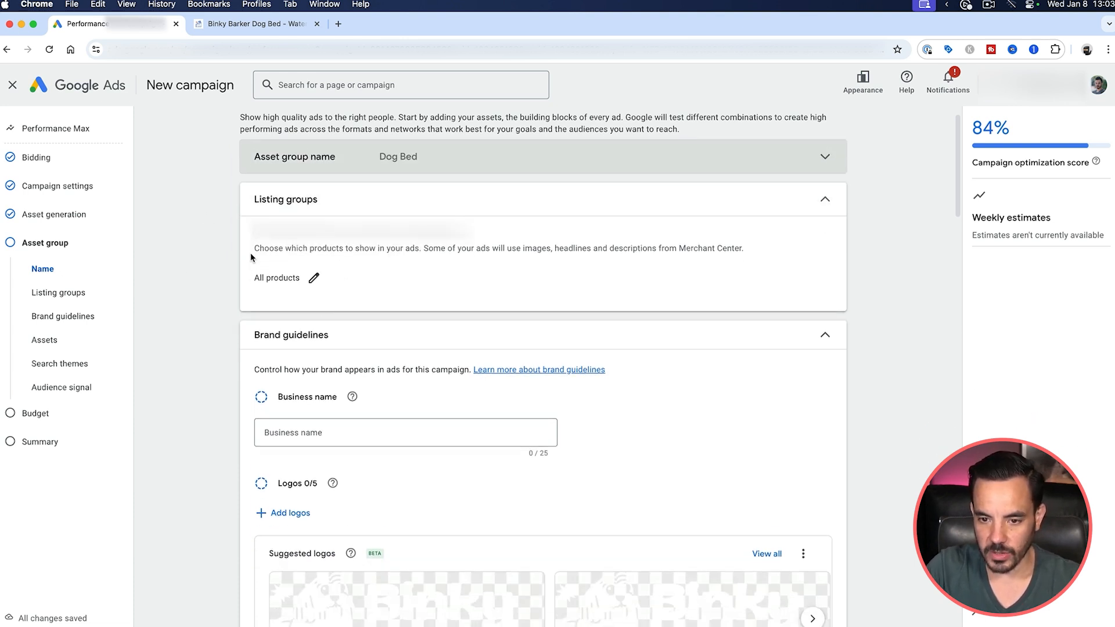
Limit the asset group's listing groups to a selection of products in the Food, Beverages & Tobacco category and save.
left_click_drag(248, 234, 310, 231)
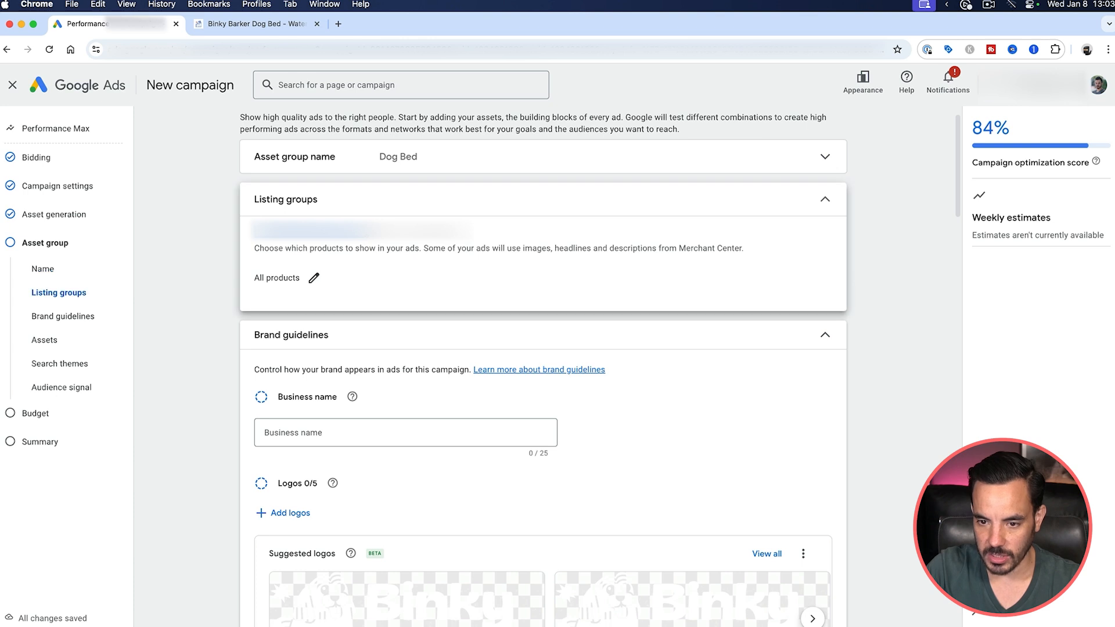
left_click(381, 272)
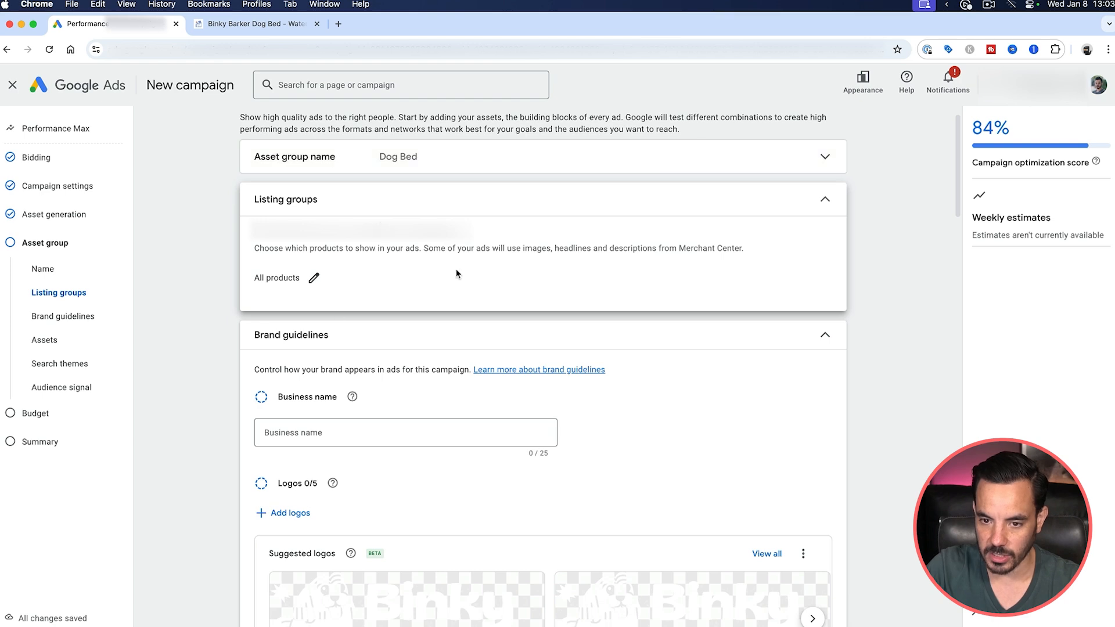
left_click(314, 278)
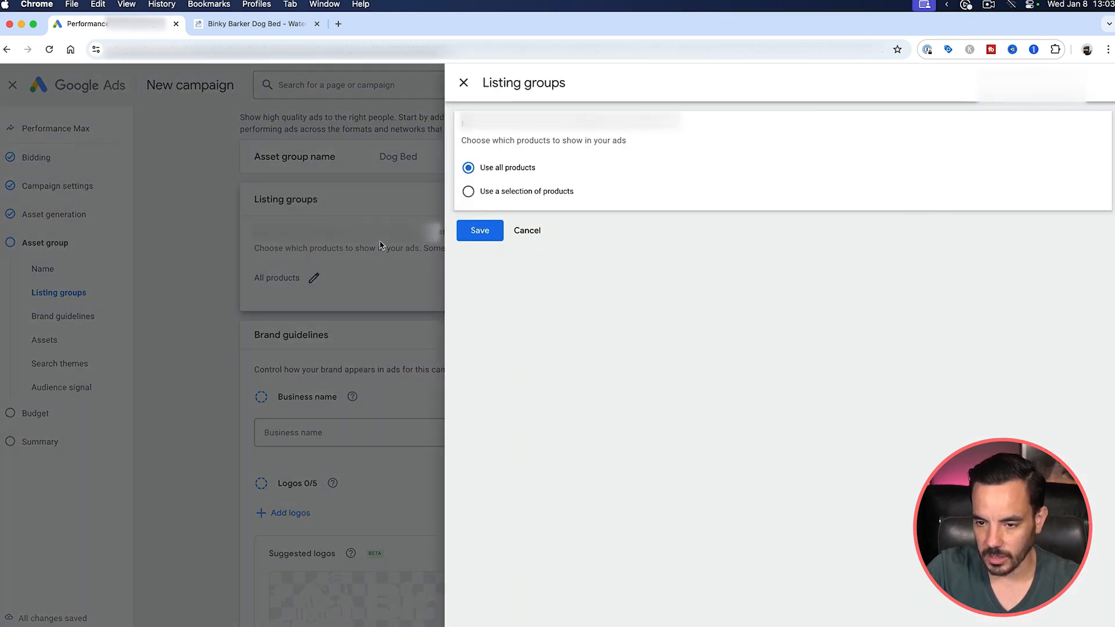
left_click(505, 196)
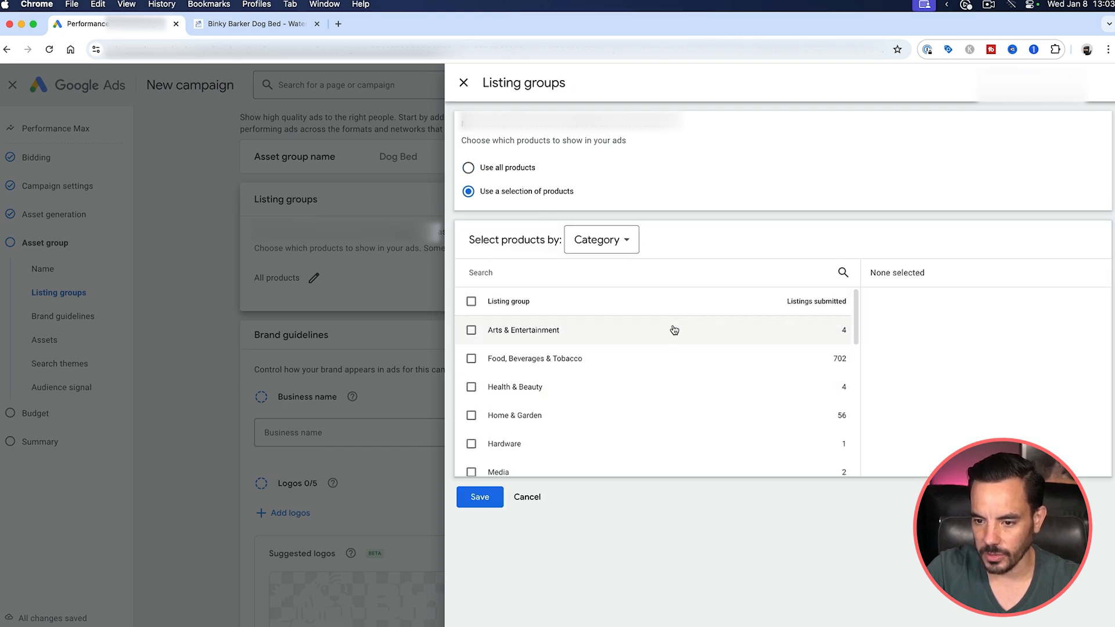
left_click(471, 359)
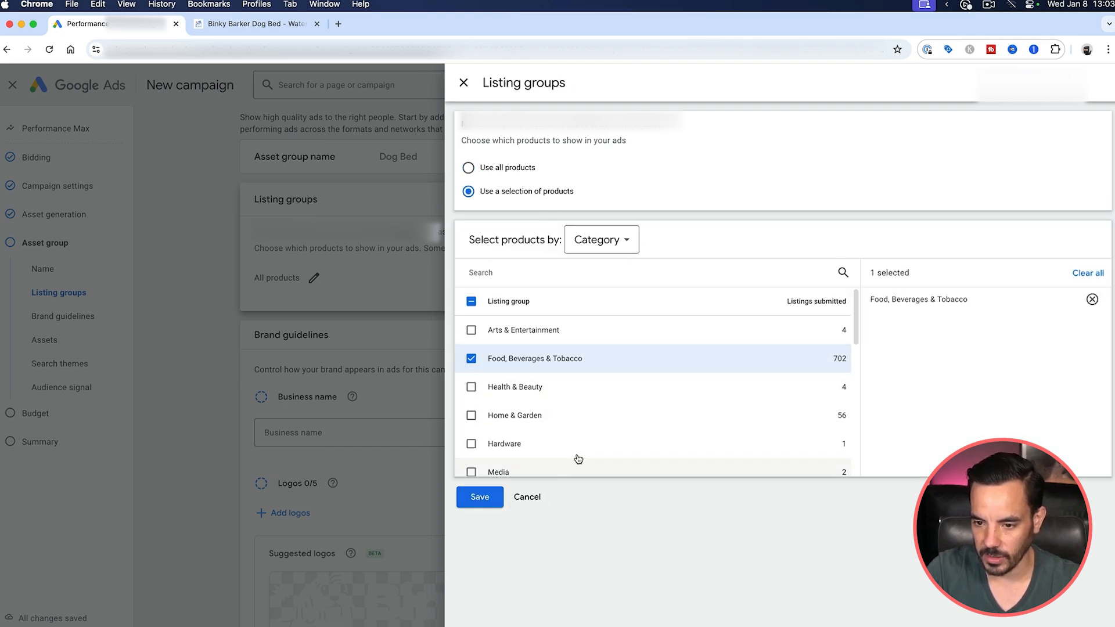
left_click(479, 496)
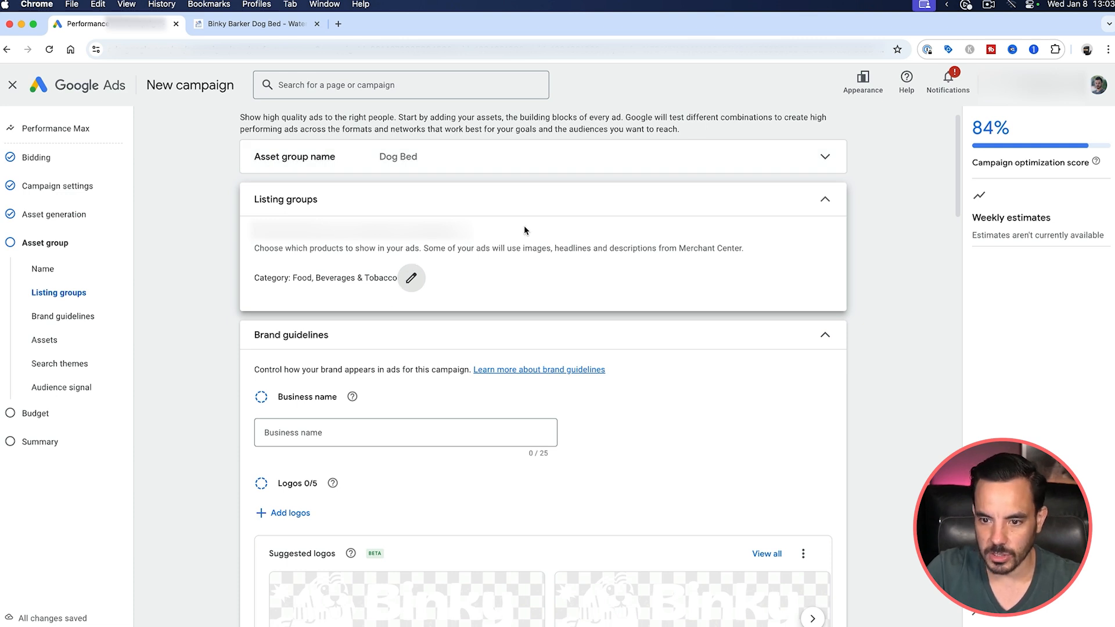
left_click(766, 206)
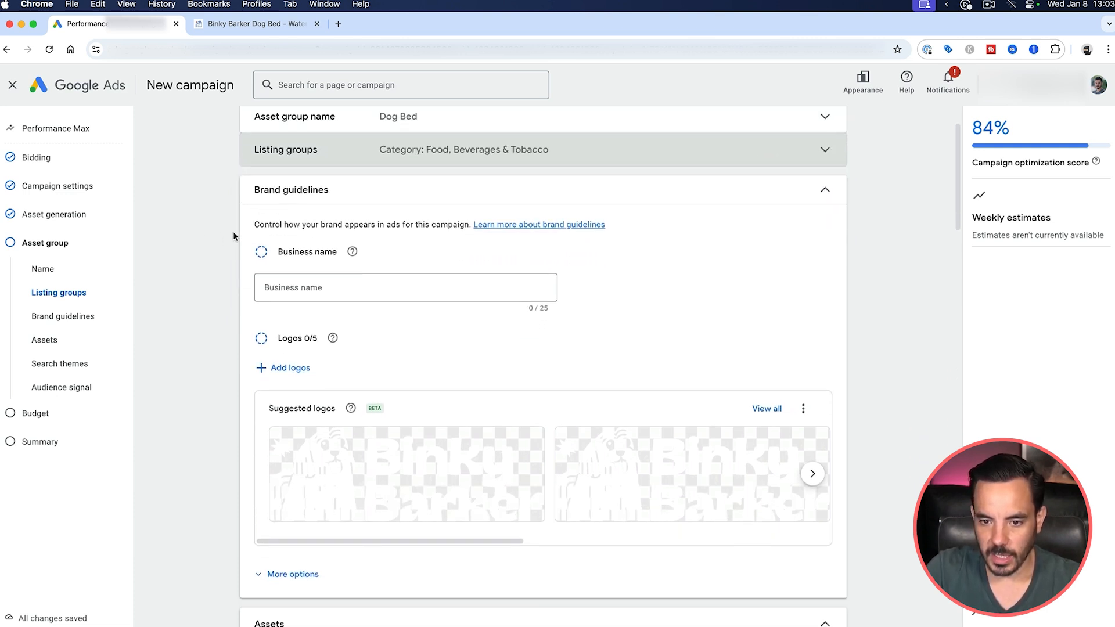
Enter Binky Barker as the business name in the brand guidelines.
scroll(233, 230, "down", 1)
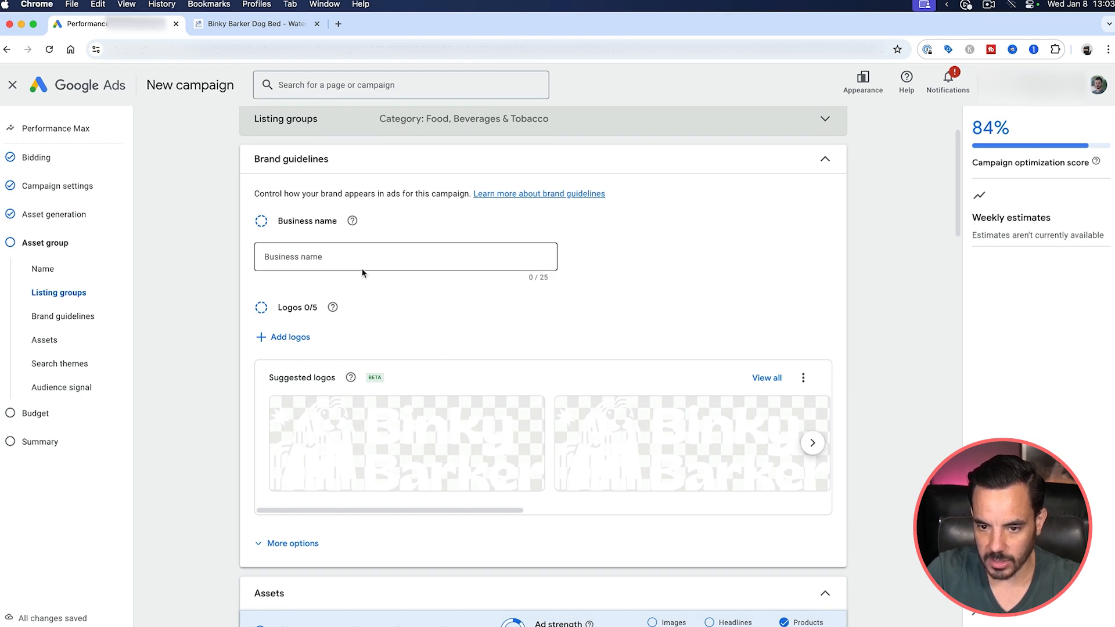
left_click(342, 256)
type("Bi")
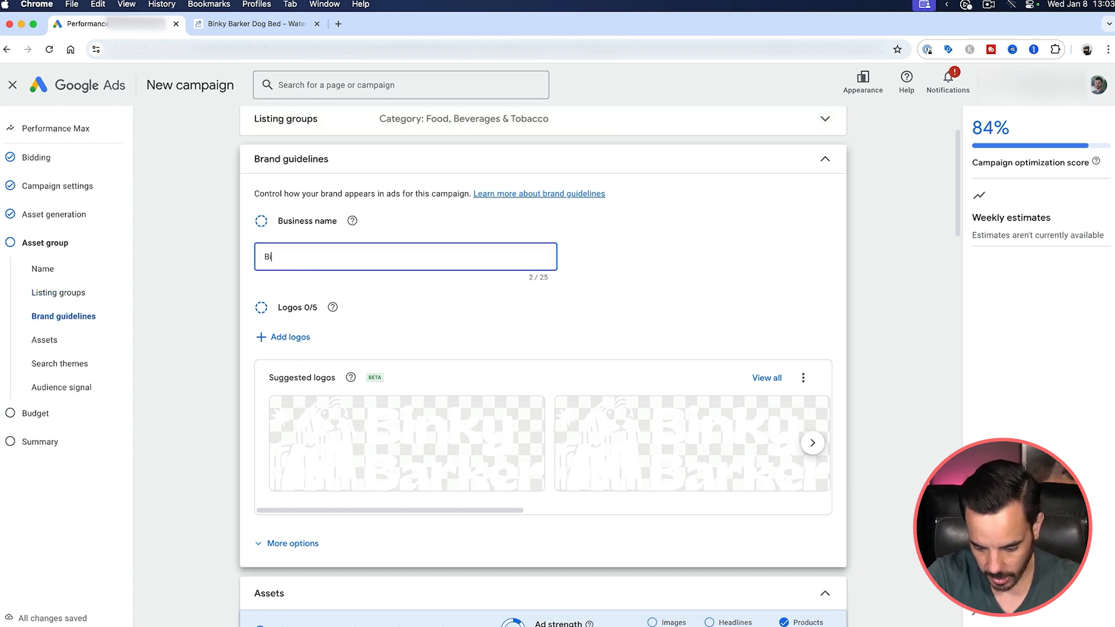
type("nky Bar")
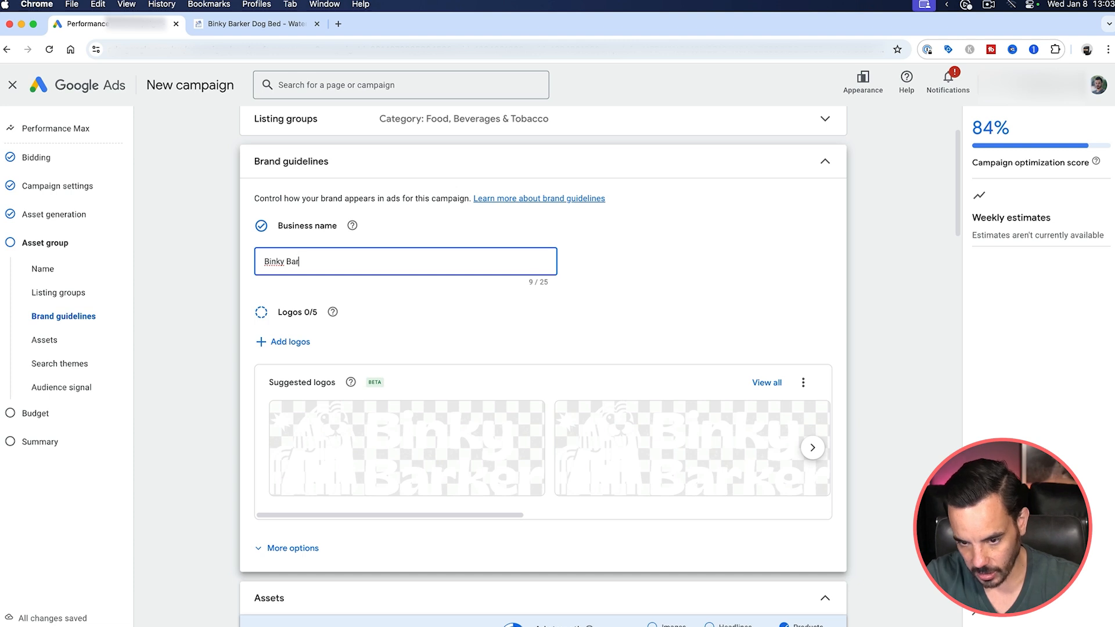
type("ker")
left_click(187, 299)
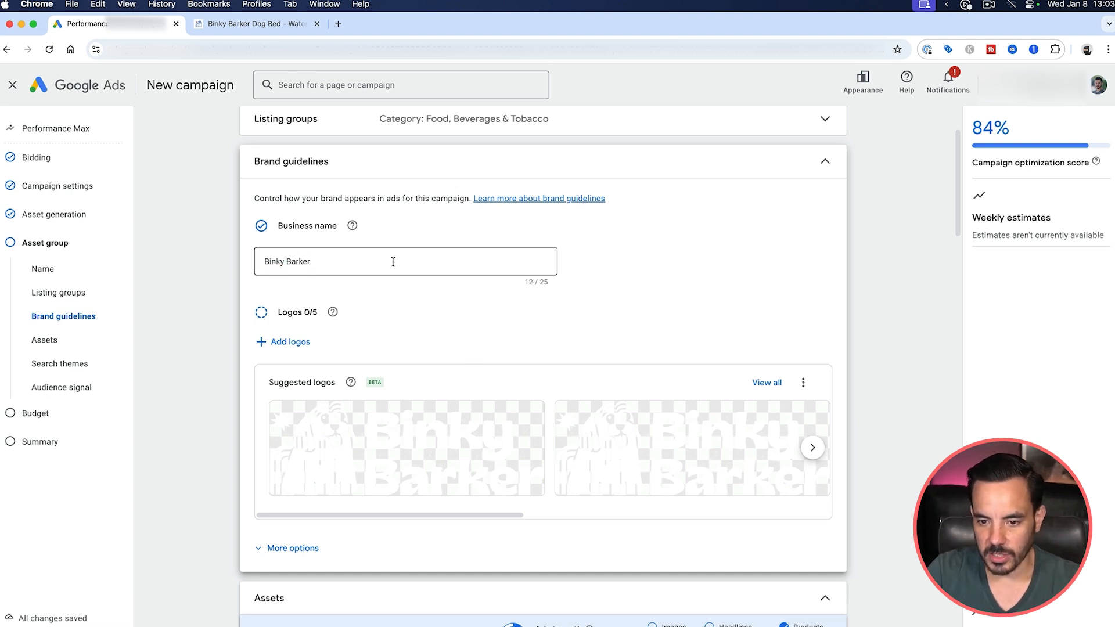
Add the suggested Horizontal (8:3) Binky Barker logo in both of its ratios to the campaign and save the selection.
scroll(409, 269, "down", 1)
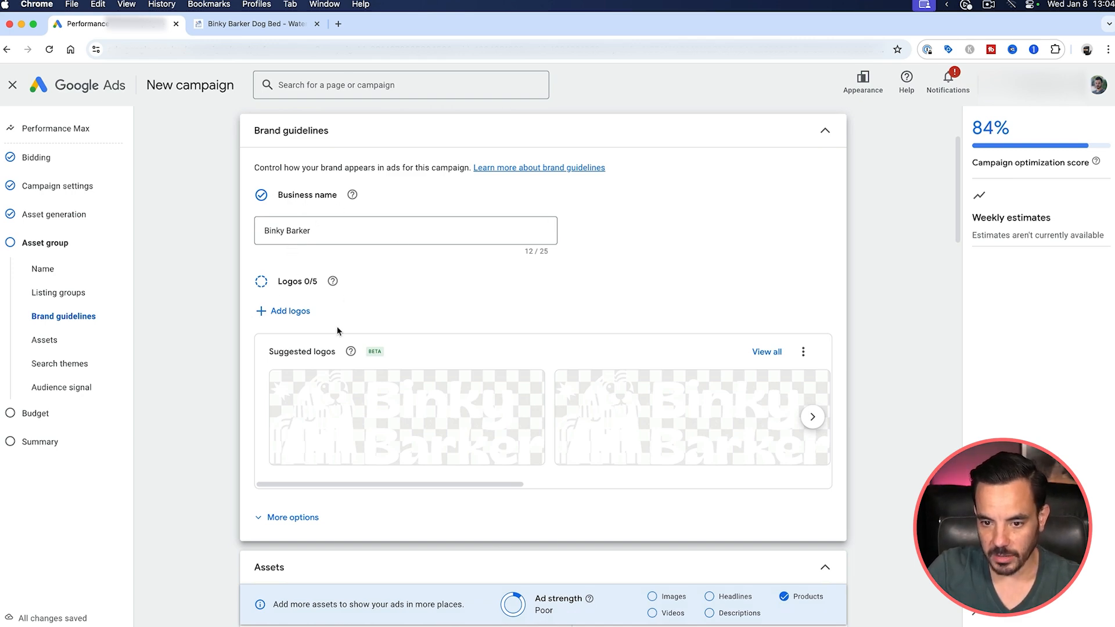
left_click(302, 313)
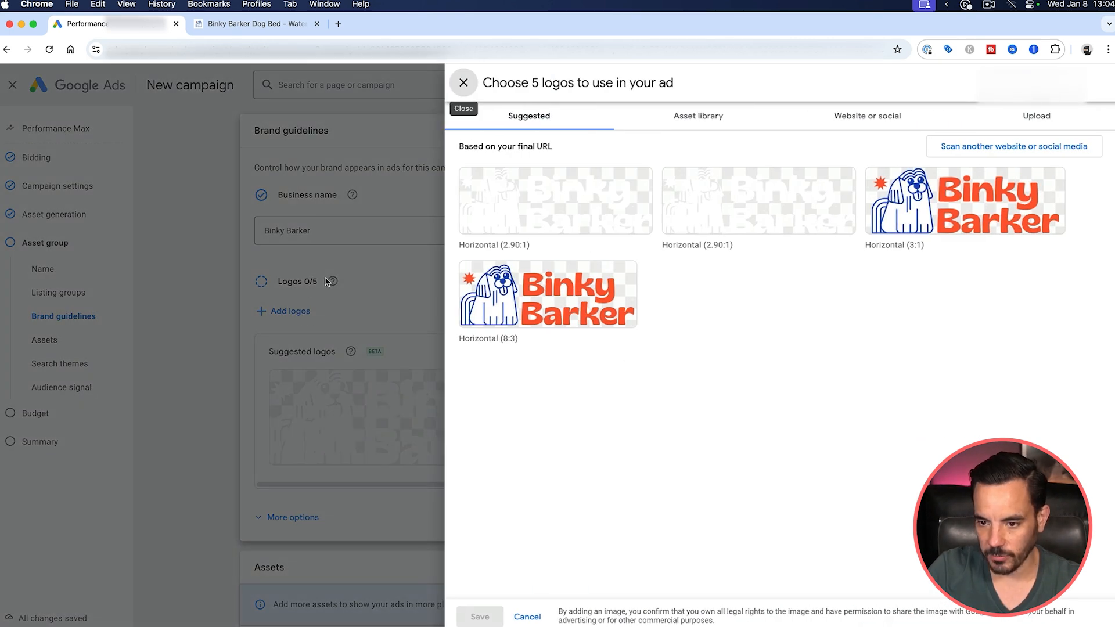
mouse_move(627, 302)
left_click(481, 283)
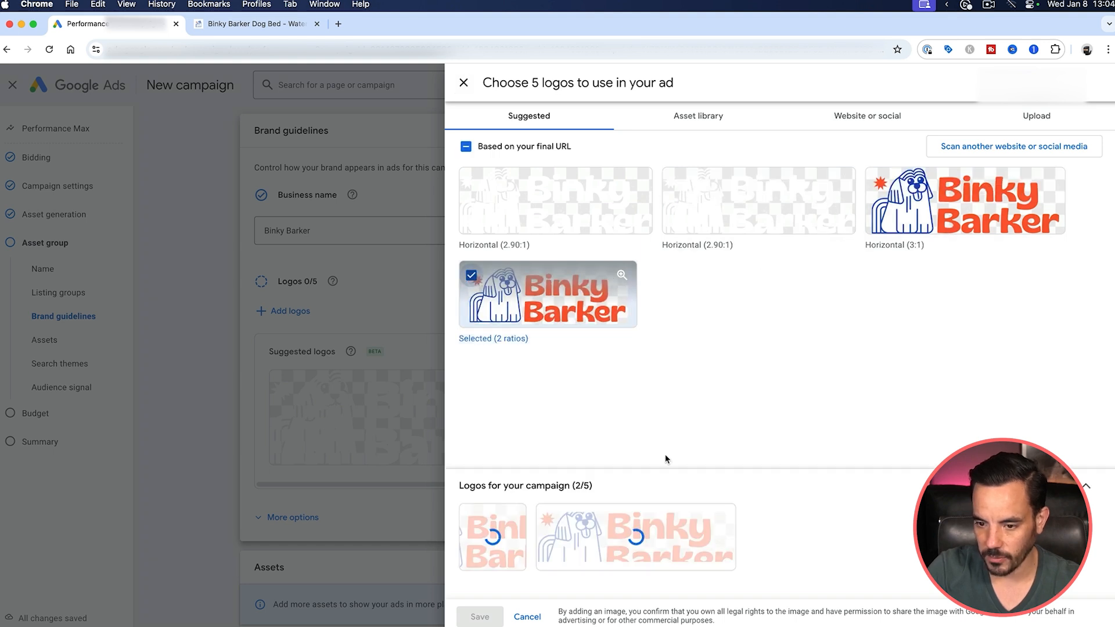
mouse_move(507, 555)
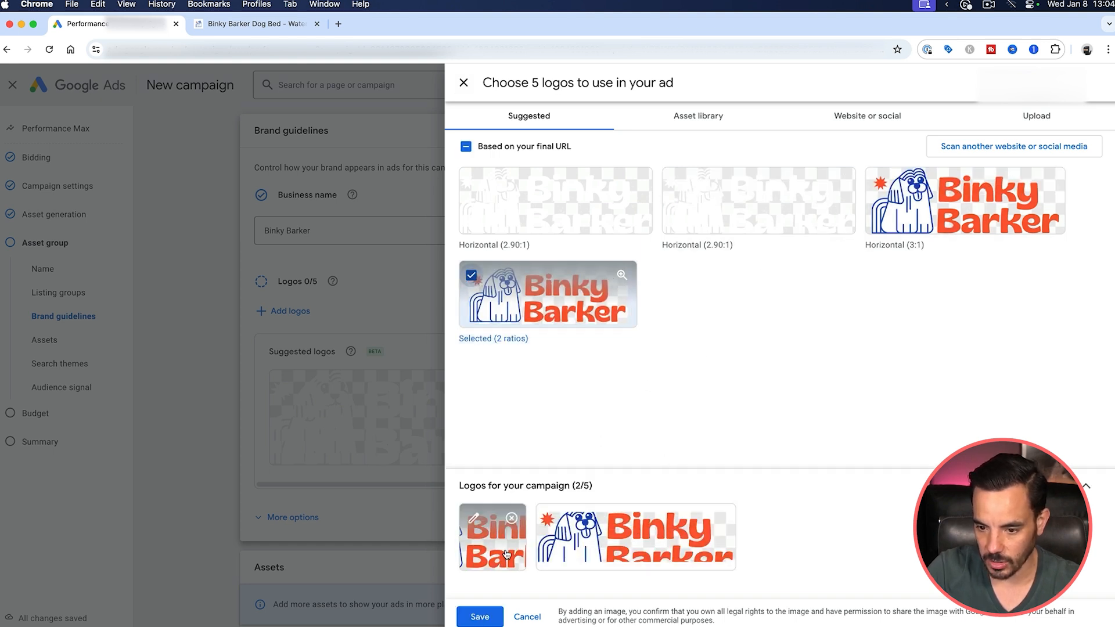
left_click(476, 616)
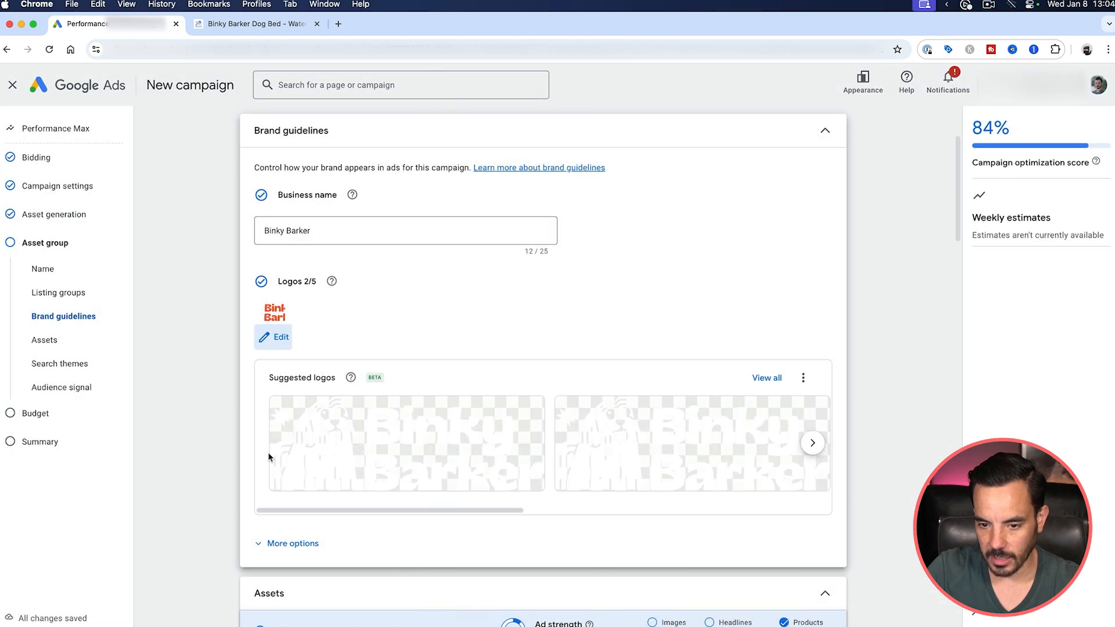
Check the Binky Barker Dog Bed product page and paste its address as the final URL of the assets.
scroll(215, 365, "down", 3)
scroll(215, 364, "down", 4)
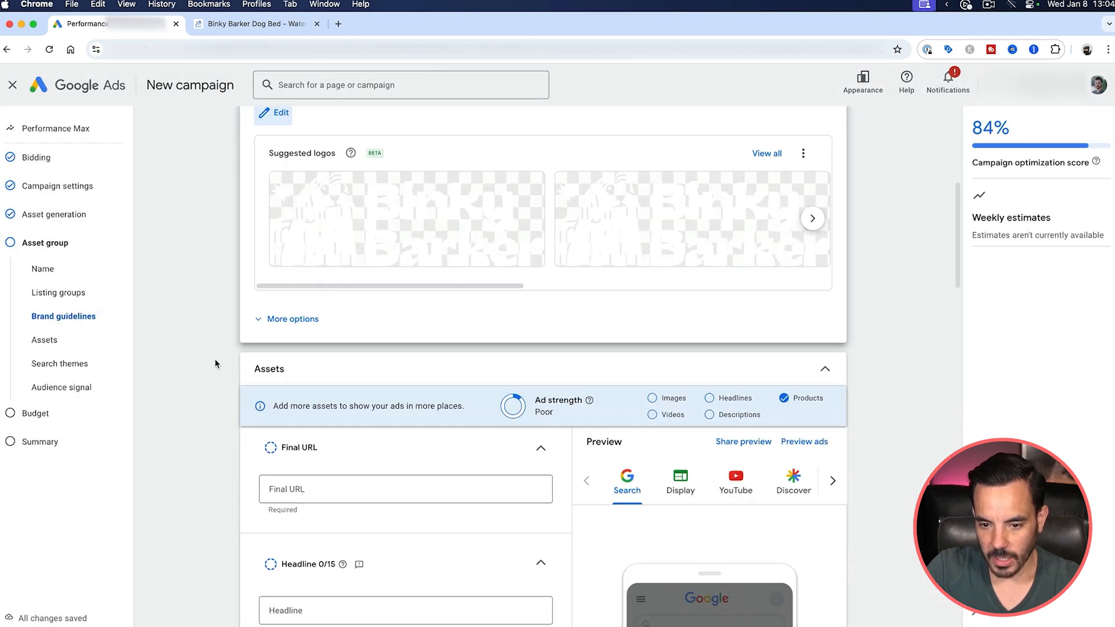
left_click(256, 24)
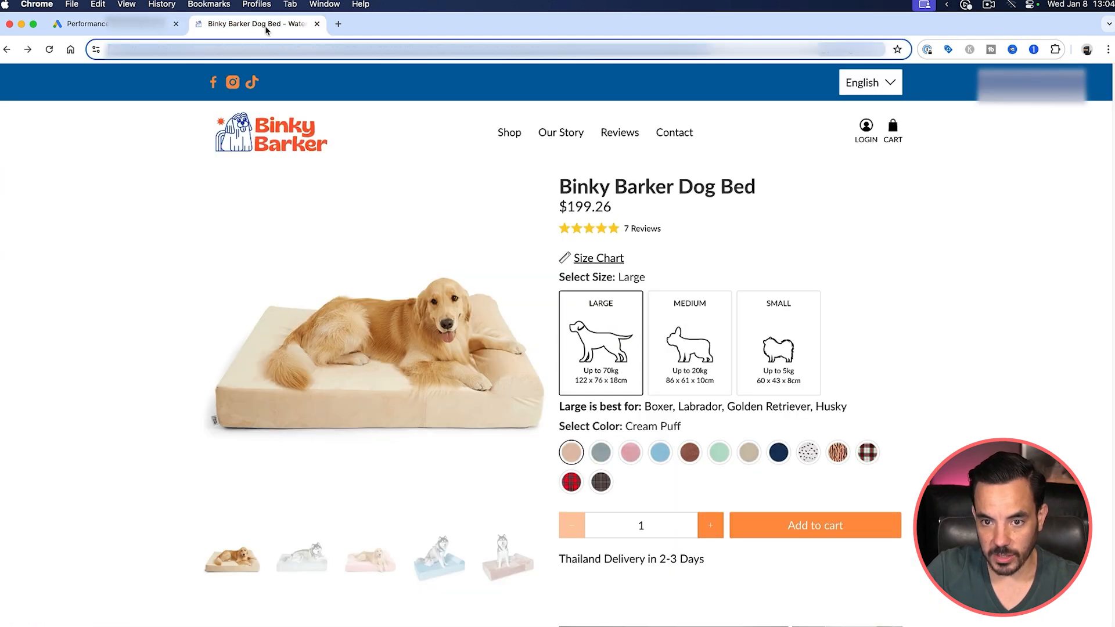
left_click(88, 23)
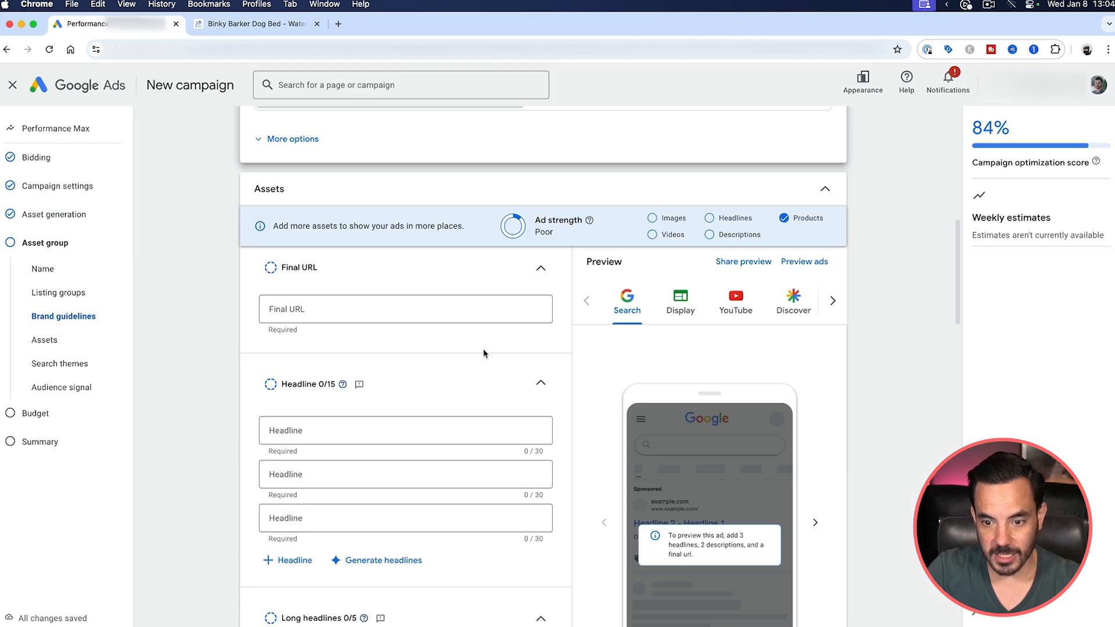
left_click(412, 311)
key("super+v")
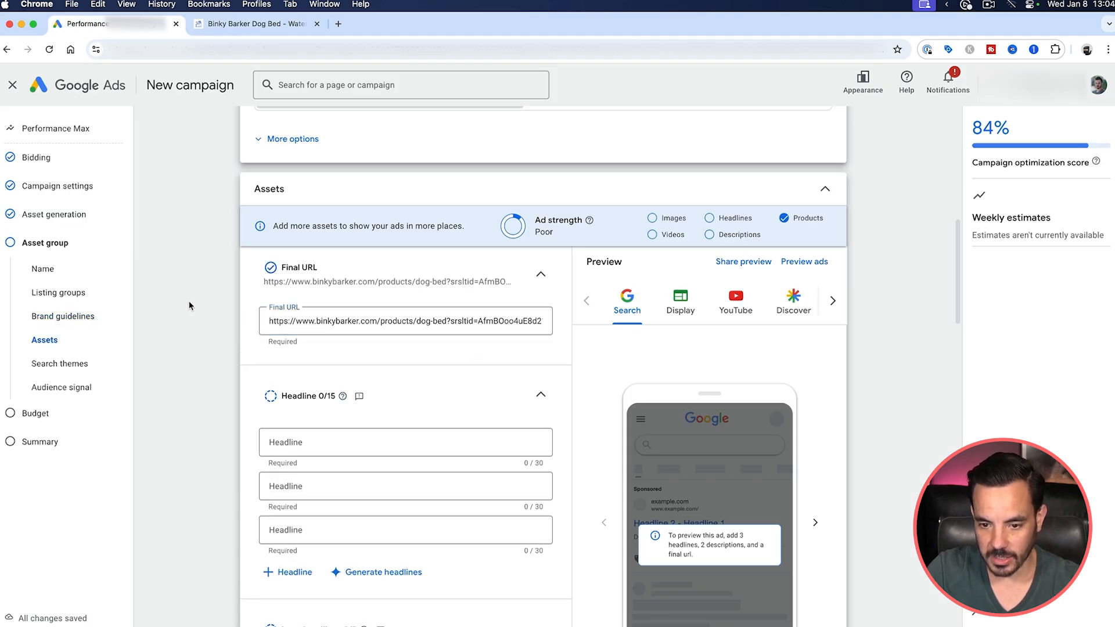
Add empty headline fields to the assets until all 15 allowed headlines have a field.
scroll(189, 301, "down", 3)
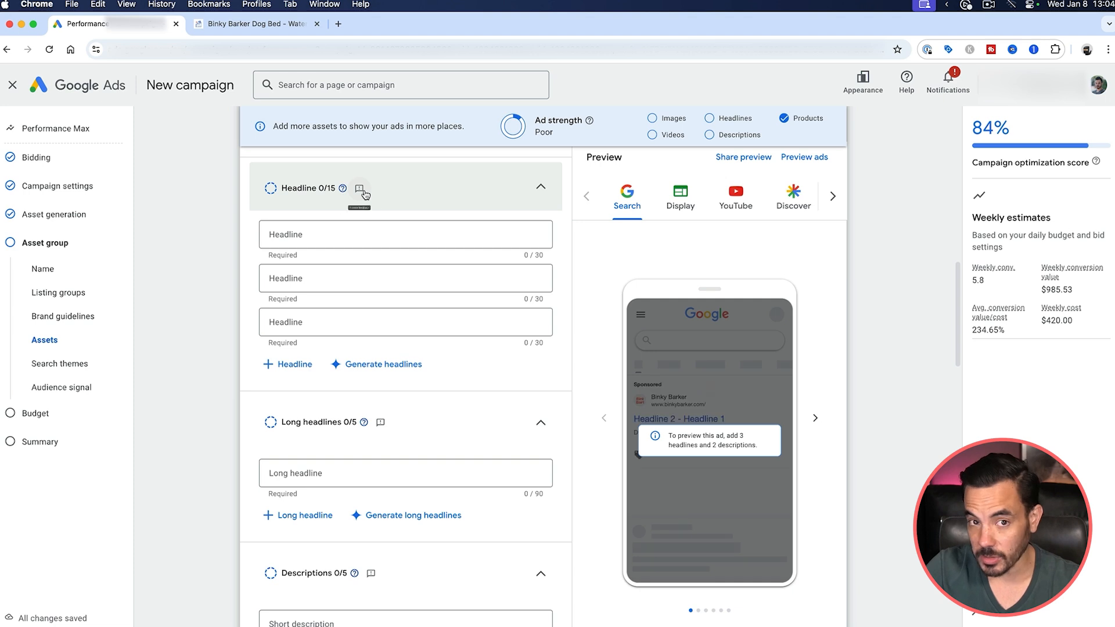
left_click(289, 365)
left_click(285, 418)
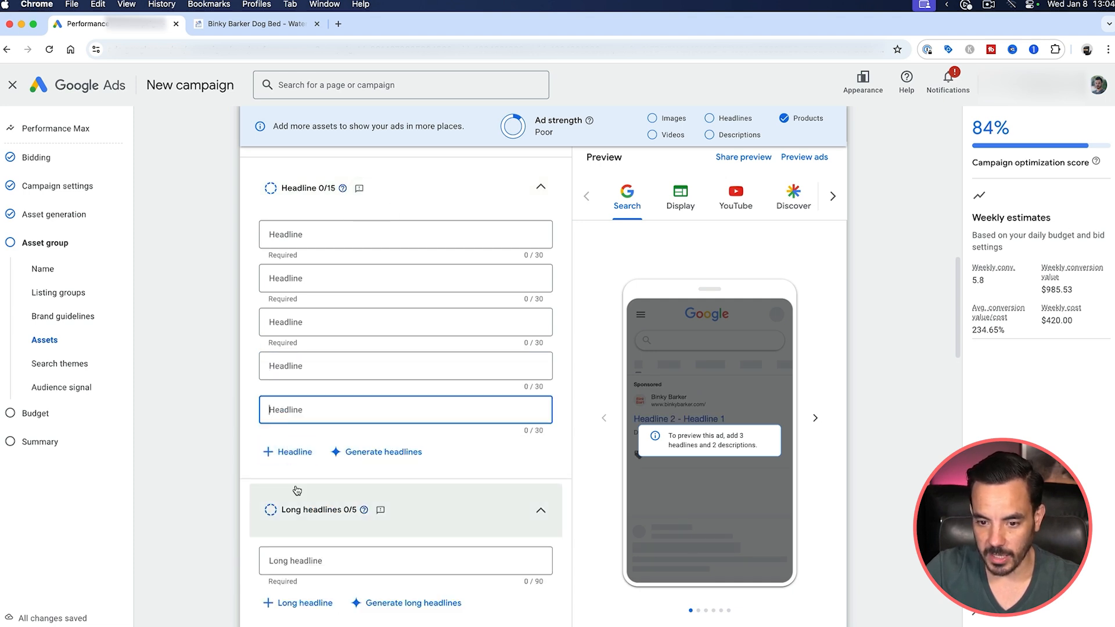
left_click(286, 458)
left_click(293, 499)
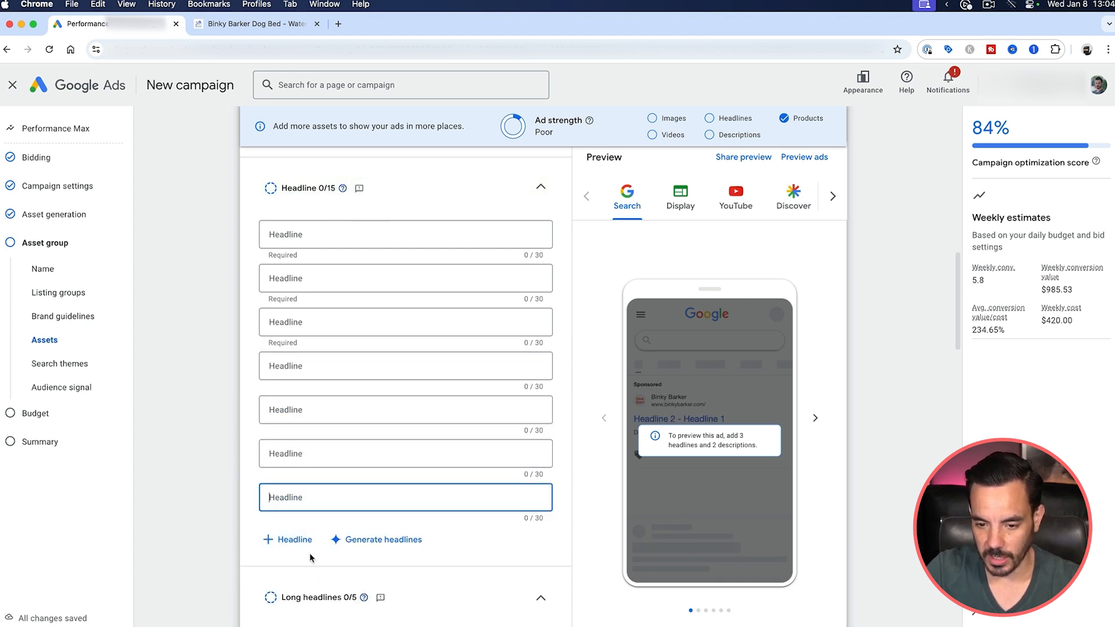
left_click(291, 537)
scroll(287, 465, "down", 2)
left_click(286, 445)
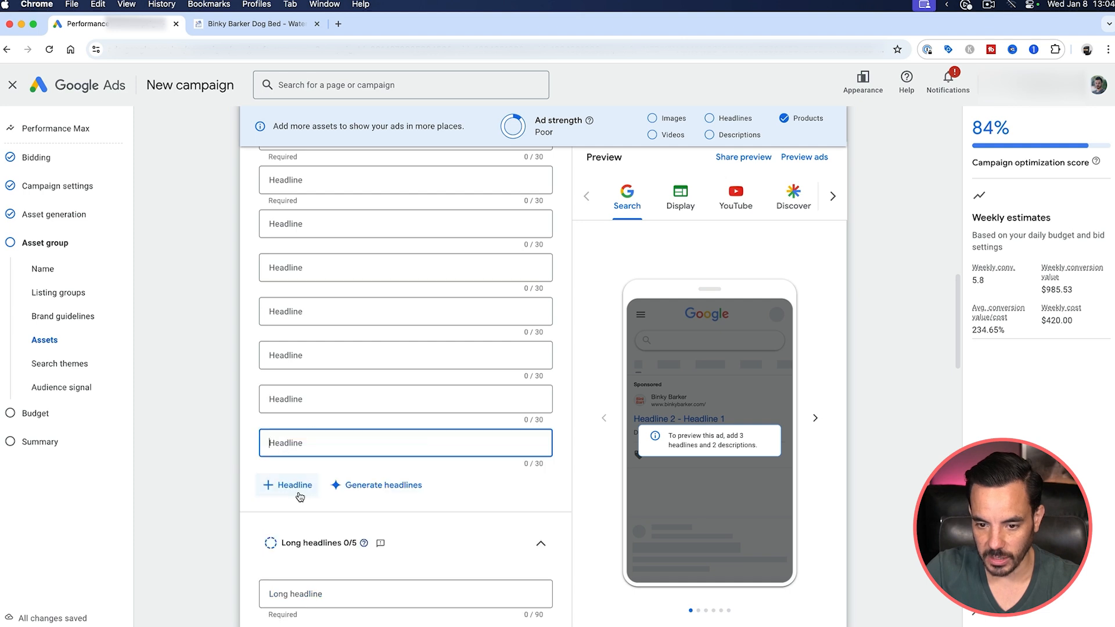
left_click(297, 489)
left_click(301, 531)
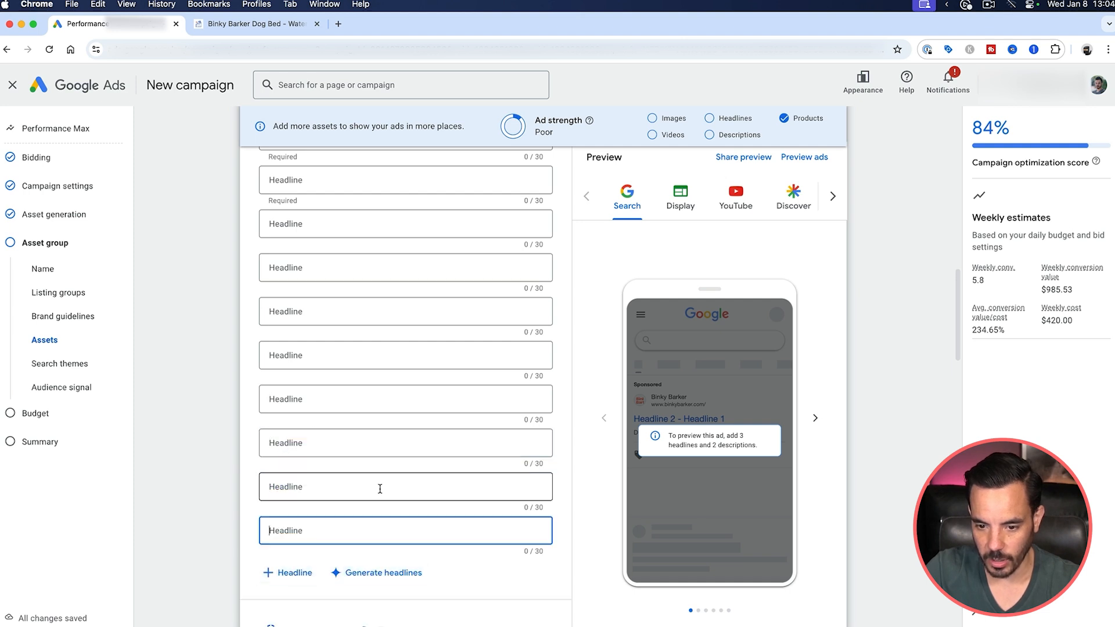
left_click(294, 572)
scroll(296, 572, "down", 3)
left_click(294, 477)
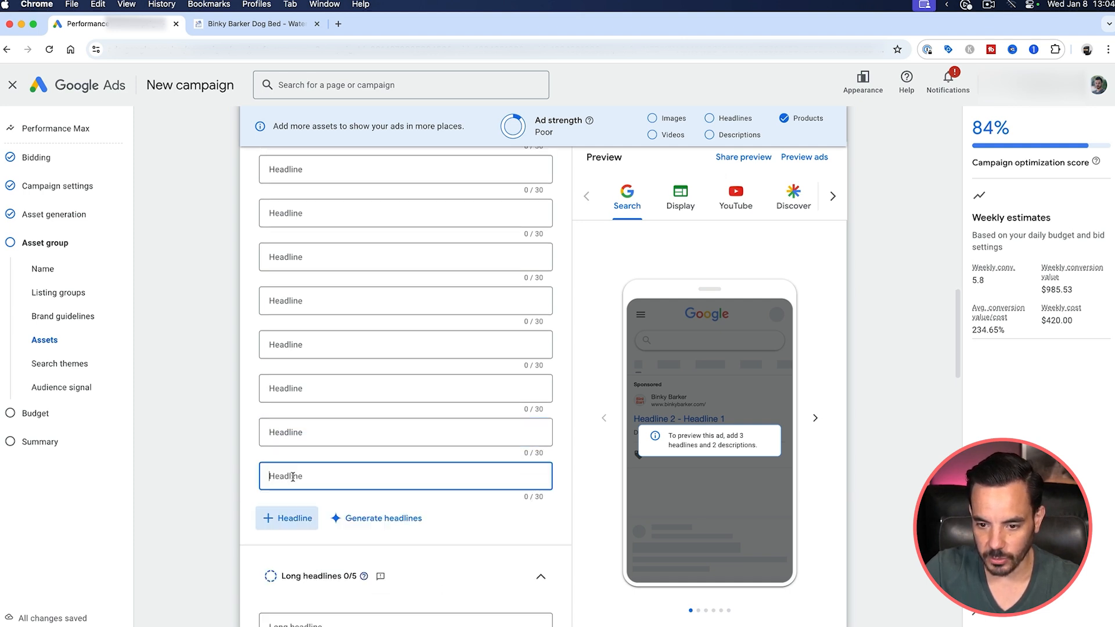
scroll(295, 405, "down", 2)
left_click(313, 473)
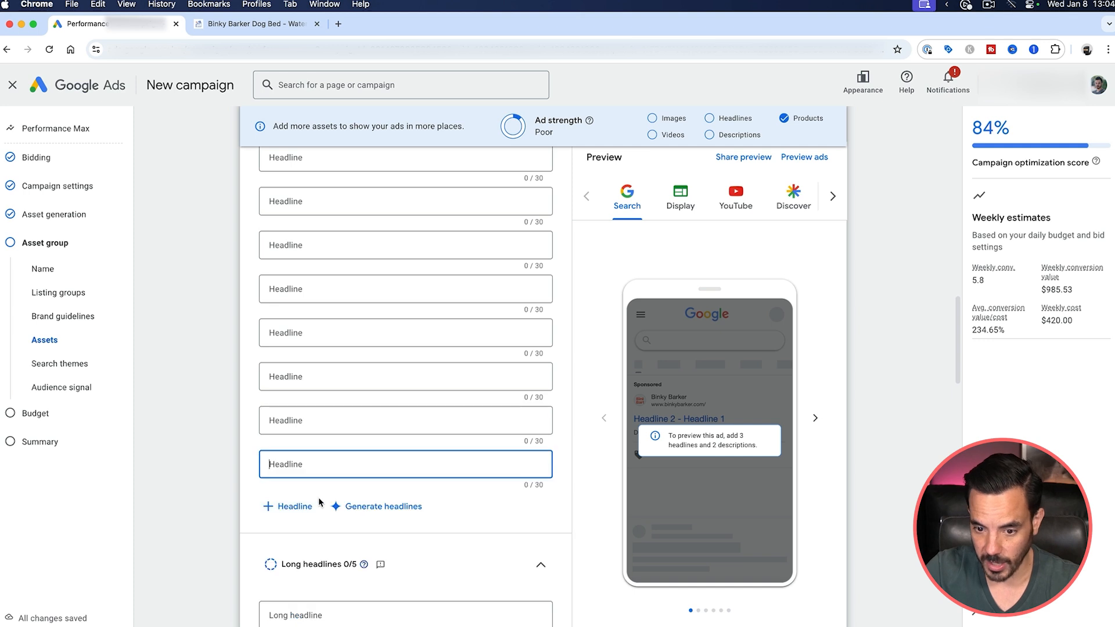
left_click(293, 503)
scroll(397, 451, "down", 2)
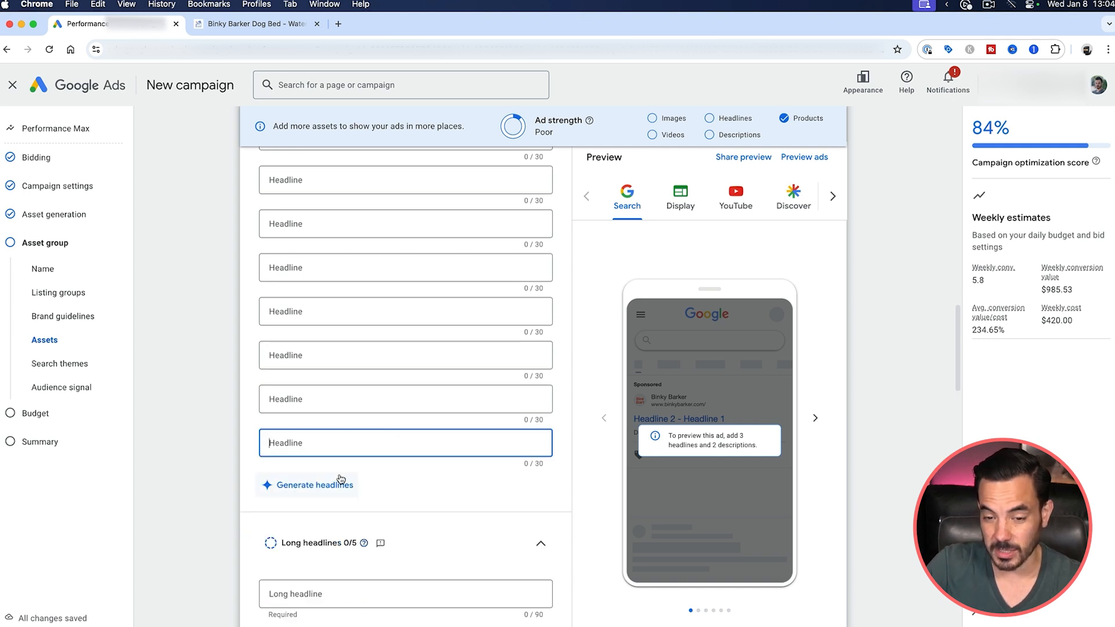
scroll(357, 470, "up", 15)
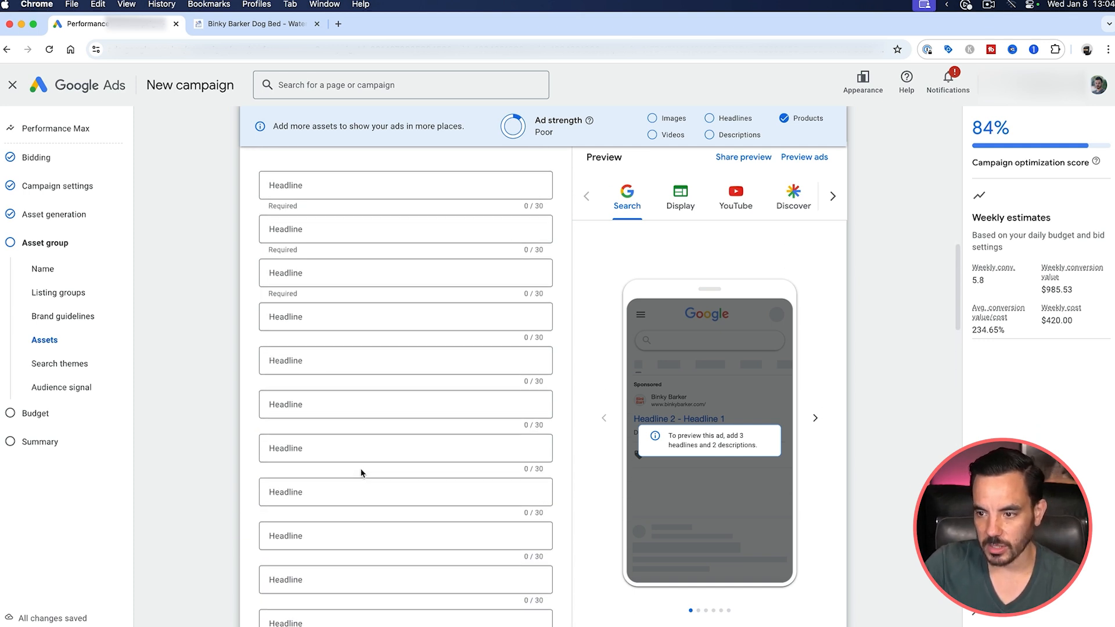
scroll(361, 472, "down", 5)
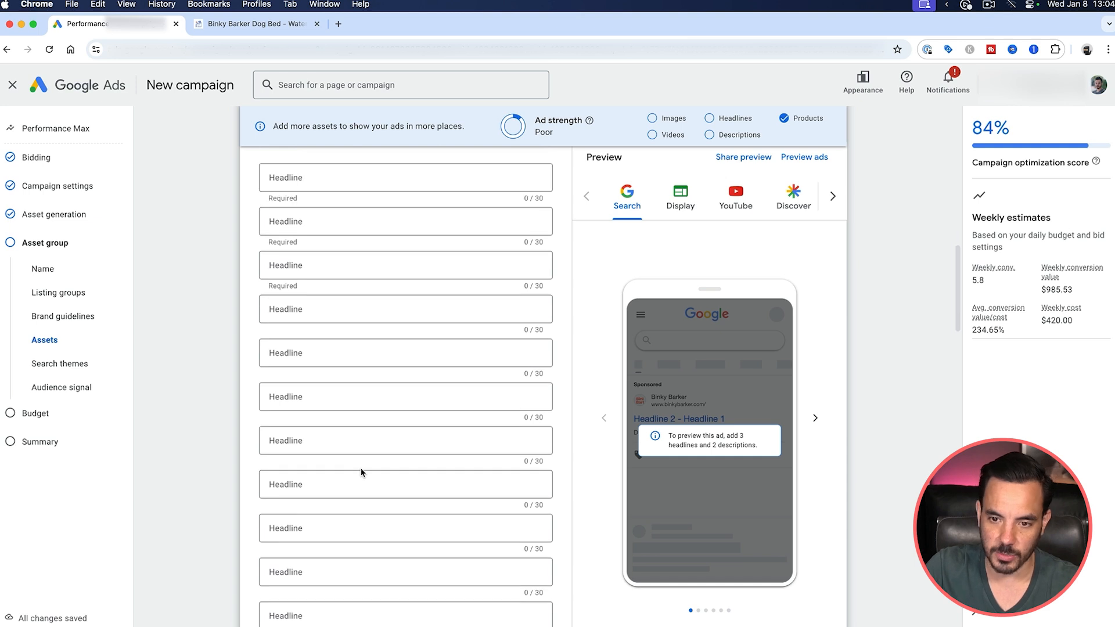
scroll(361, 472, "up", 2)
scroll(361, 472, "up", 1)
Switch to the PMax Assets note in Notes, expand its Normal Headlines section and examine the keyword relevance headlines.
key("alt+Tab")
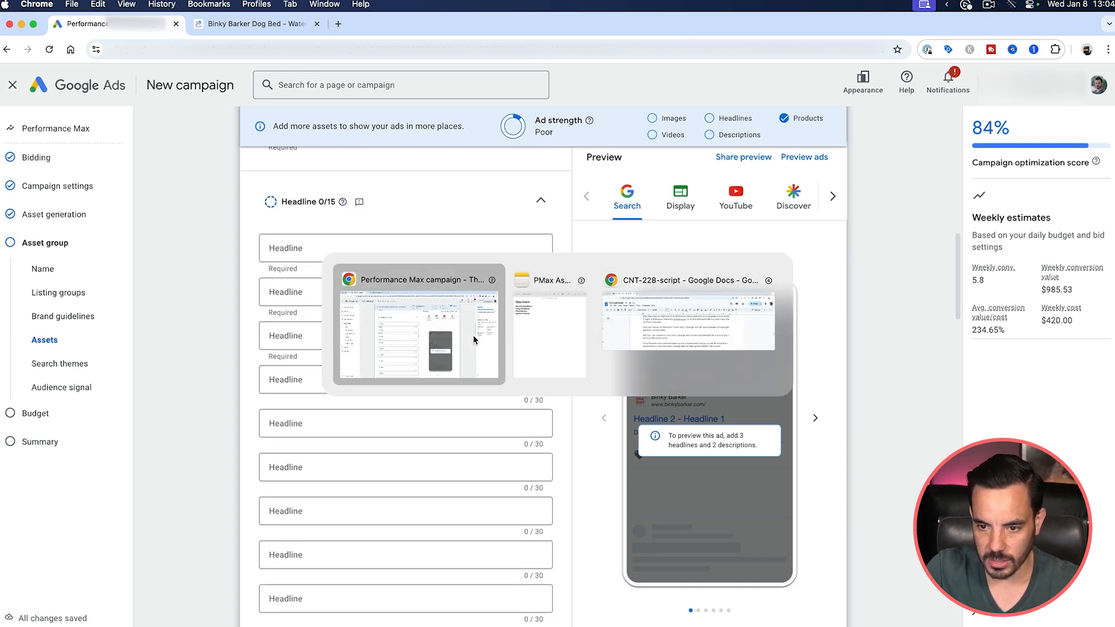
key("alt+Tab")
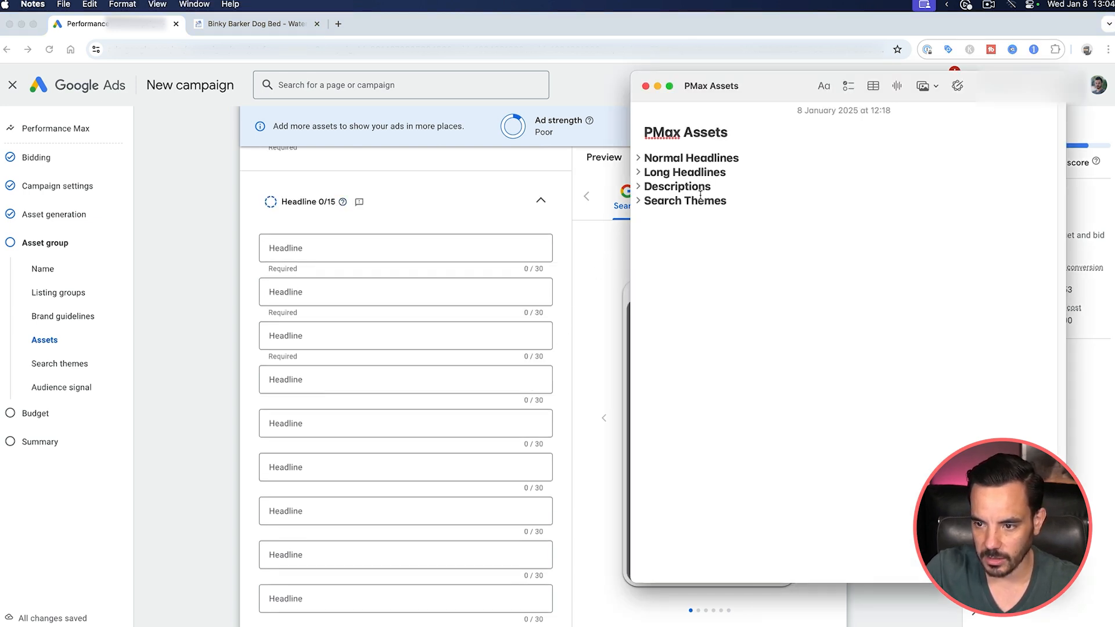
left_click(772, 159)
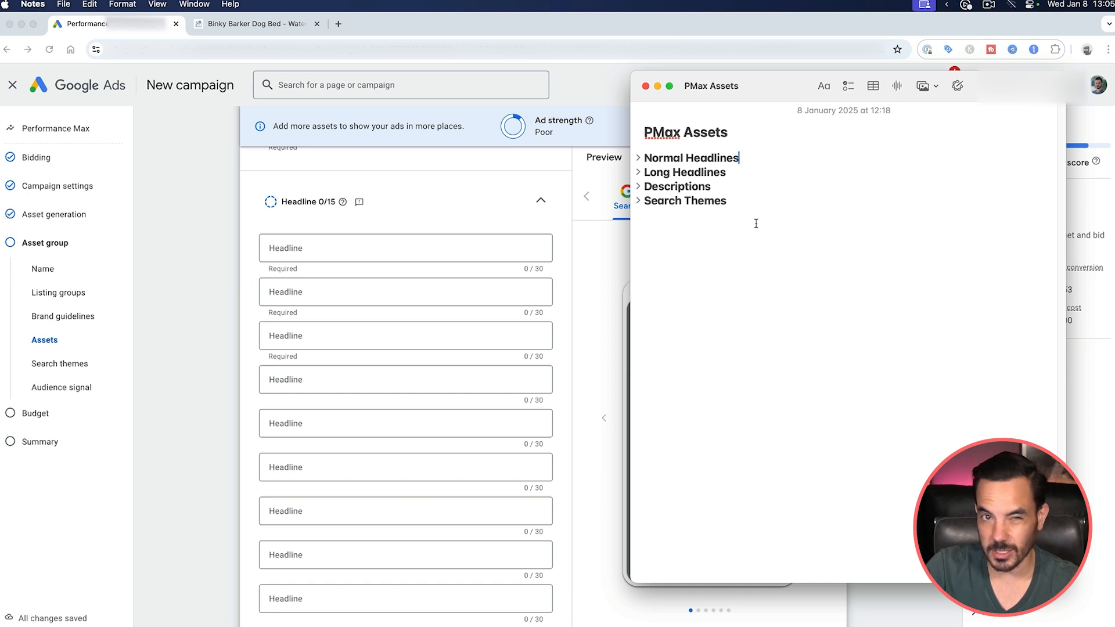
left_click(639, 159)
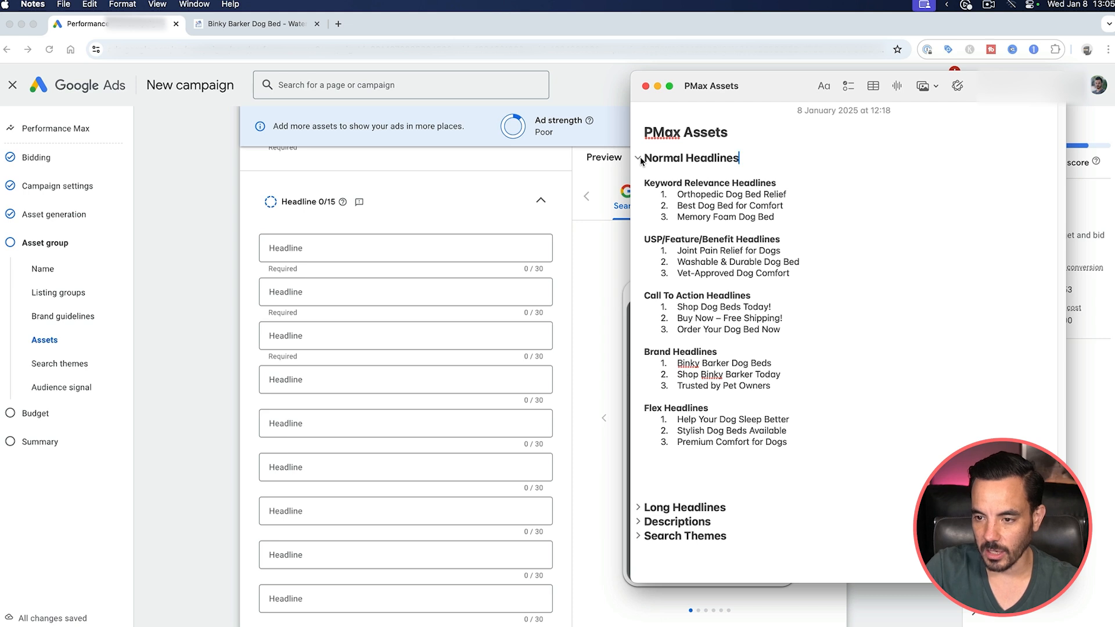
left_click_drag(645, 184, 808, 180)
left_click(808, 180)
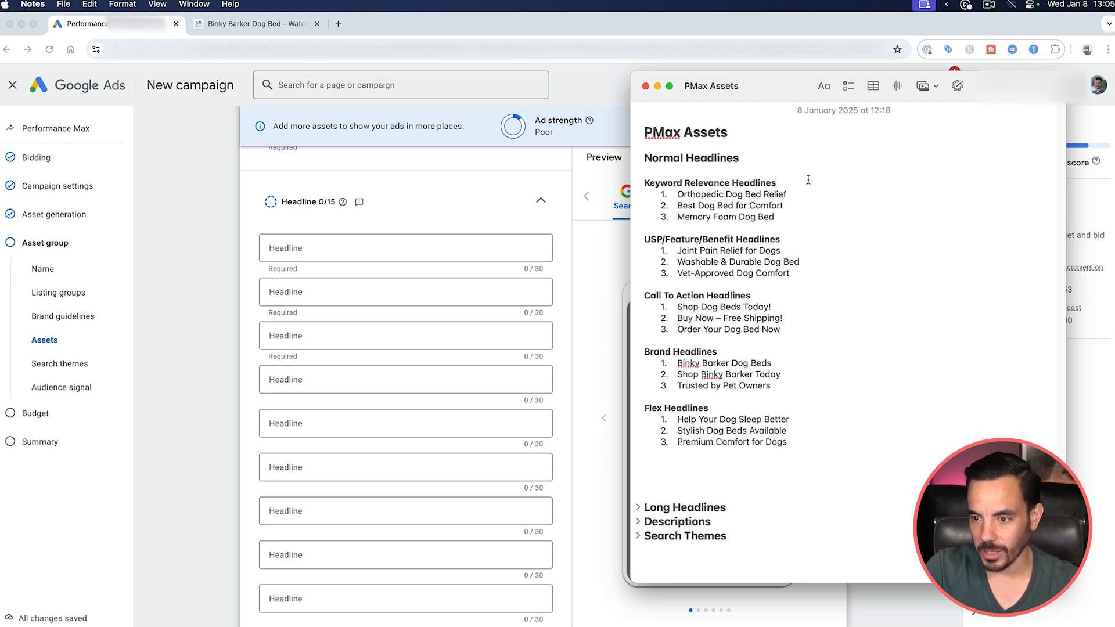
Check the Dog Bed product page, and examine the USP, call to action, brand and flex headlines in the PMax Assets note.
left_click(223, 29)
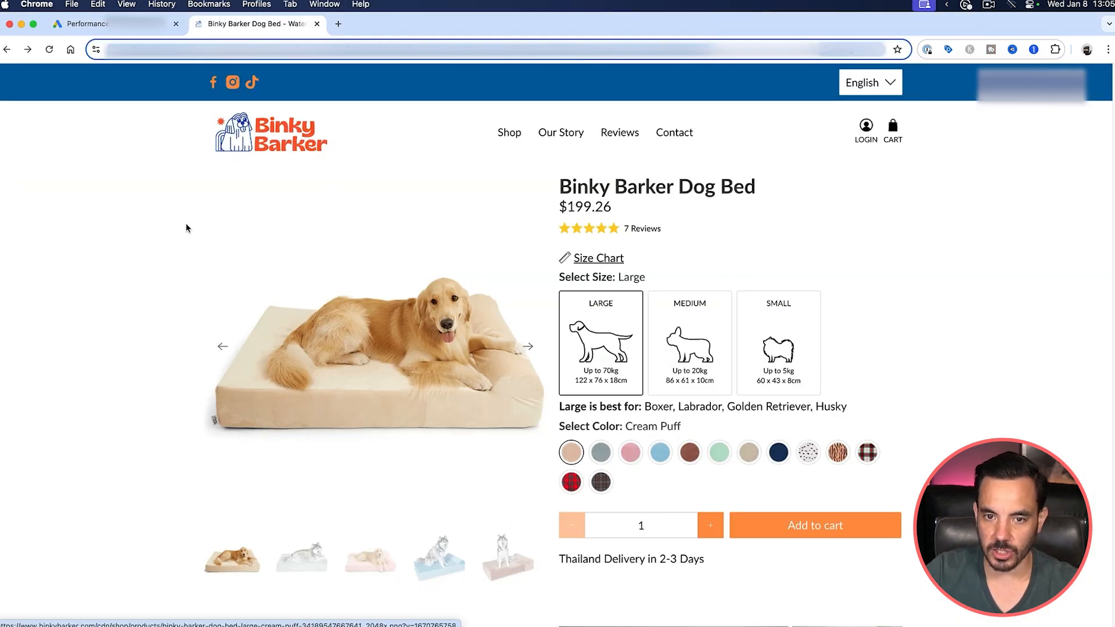
left_click(122, 28)
key("super+Tab")
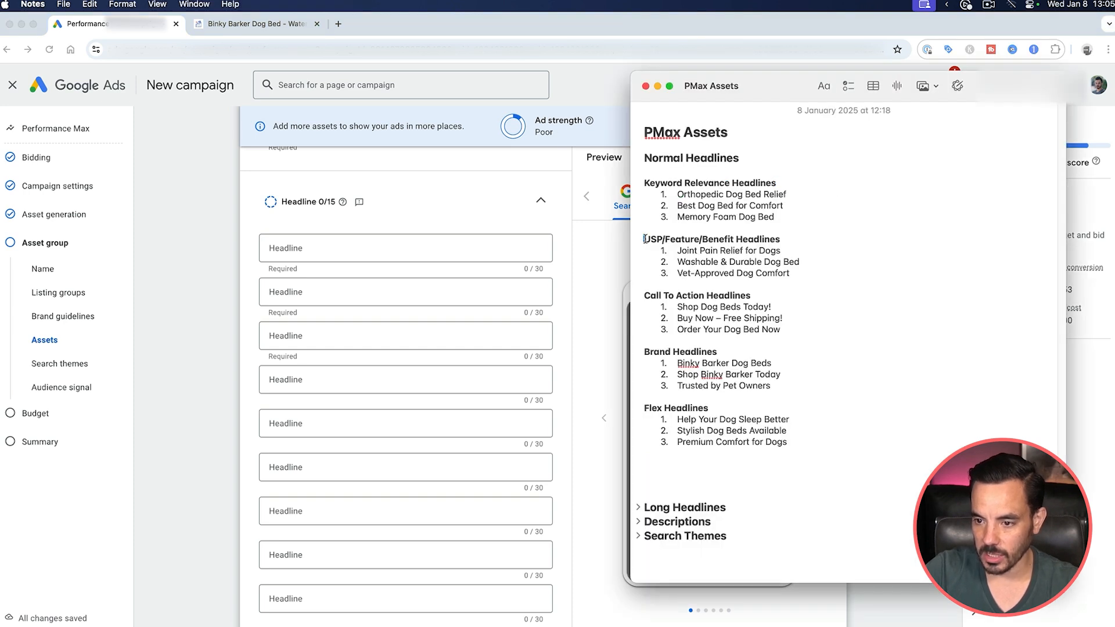
left_click_drag(643, 239, 824, 237)
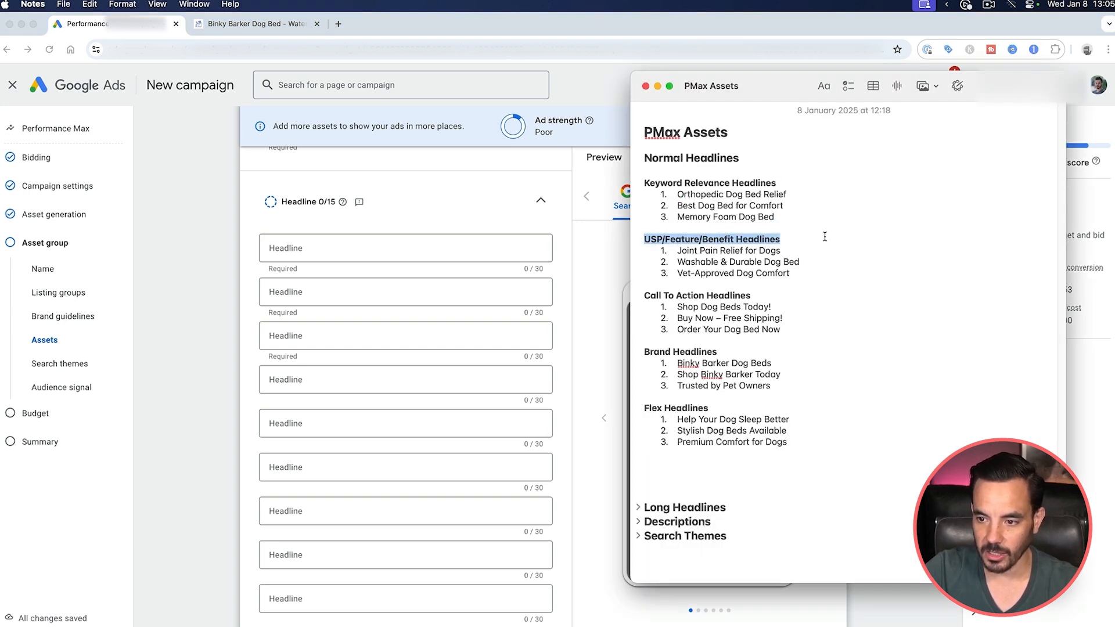
left_click(824, 236)
left_click_drag(642, 295, 820, 289)
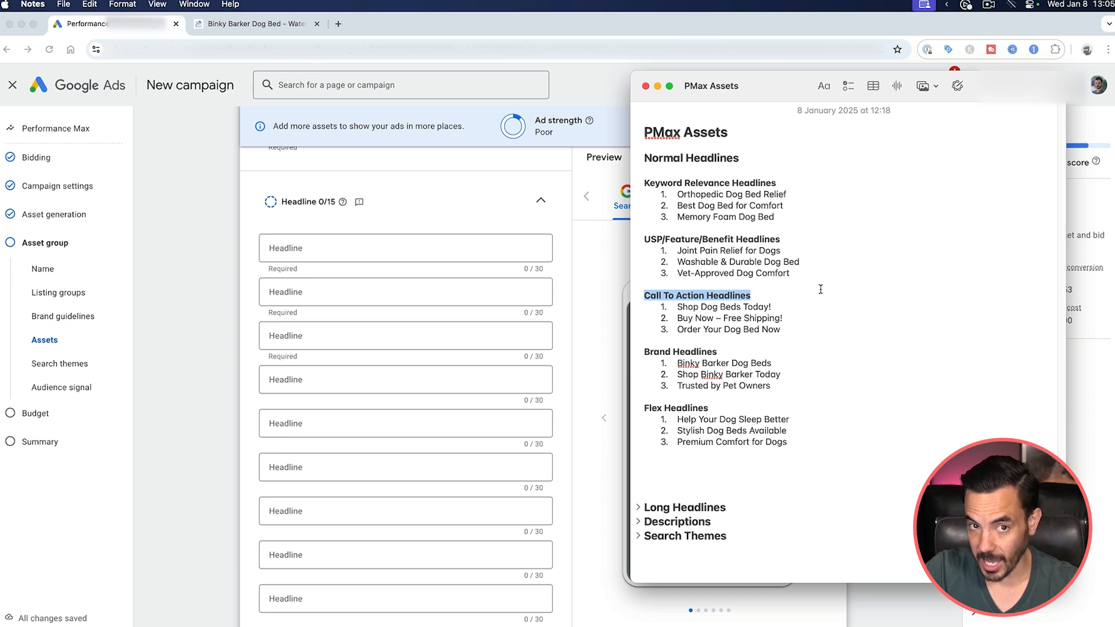
left_click(820, 290)
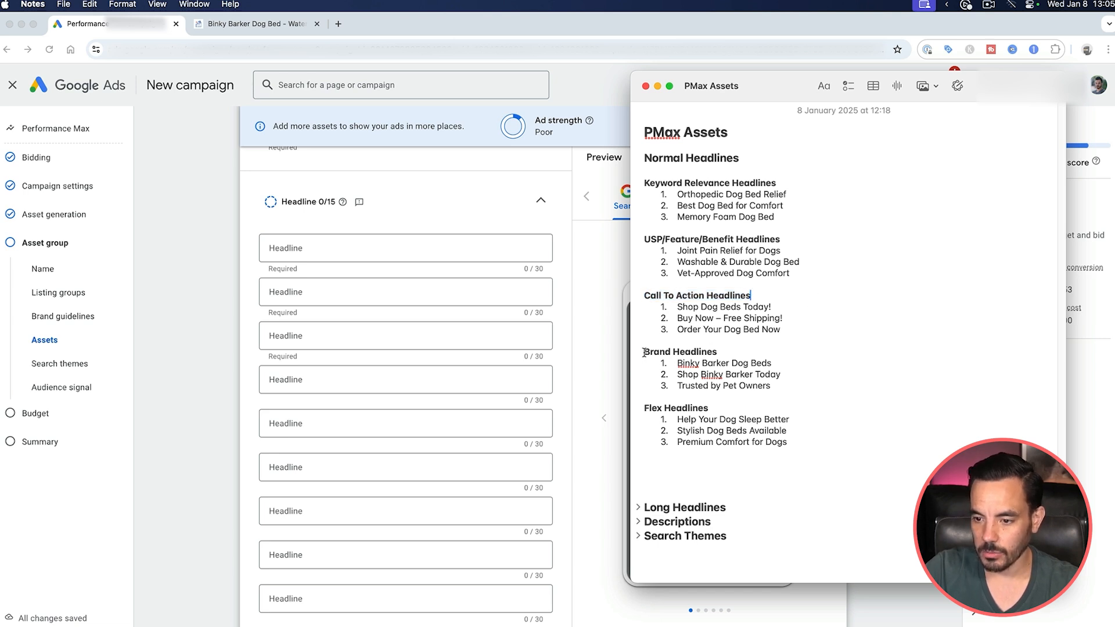
left_click_drag(644, 352, 759, 346)
left_click(770, 346)
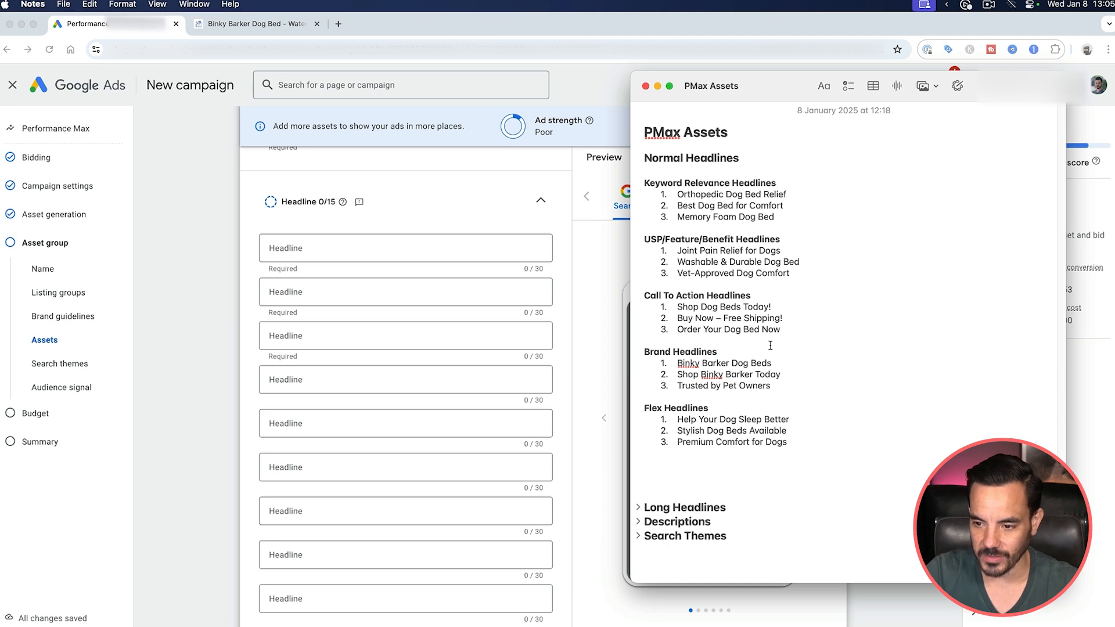
left_click(717, 408)
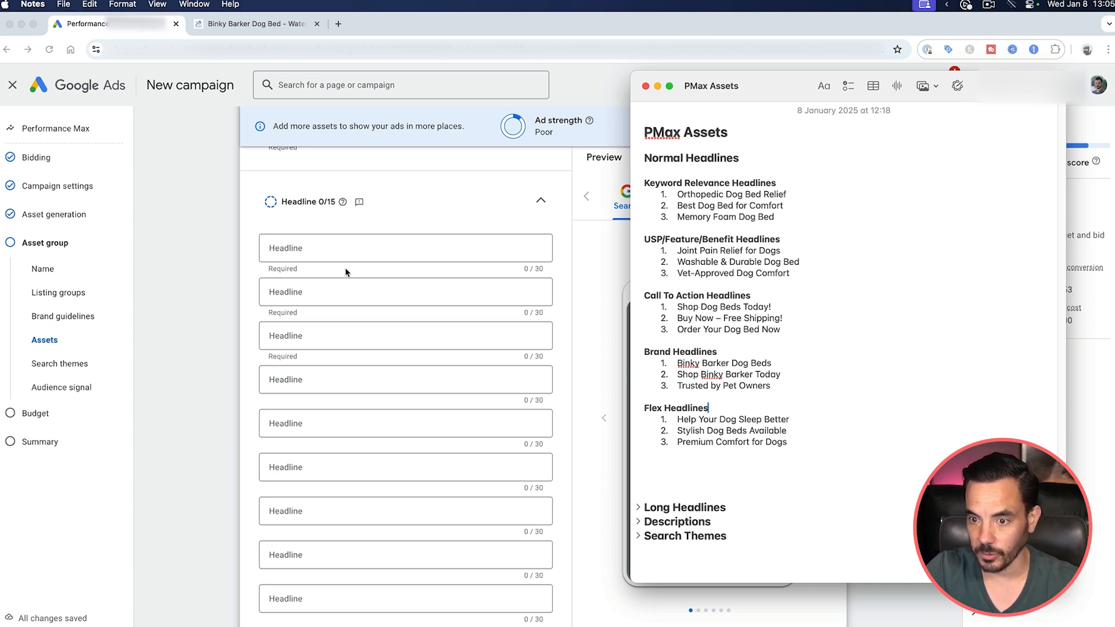
Find the long headline fields of the assets, and show Long Headlines instead of Normal Headlines in the PMax Assets note.
scroll(523, 415, "down", 10)
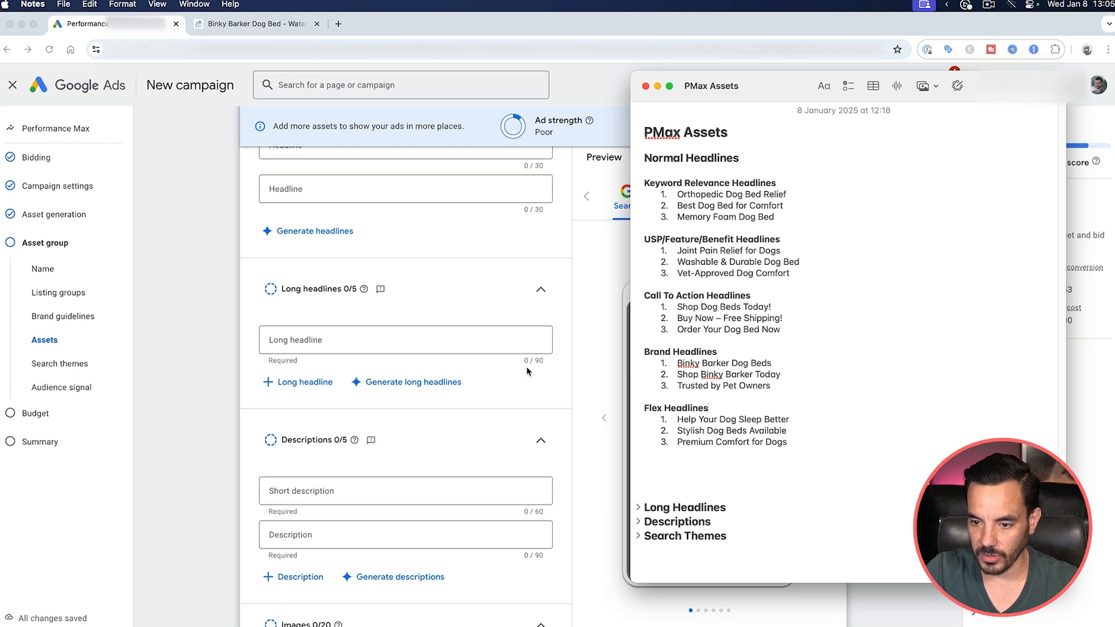
left_click(638, 159)
left_click(639, 173)
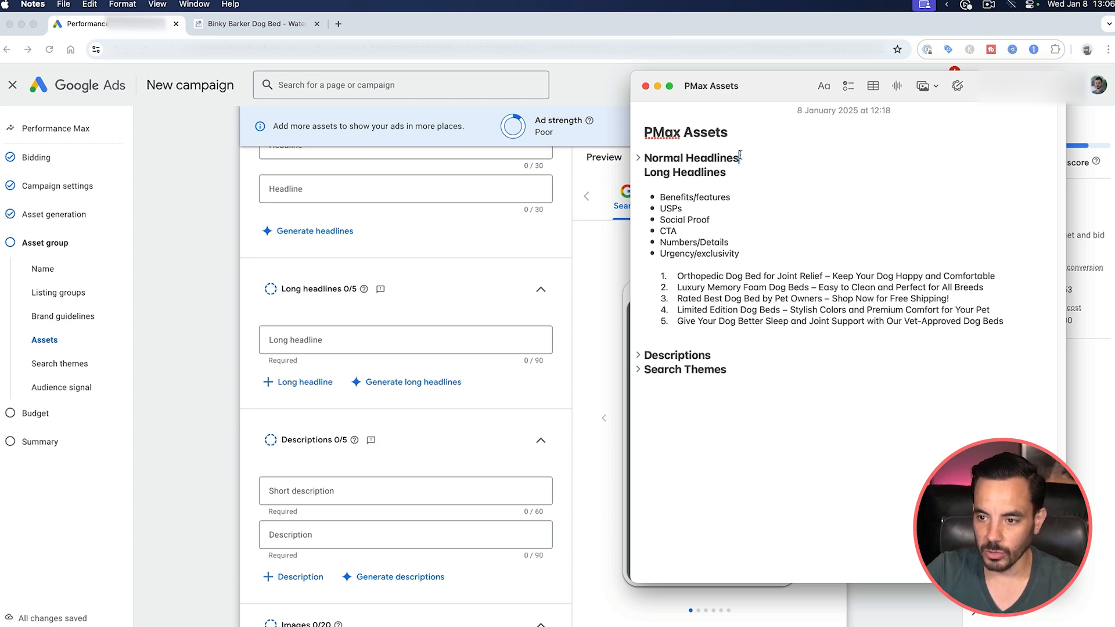
left_click_drag(739, 158, 733, 145)
left_click(763, 169)
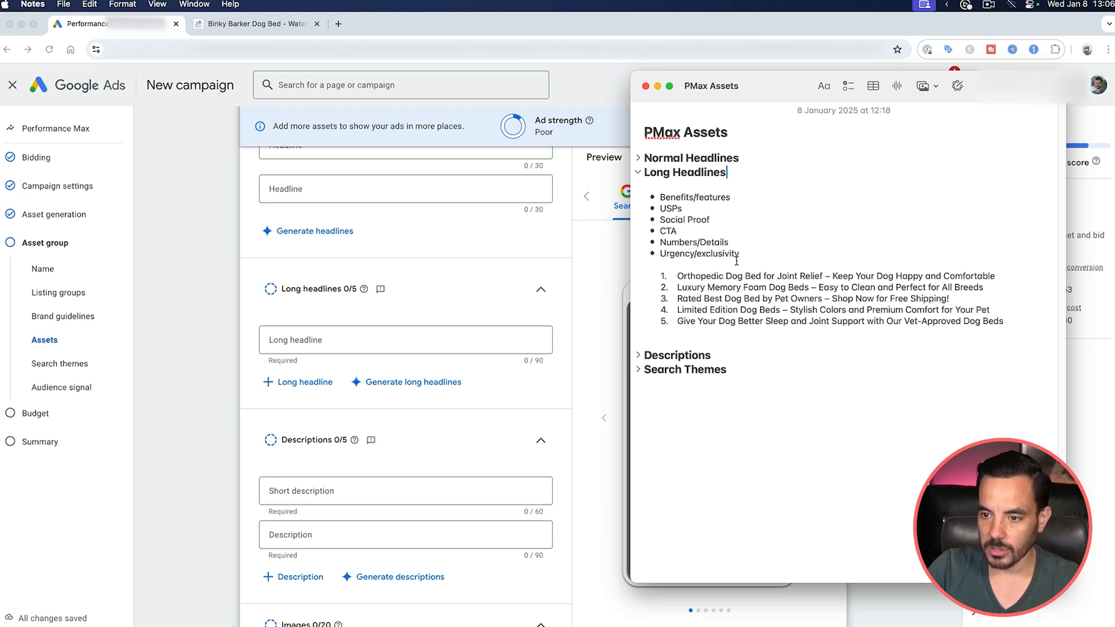
left_click_drag(645, 157, 763, 149)
left_click(760, 152)
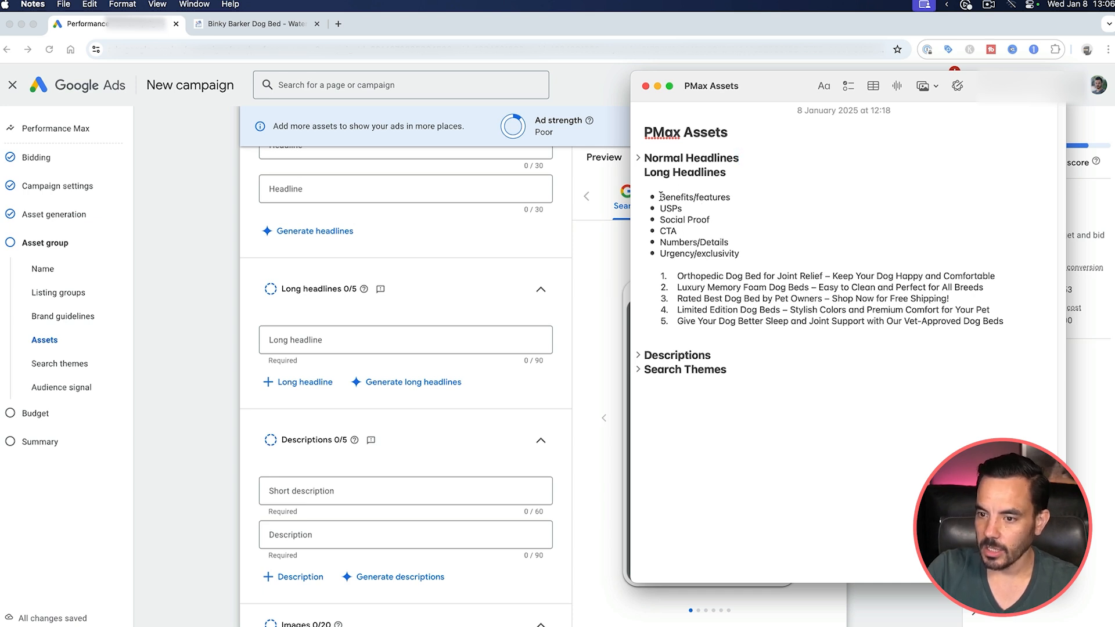
Examine the long headline criteria from benefits/features to urgency/exclusivity and the prepared long headlines listed below them.
left_click_drag(662, 197, 746, 196)
left_click_drag(682, 208, 660, 208)
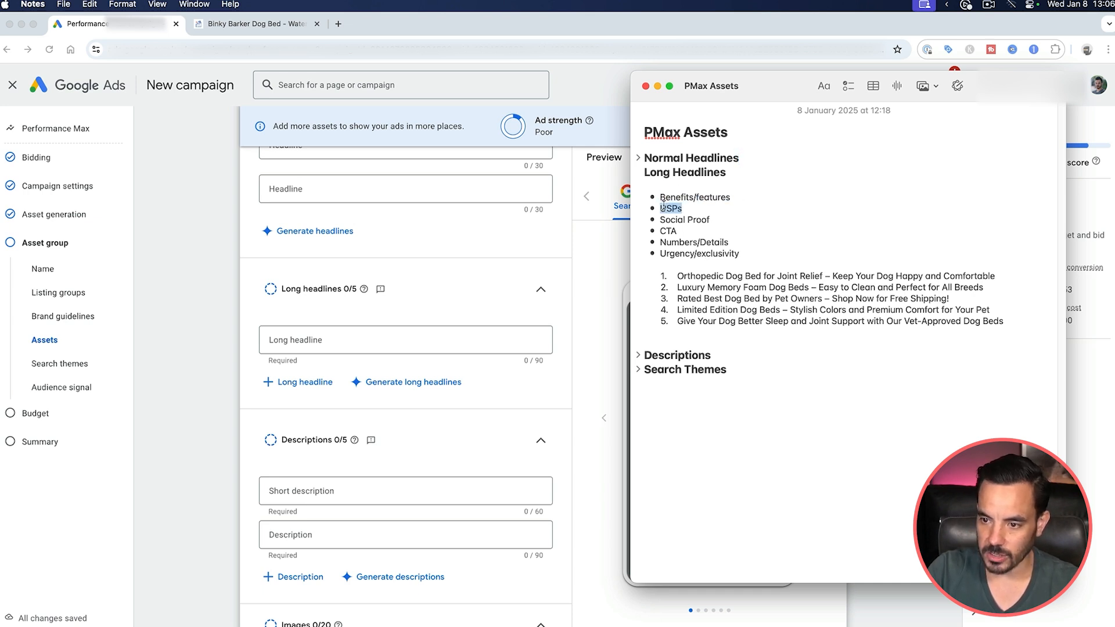
triple_click(693, 220)
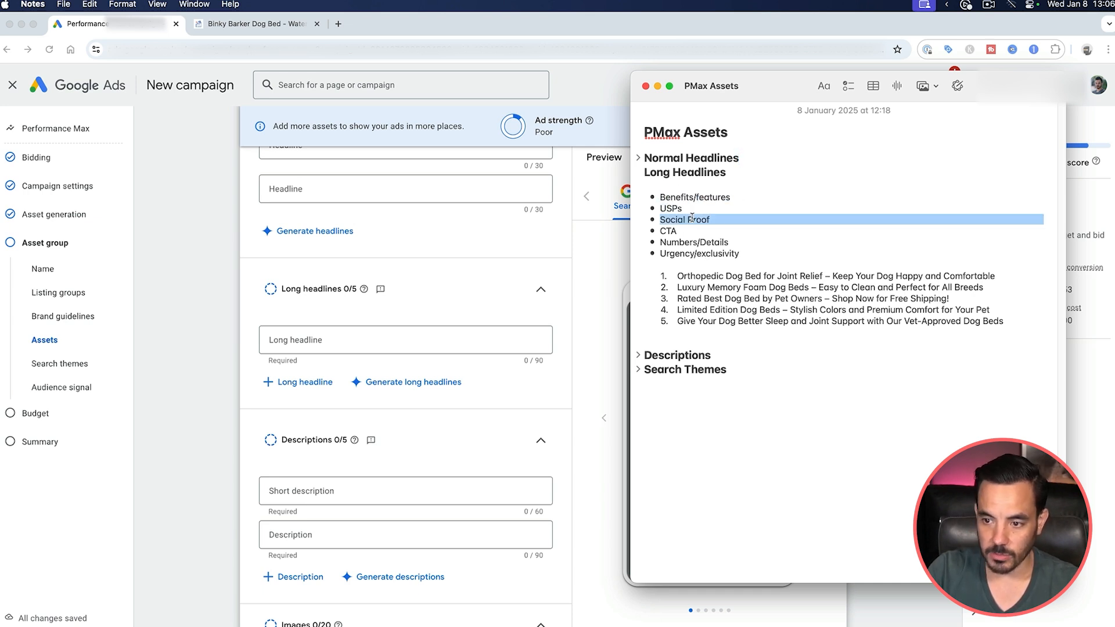
double_click(673, 231)
triple_click(706, 243)
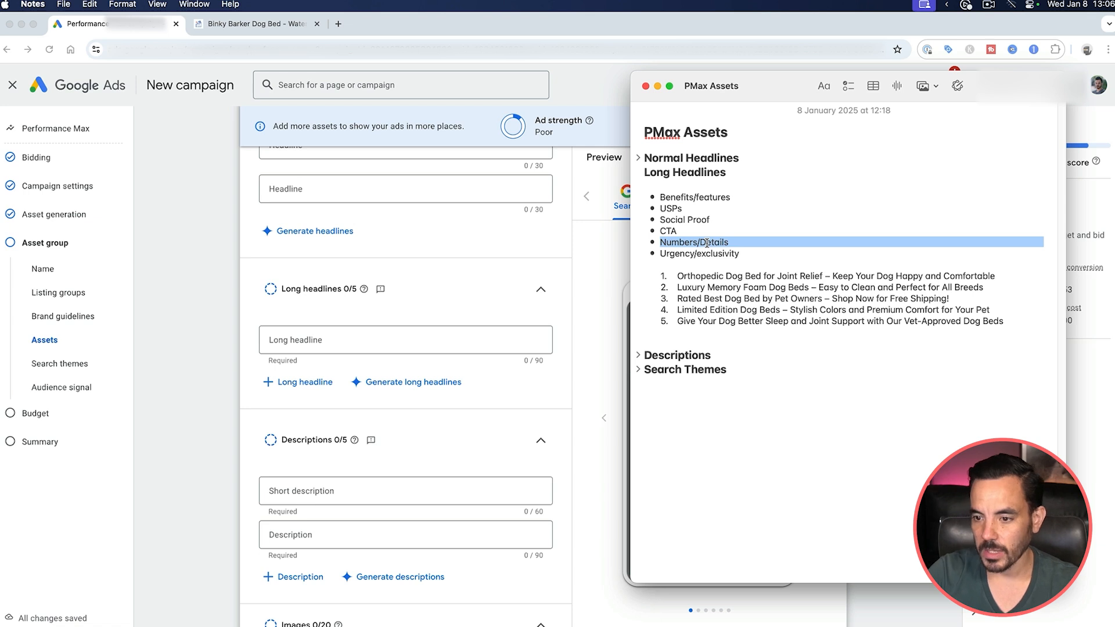
triple_click(721, 253)
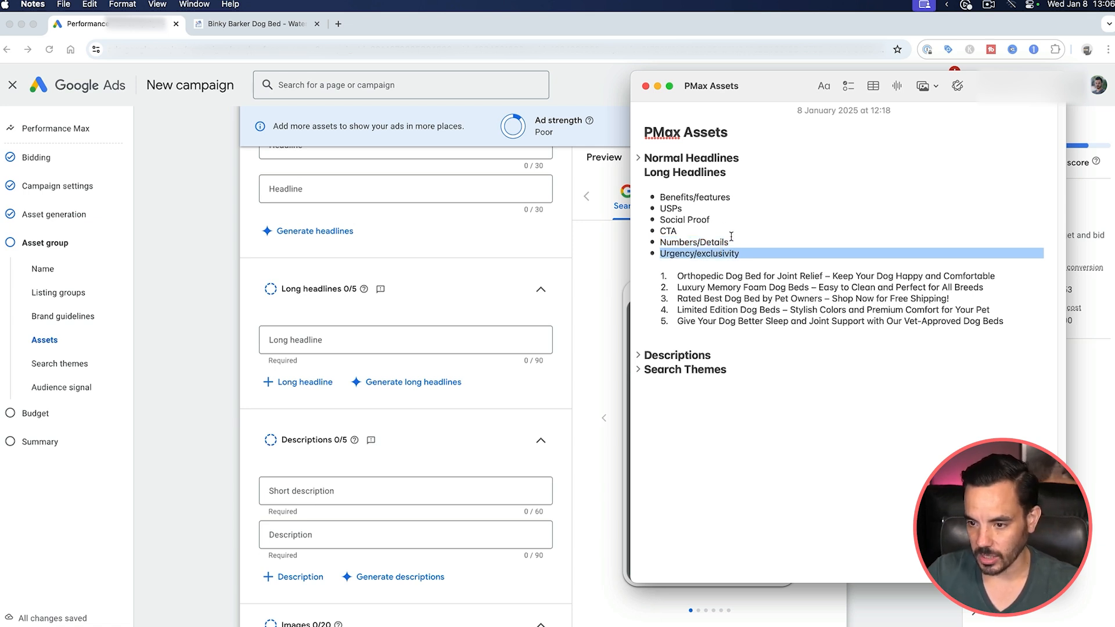
left_click(694, 285)
left_click_drag(678, 276, 1013, 321)
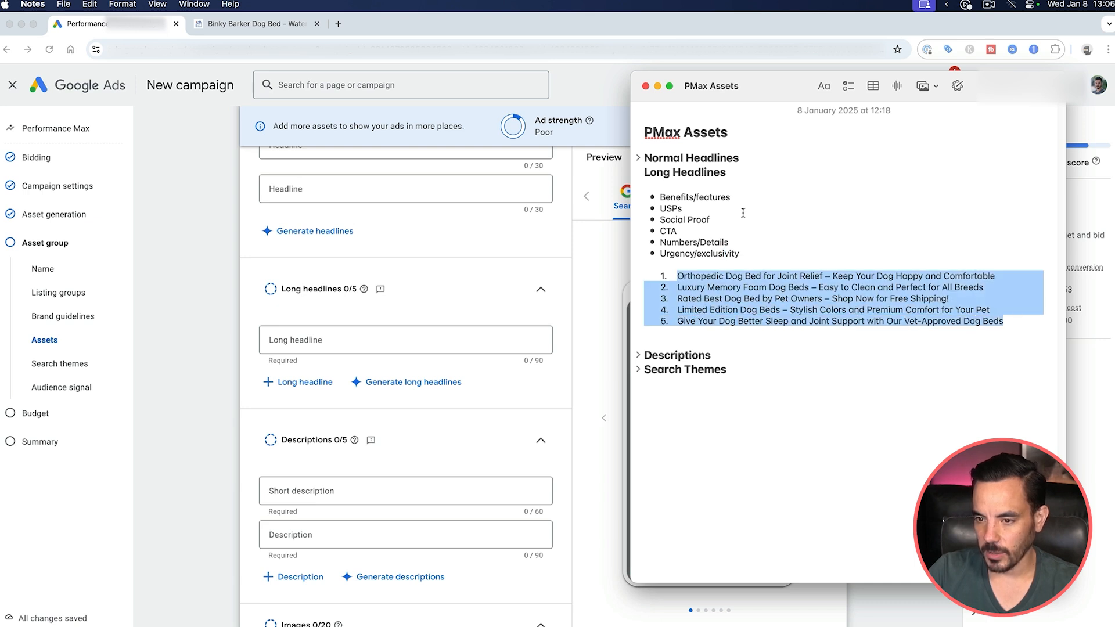
Expand the Descriptions section of the PMax Assets note and return to the headline fields in Google Ads.
left_click(640, 355)
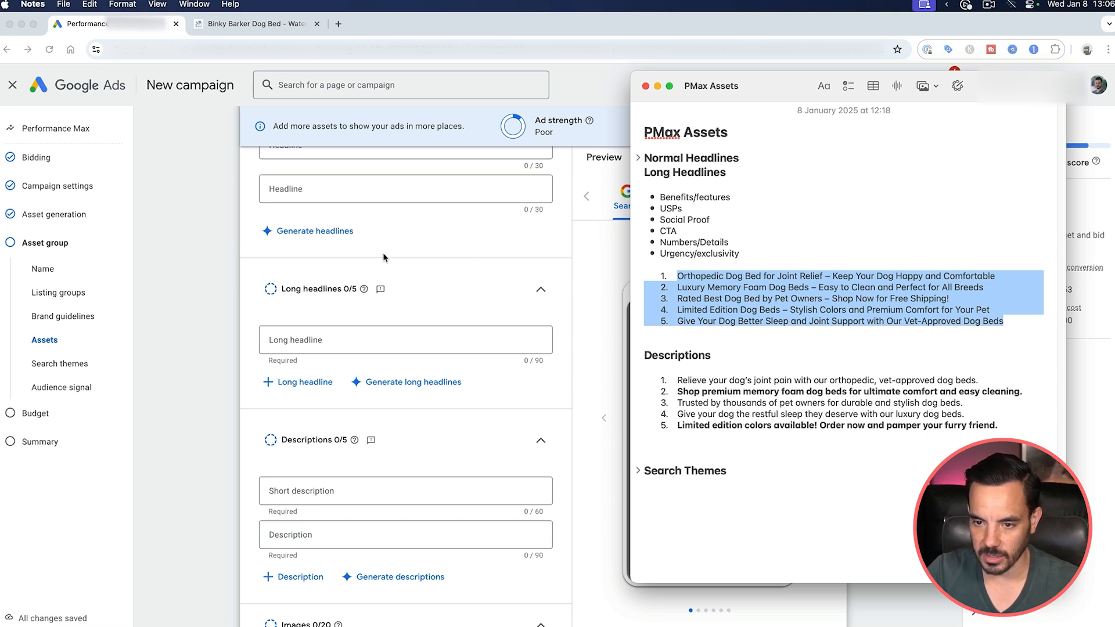
left_click(195, 249)
scroll(381, 298, "up", 10)
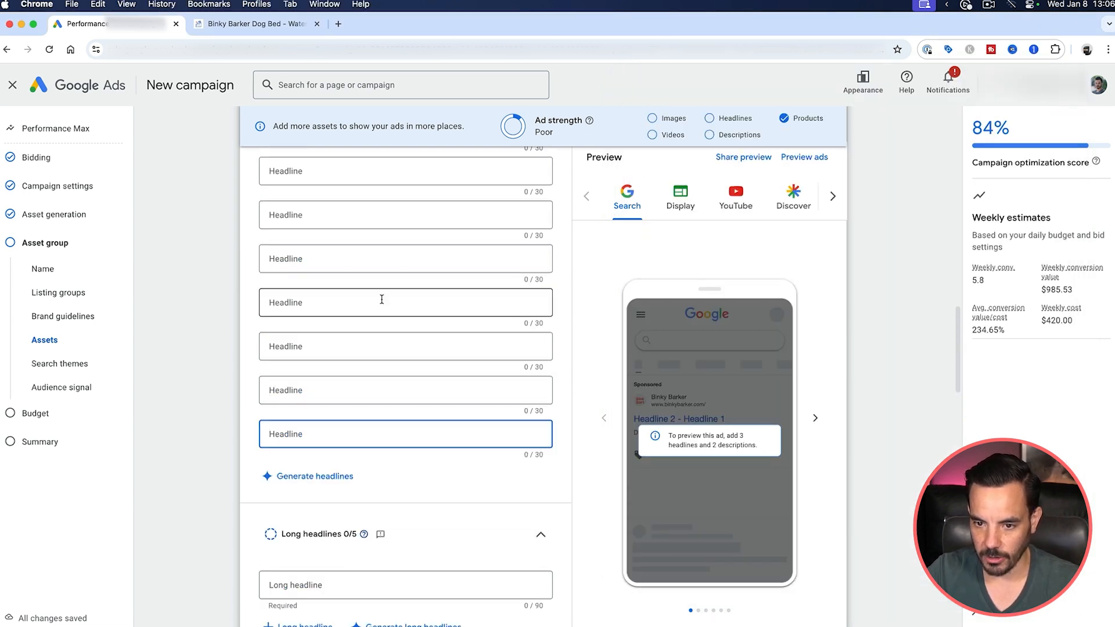
Review the filled-in headlines, long headlines and descriptions of the asset group.
scroll(383, 304, "down", 3)
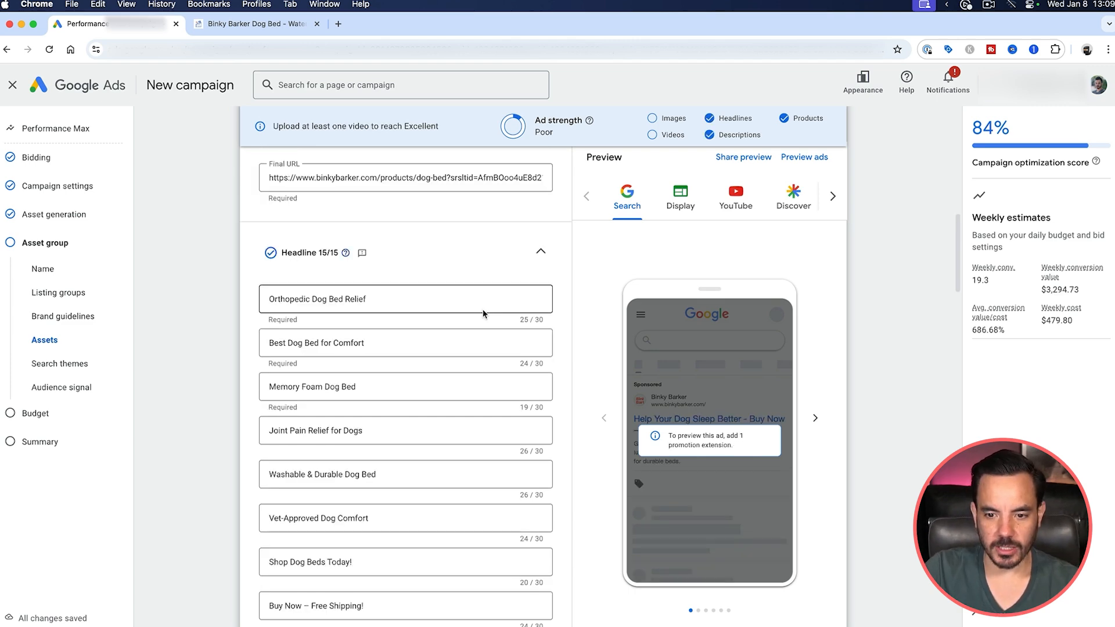
scroll(484, 312, "down", 5)
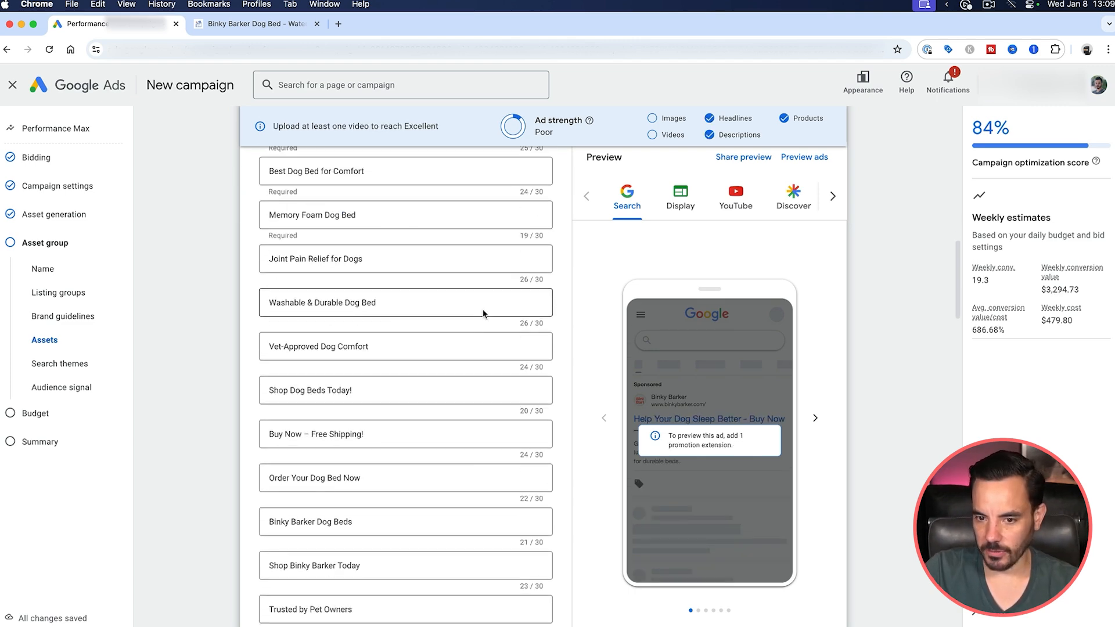
scroll(483, 315, "down", 10)
scroll(482, 314, "down", 10)
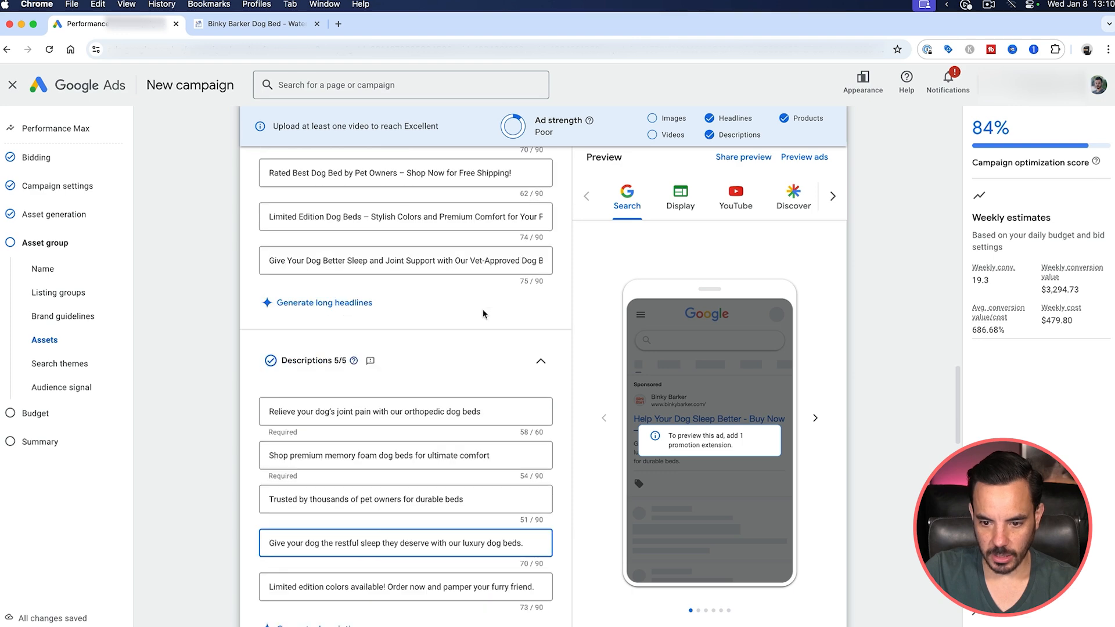
Start adding images to the assets, selecting the first generated dog bed image and the third image under recent assets.
scroll(482, 314, "down", 1)
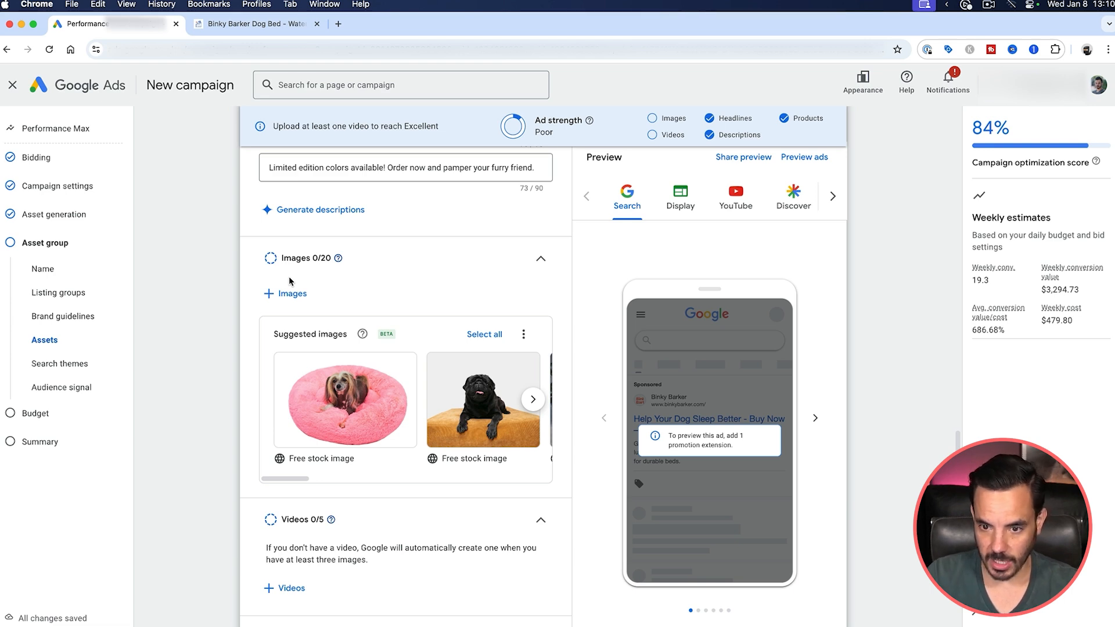
left_click(285, 293)
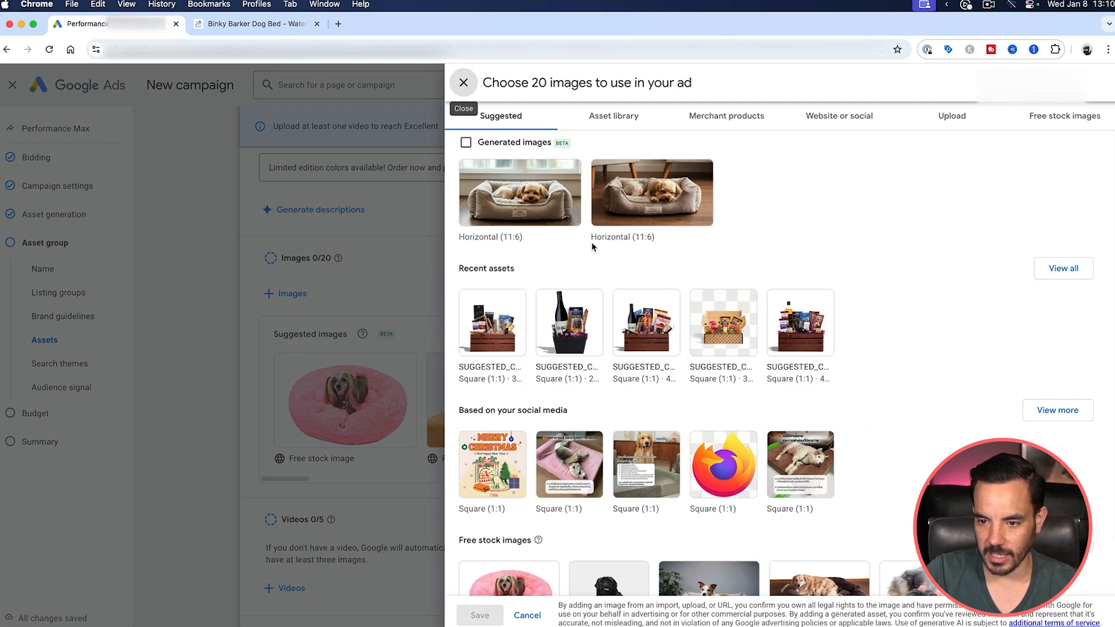
mouse_move(488, 192)
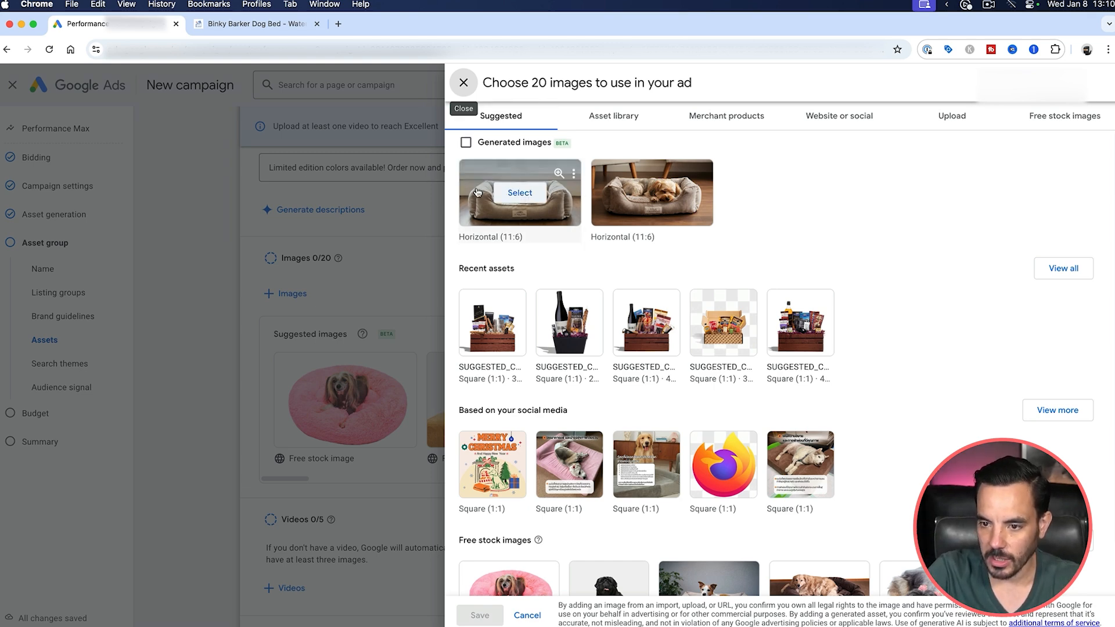
left_click(520, 192)
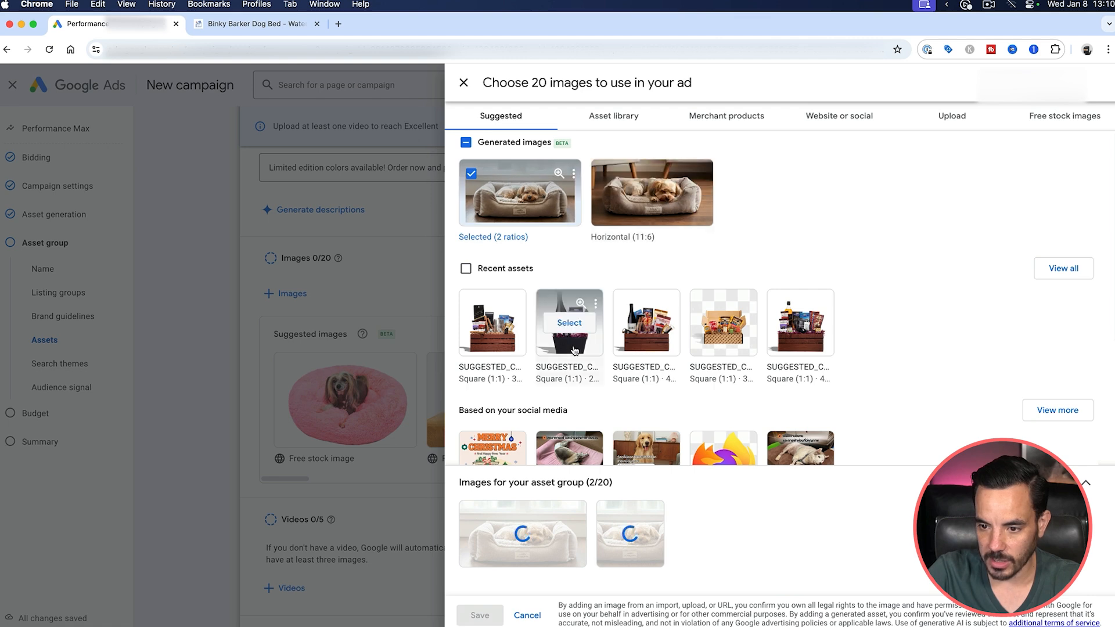
left_click(645, 322)
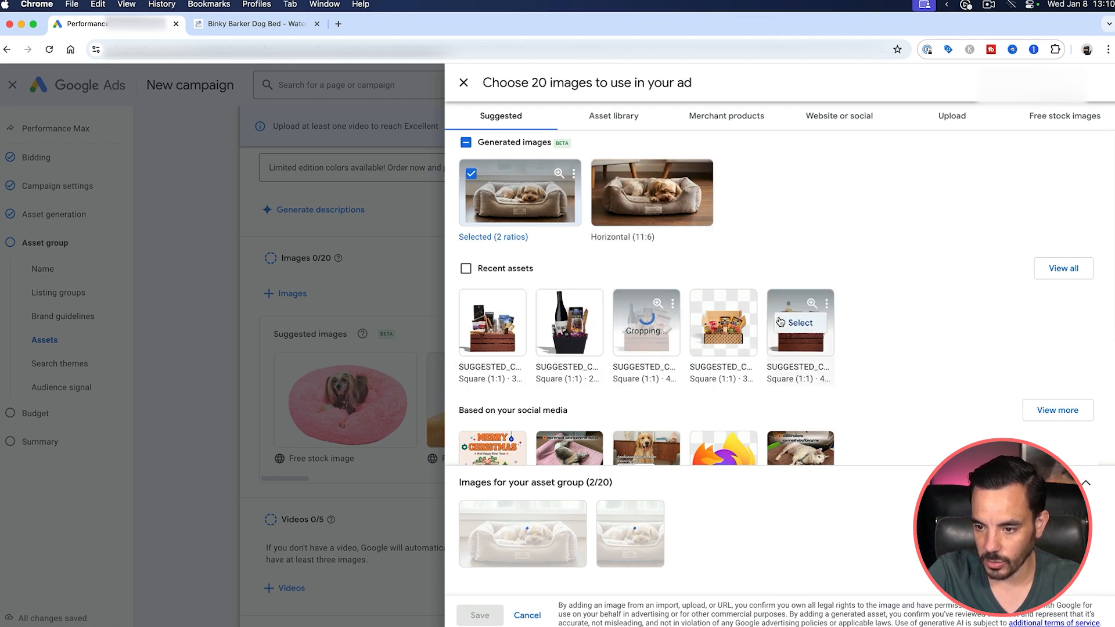
Select the second, third and fifth images based on social media, the ones showing pets, for the asset group.
scroll(804, 338, "down", 2)
scroll(805, 338, "down", 1)
left_click(800, 342)
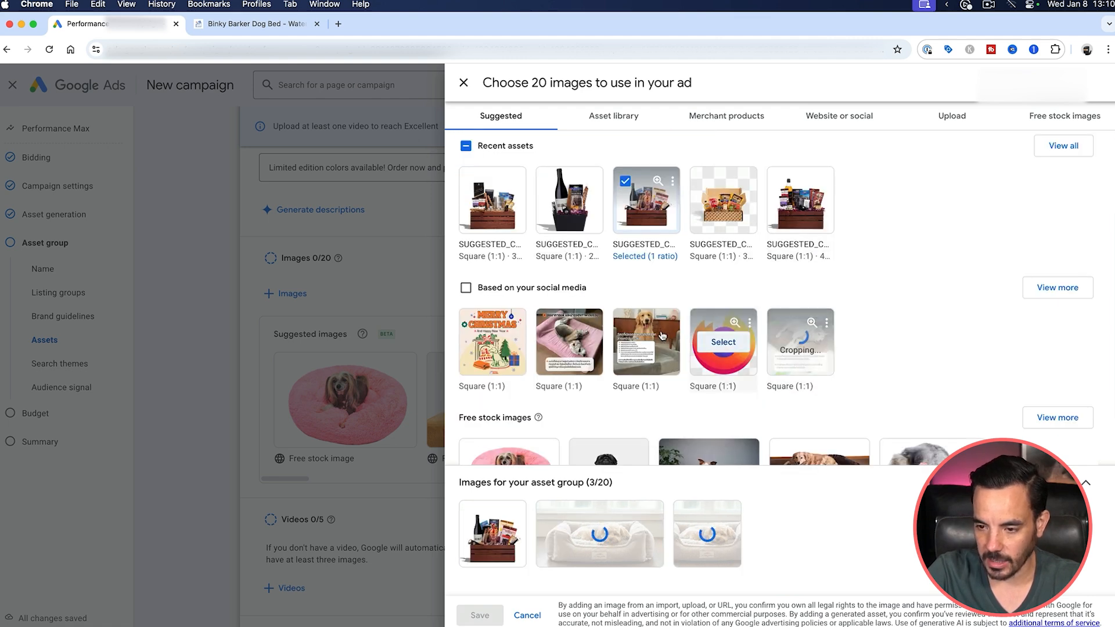
left_click(639, 344)
left_click(569, 343)
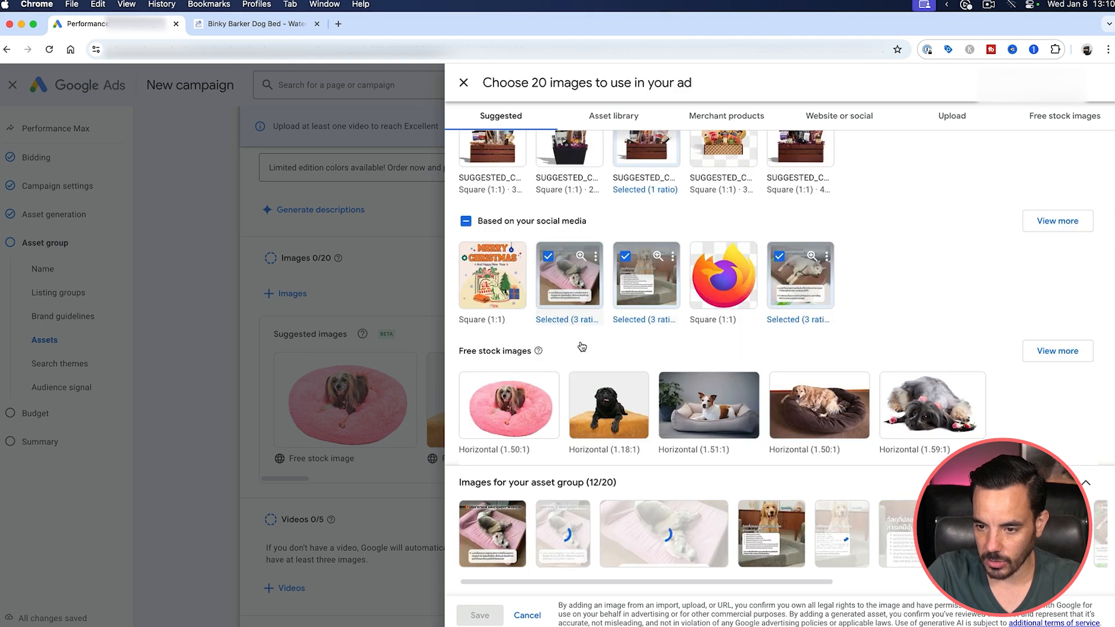
Select the last three free stock dog images to reach the 20-image limit and save the image selection.
scroll(580, 347, "down", 1)
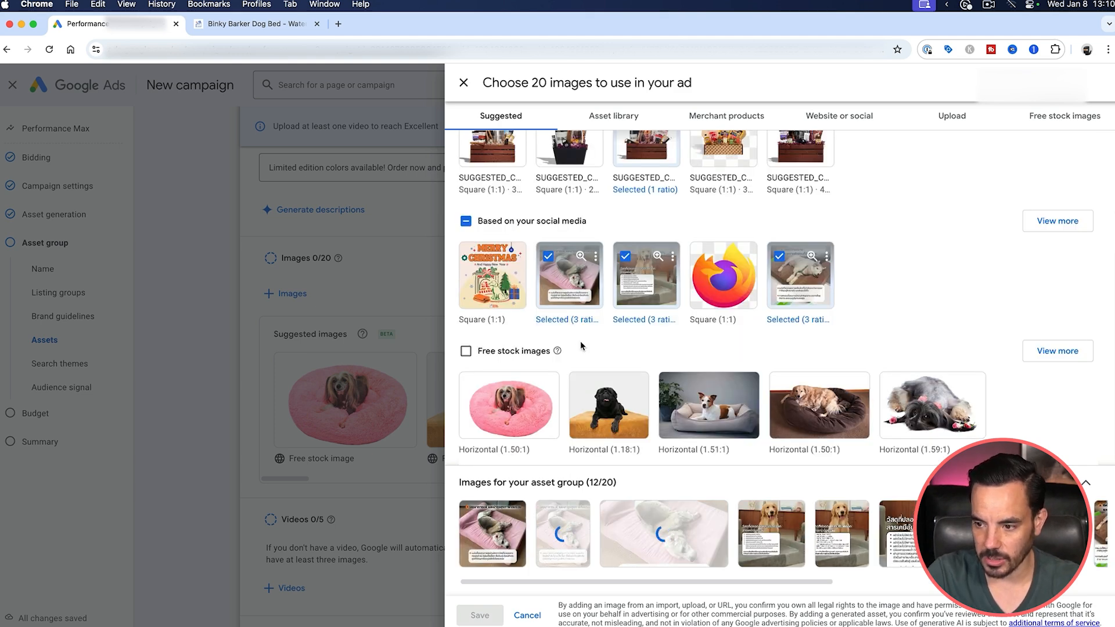
left_click(929, 405)
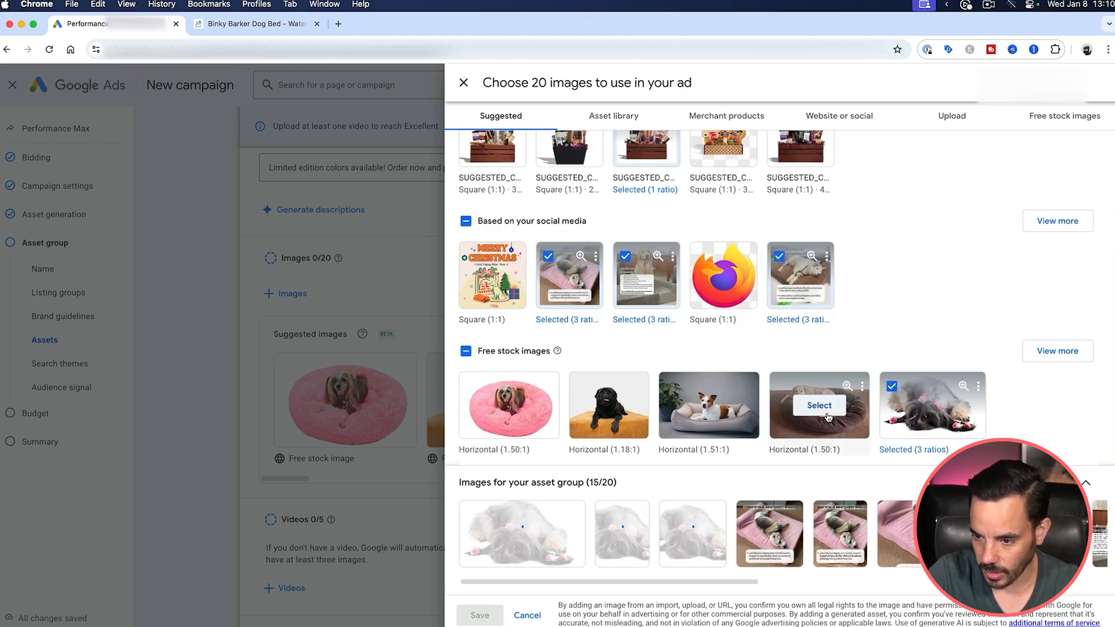
left_click(819, 405)
left_click(702, 414)
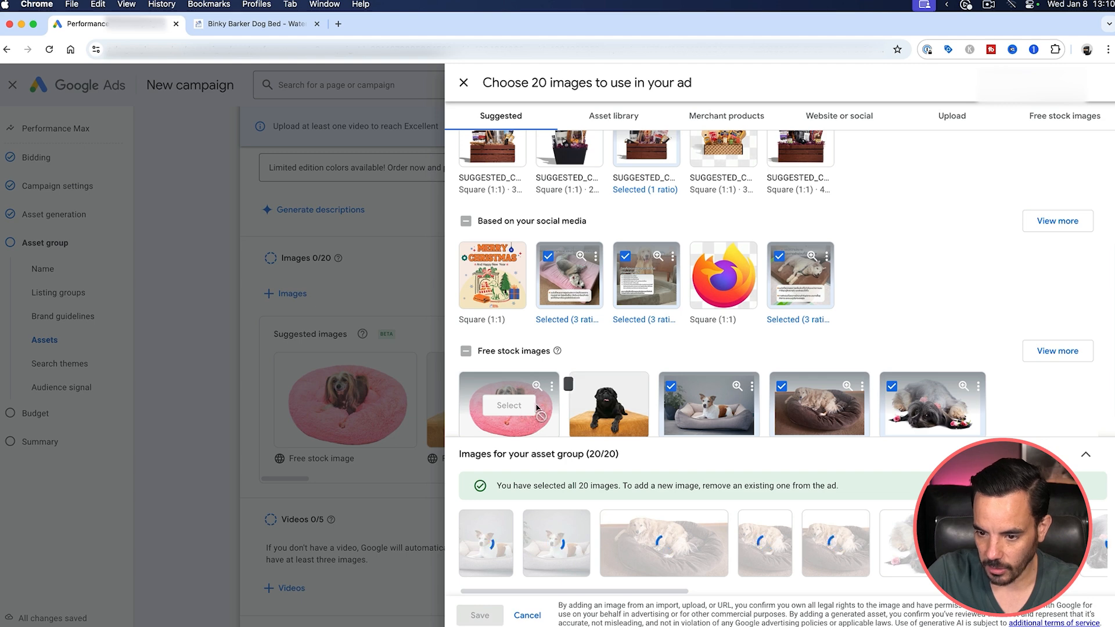
scroll(697, 308, "down", 1)
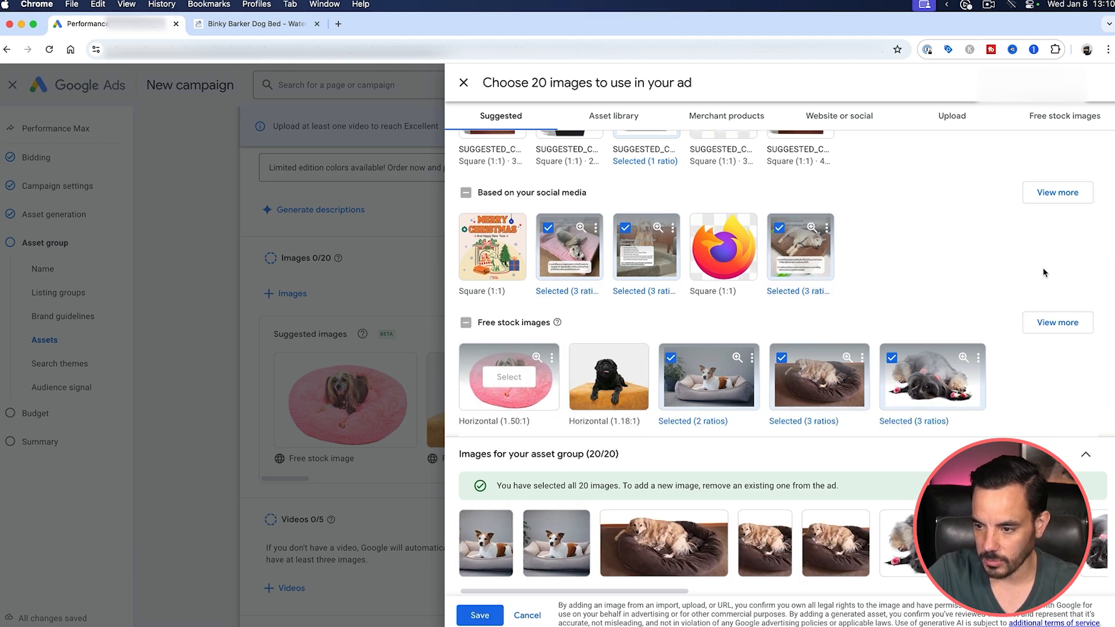
left_click(480, 615)
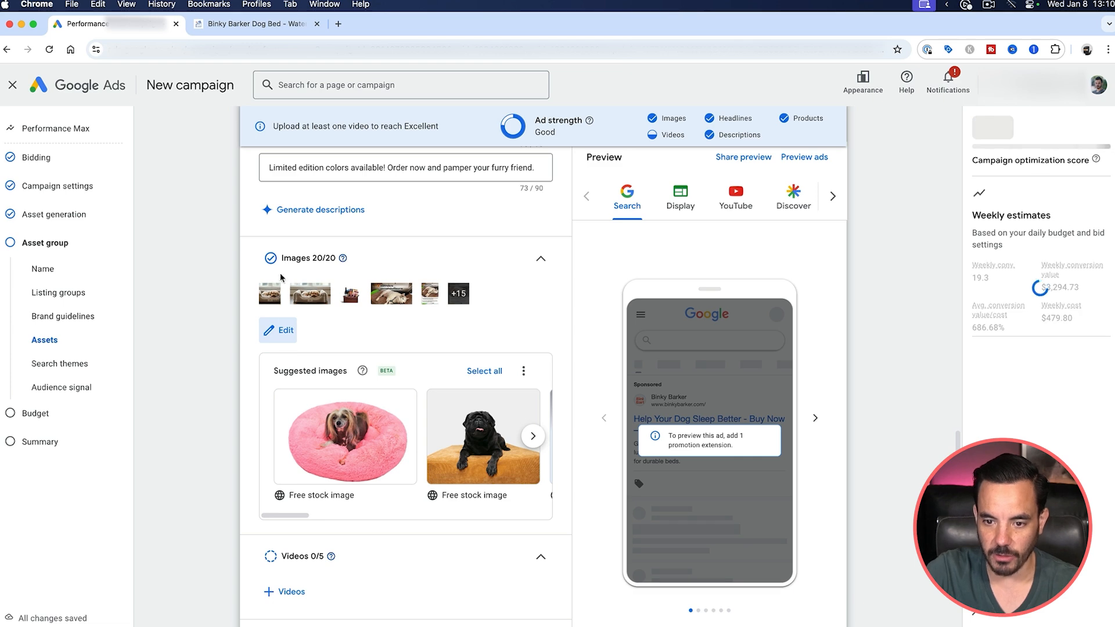
Add the two videos from the asset library to the asset group and save the video selection.
left_click(483, 262)
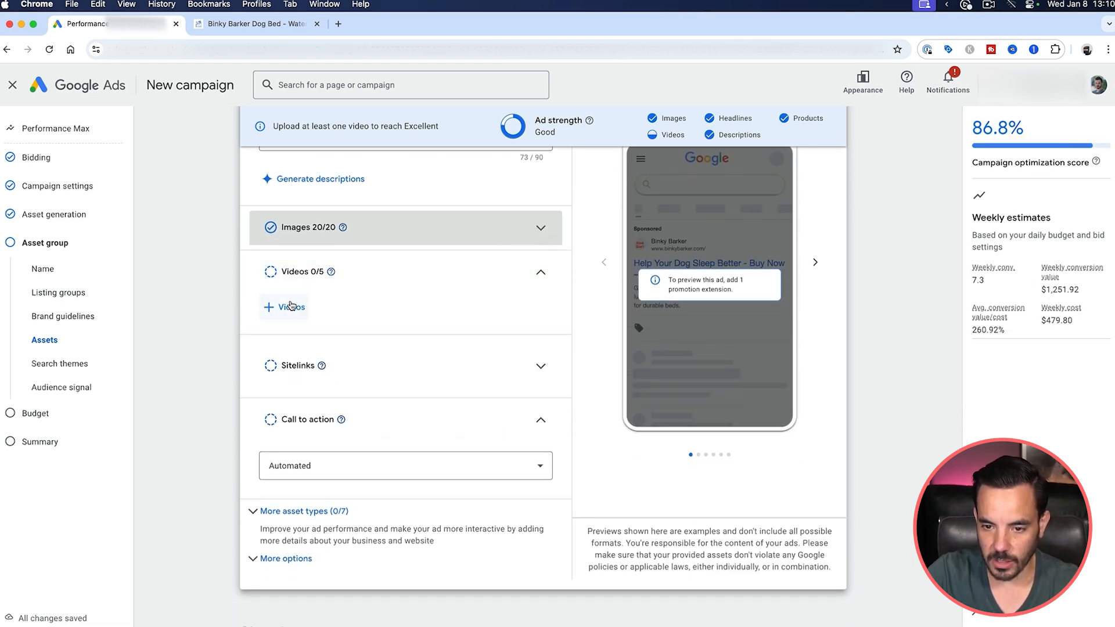
left_click(292, 308)
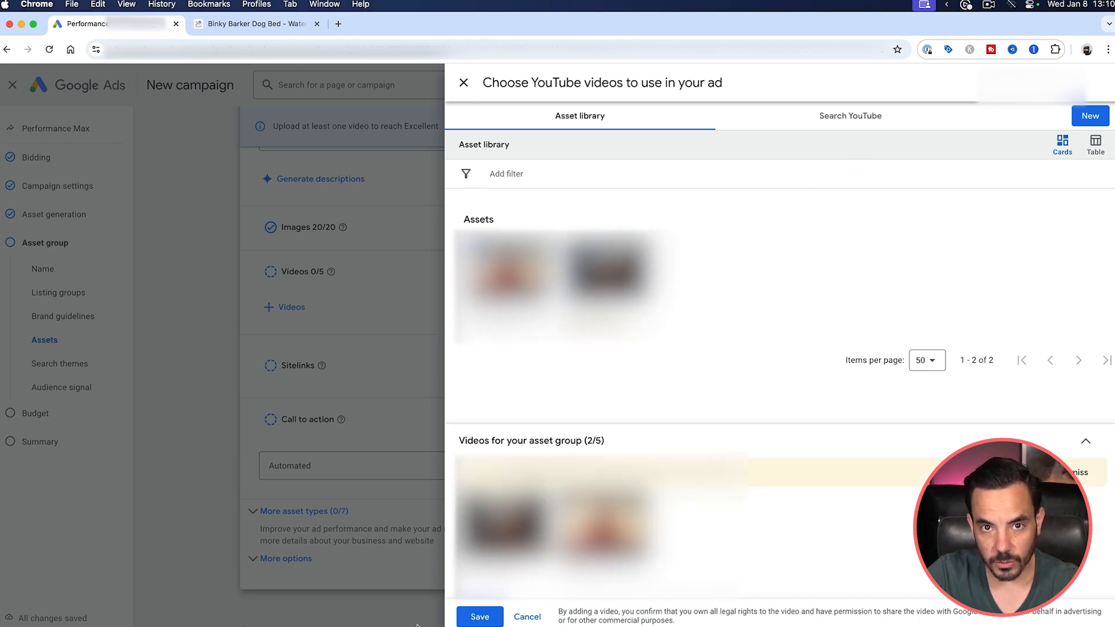
left_click(465, 618)
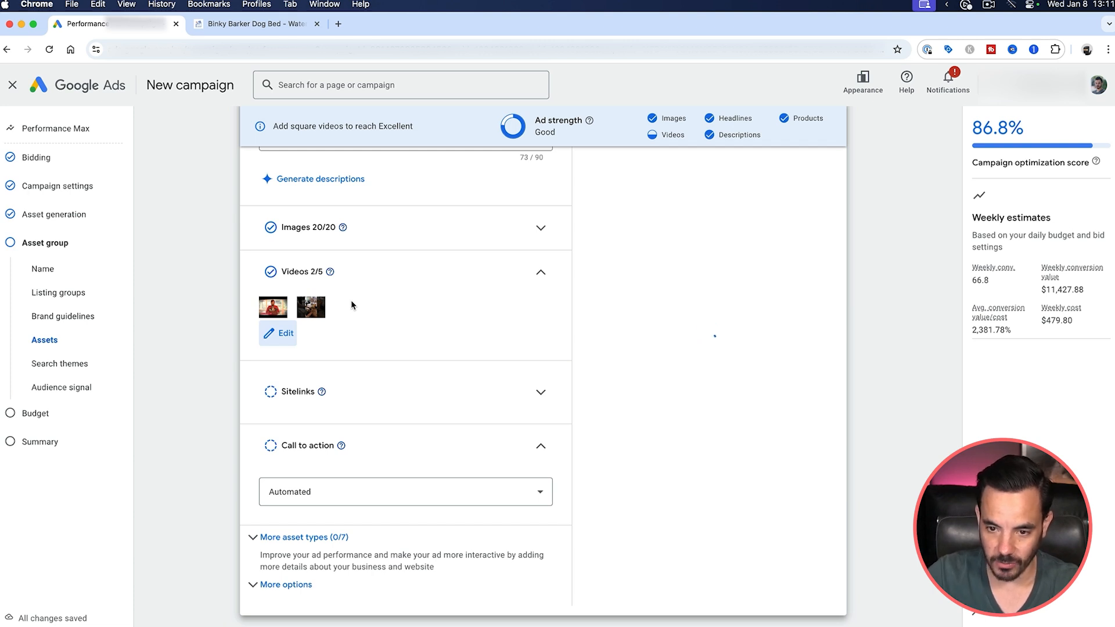
left_click(436, 274)
Review the Sitelinks section with its account-level sitelinks and the Call to action section, collapsing both.
scroll(448, 277, "down", 1)
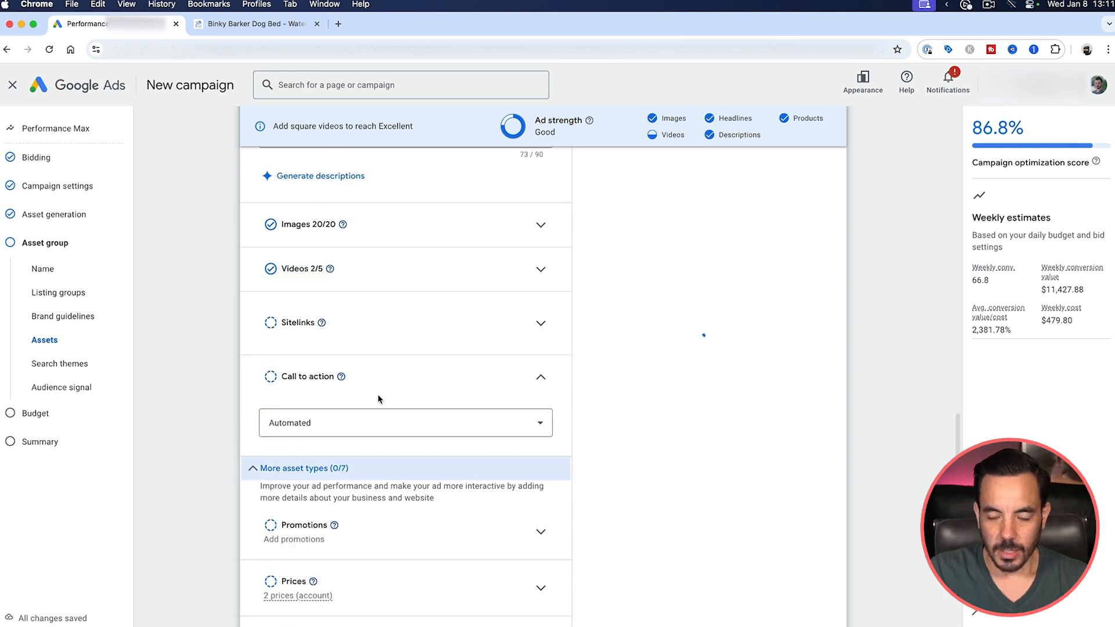
scroll(294, 332, "down", 1)
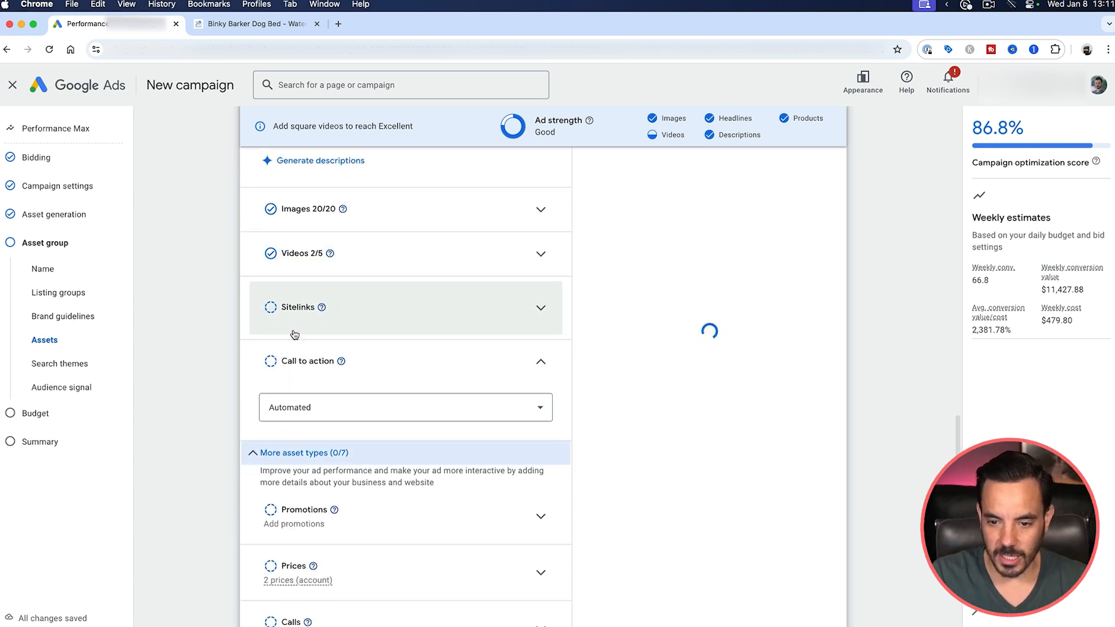
scroll(294, 334, "down", 2)
scroll(293, 329, "up", 2)
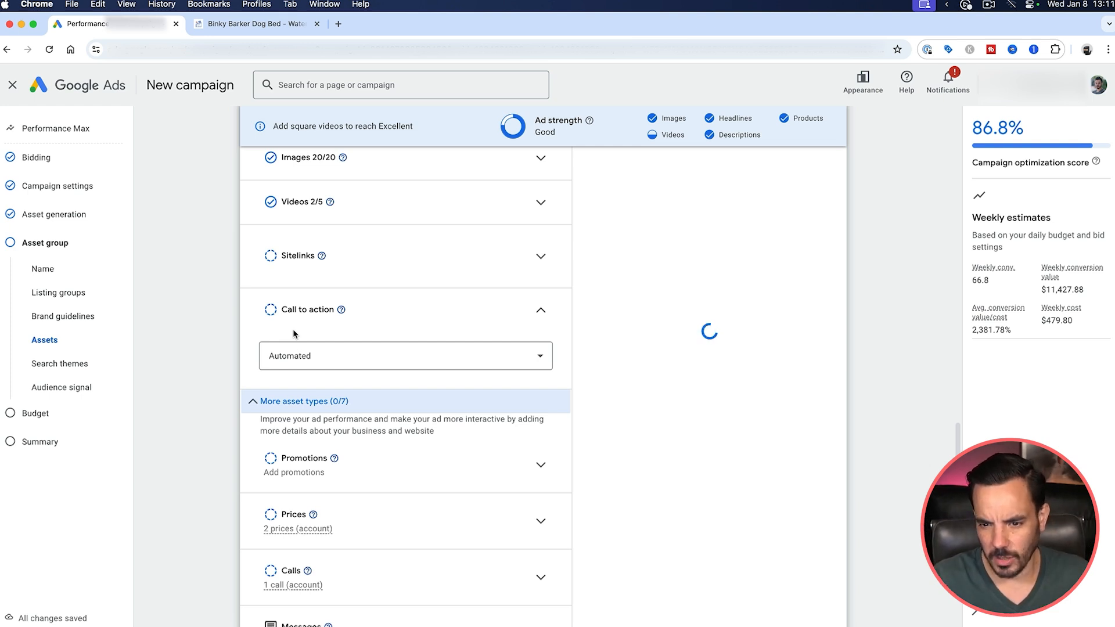
left_click(446, 258)
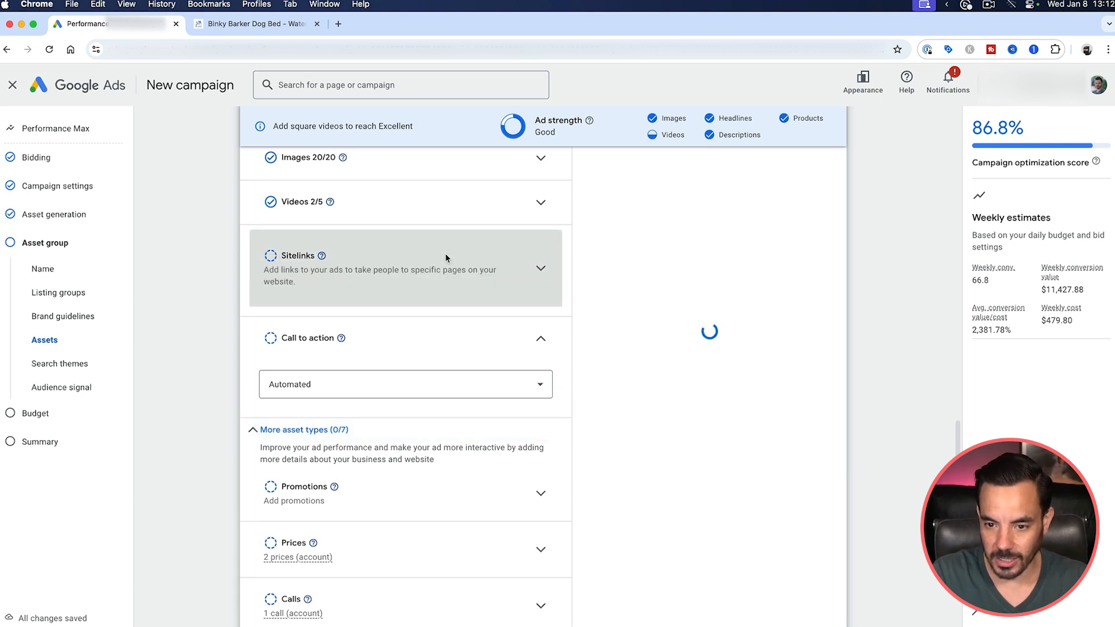
scroll(446, 259, "down", 1)
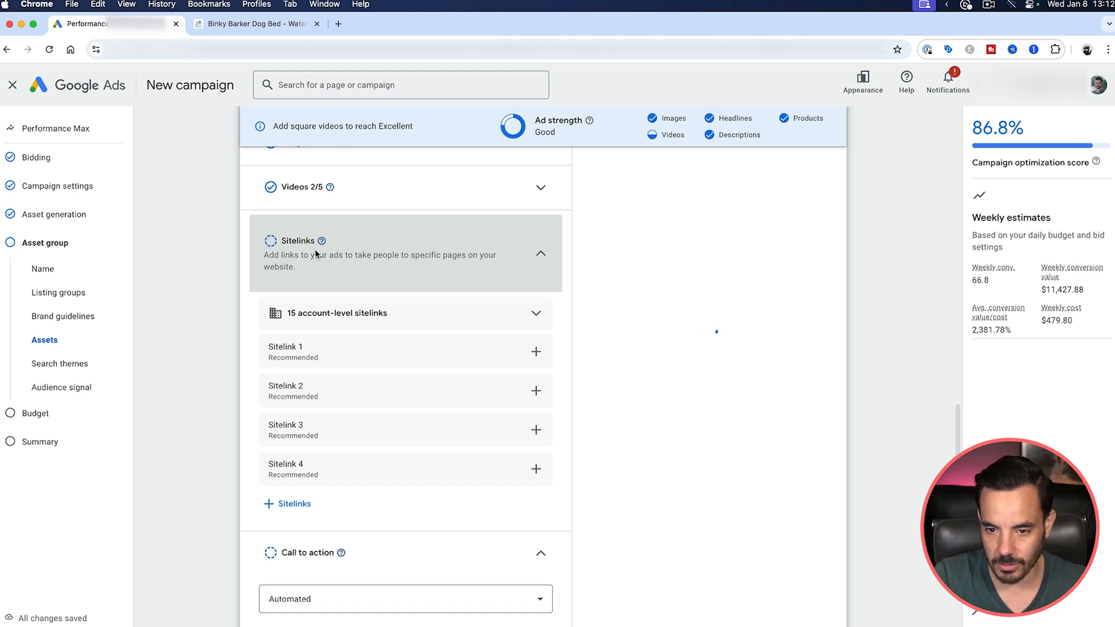
left_click(372, 256)
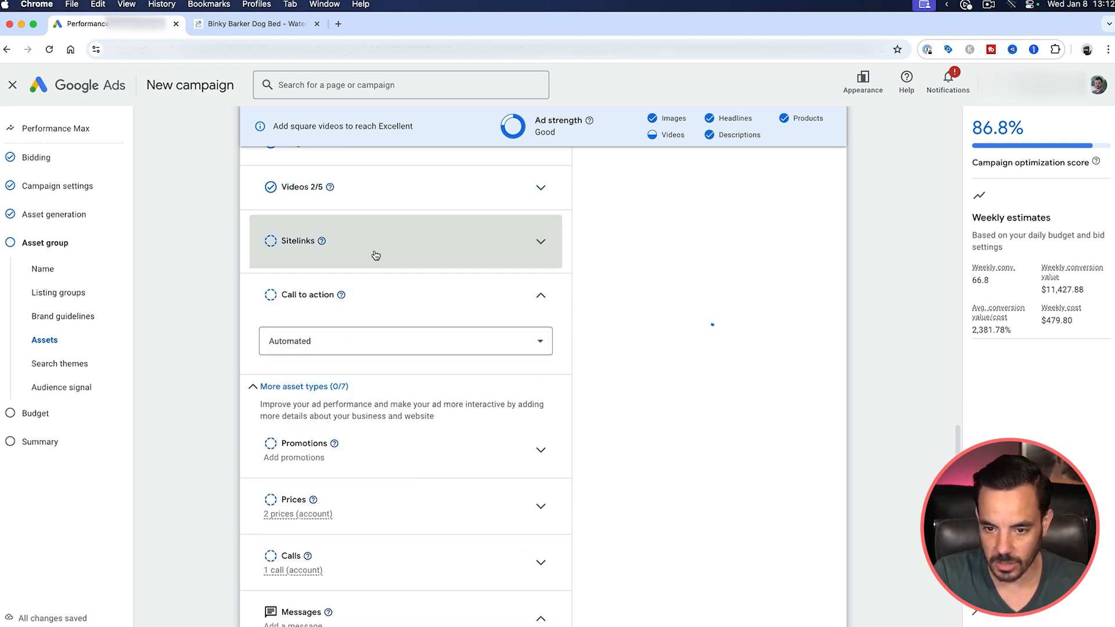
scroll(374, 253, "down", 1)
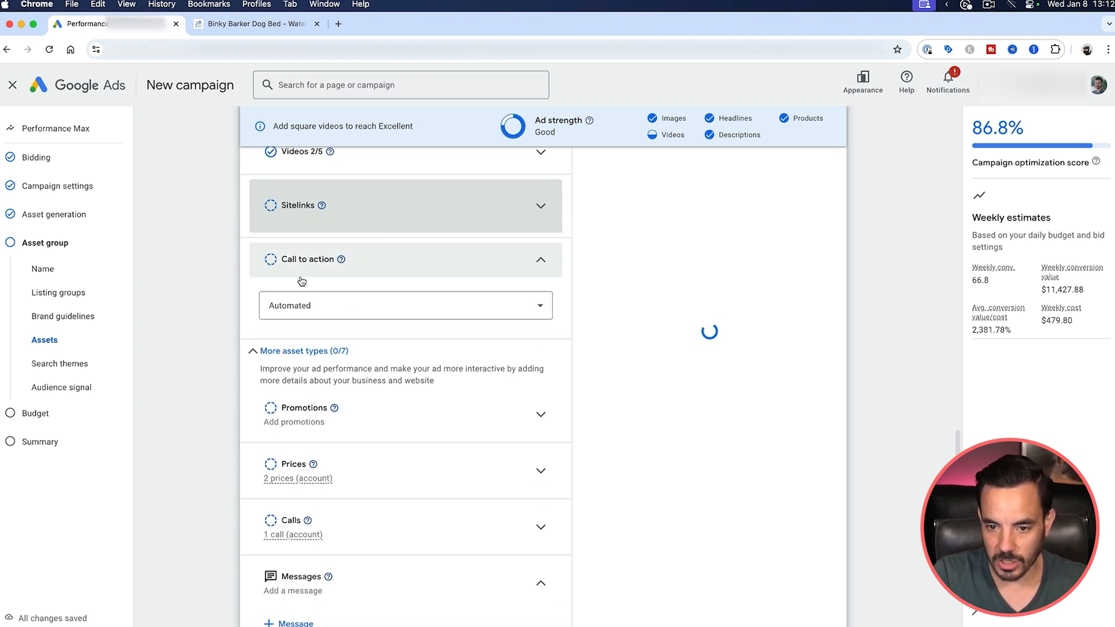
left_click(421, 266)
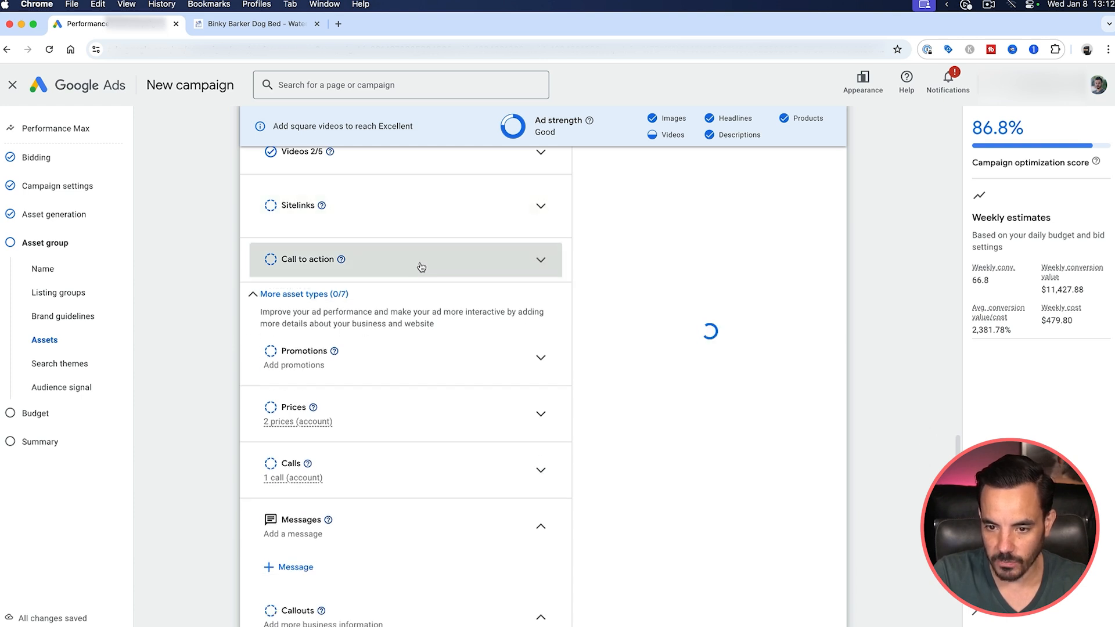
Expand Promotions under the additional asset types and review the options for promotions and prices.
scroll(266, 292, "down", 2)
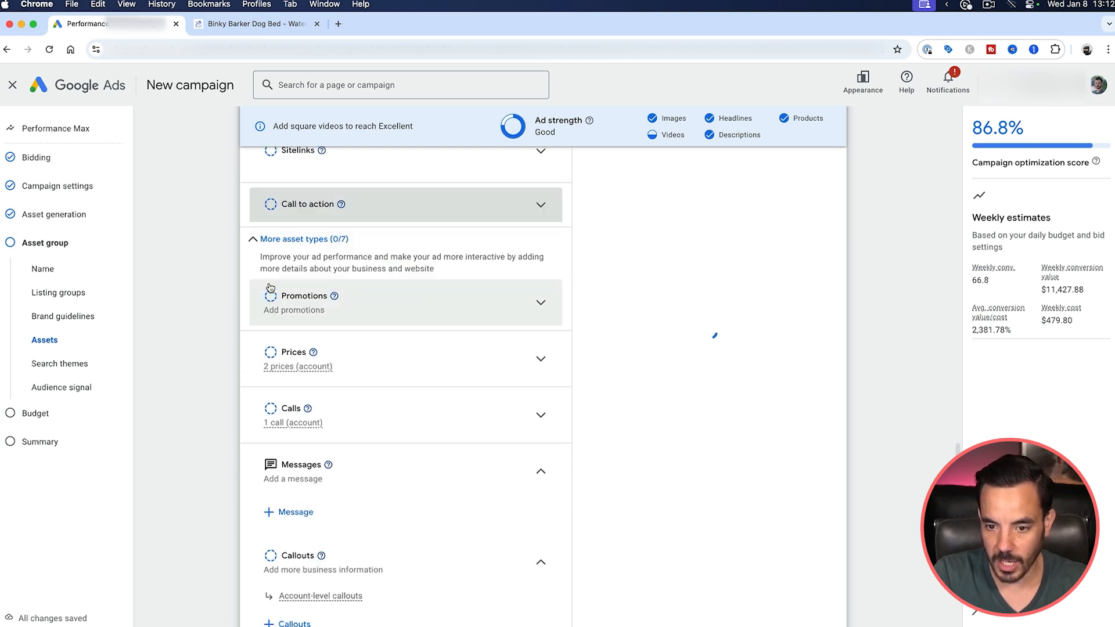
left_click(386, 313)
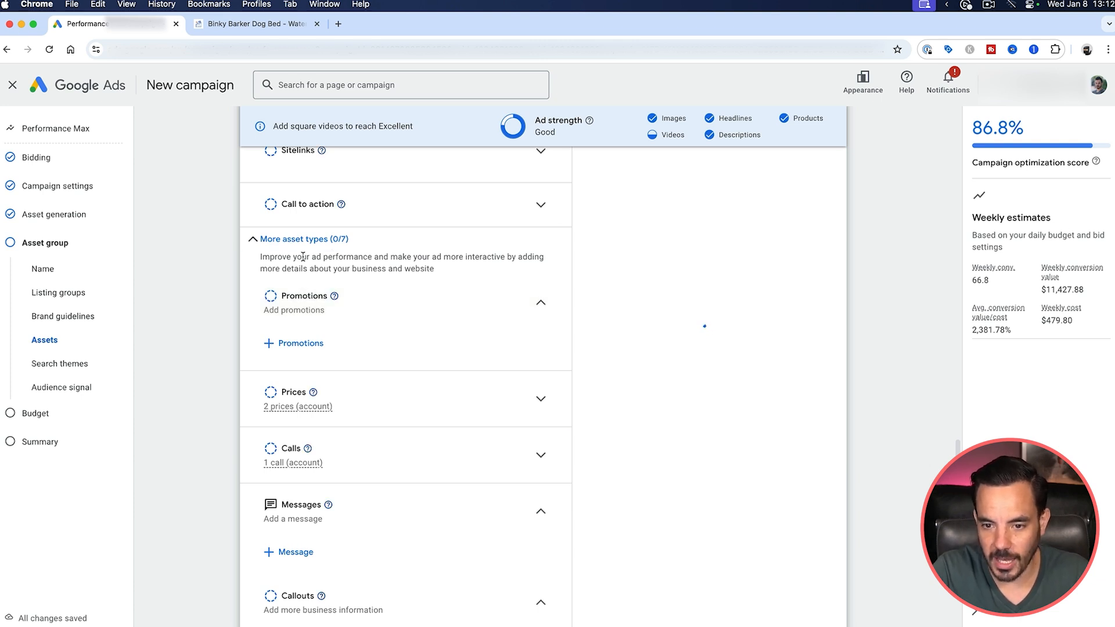
scroll(281, 383, "down", 1)
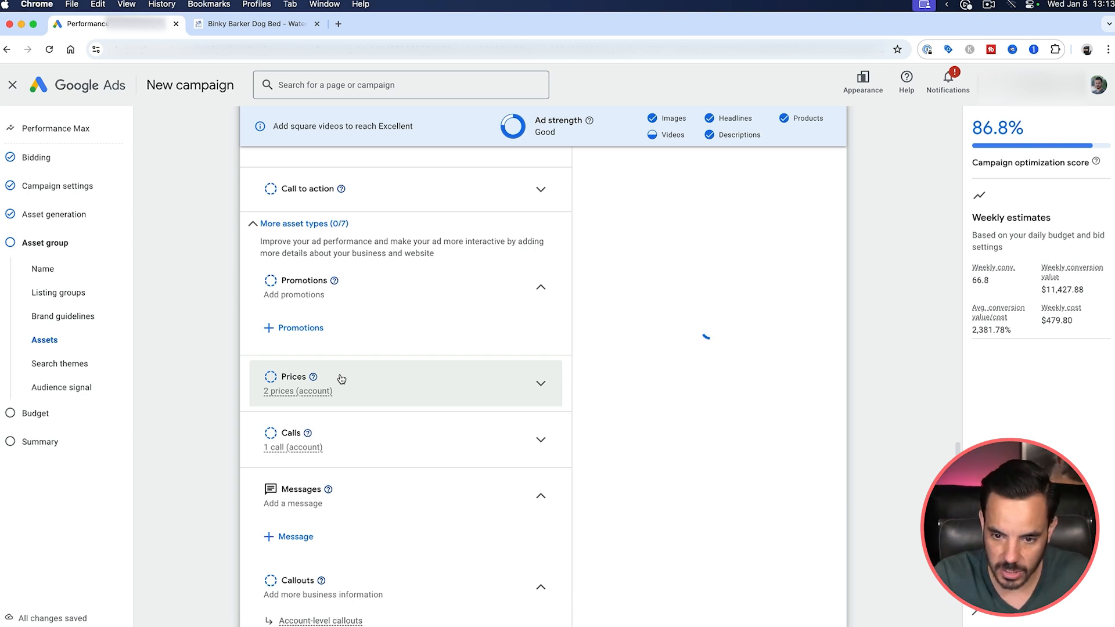
scroll(341, 379, "up", 4)
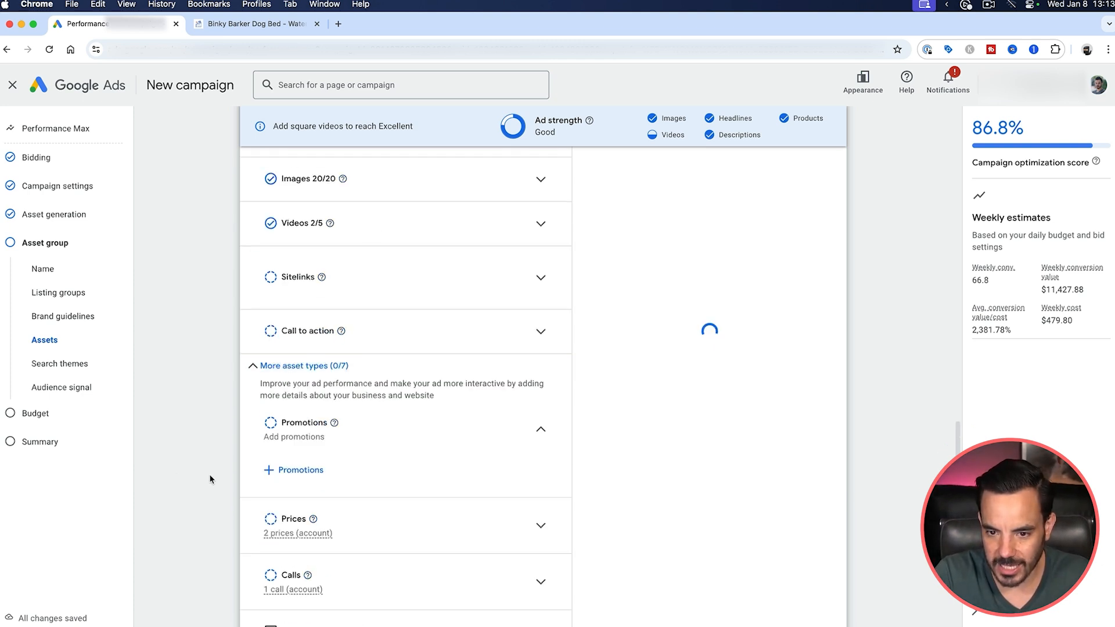
scroll(286, 390, "down", 3)
scroll(289, 388, "down", 1)
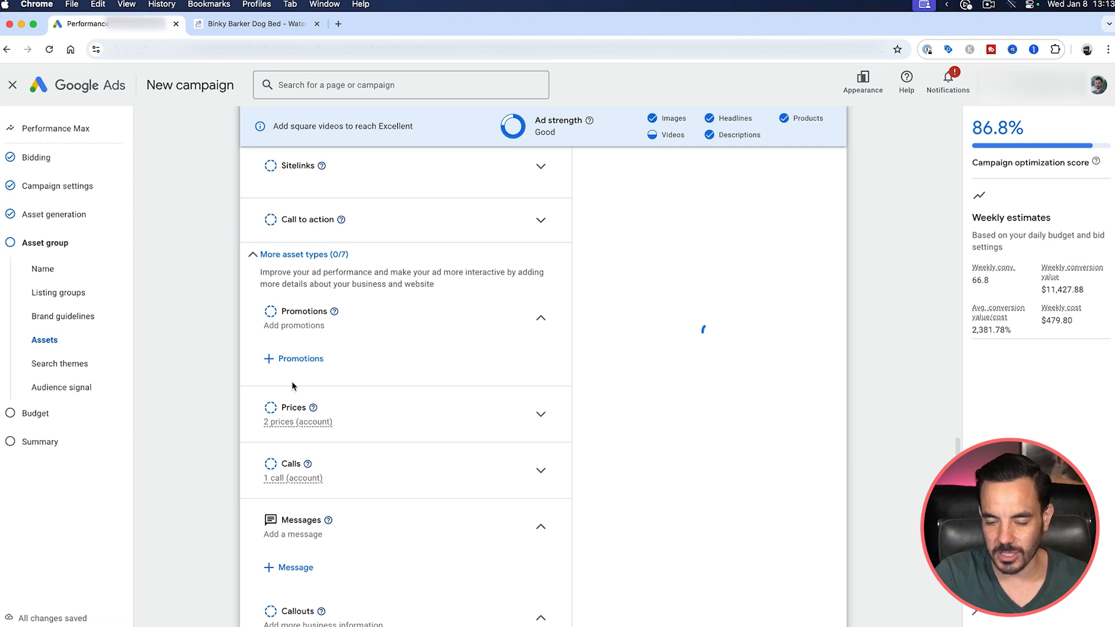
scroll(292, 385, "down", 1)
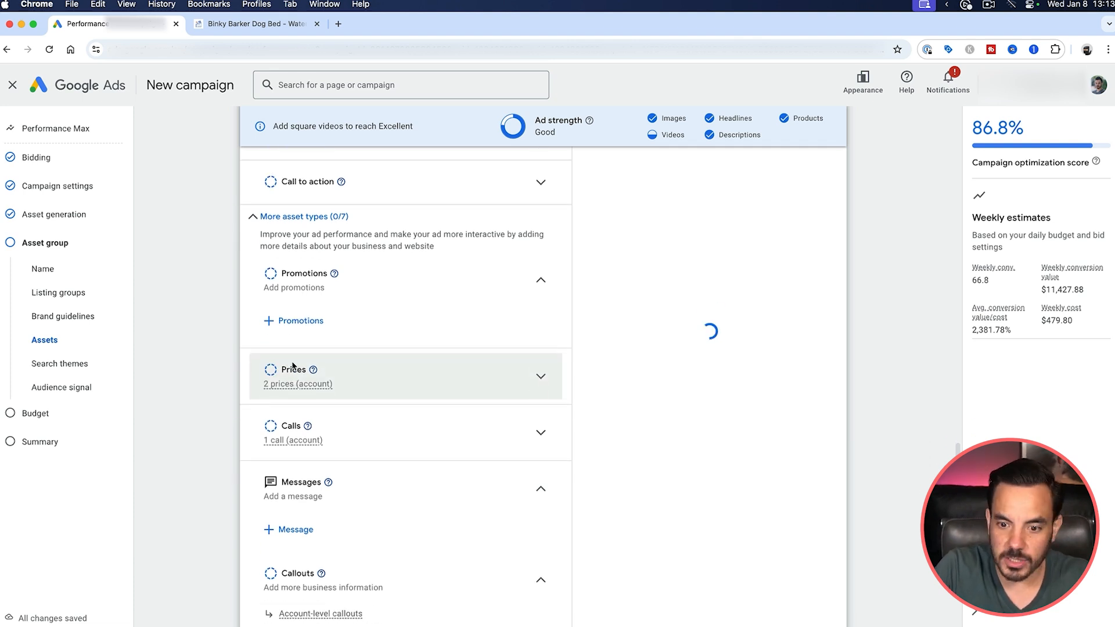
Review the Calls, Messages and Callouts asset types, leaving all three sections collapsed.
scroll(293, 363, "down", 1)
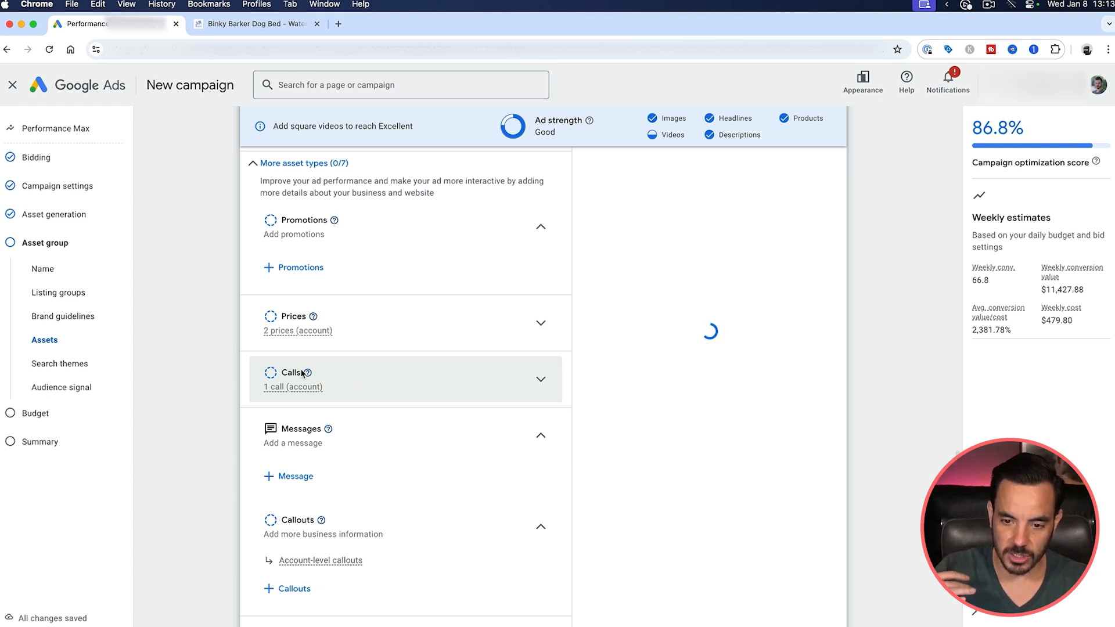
left_click(302, 374)
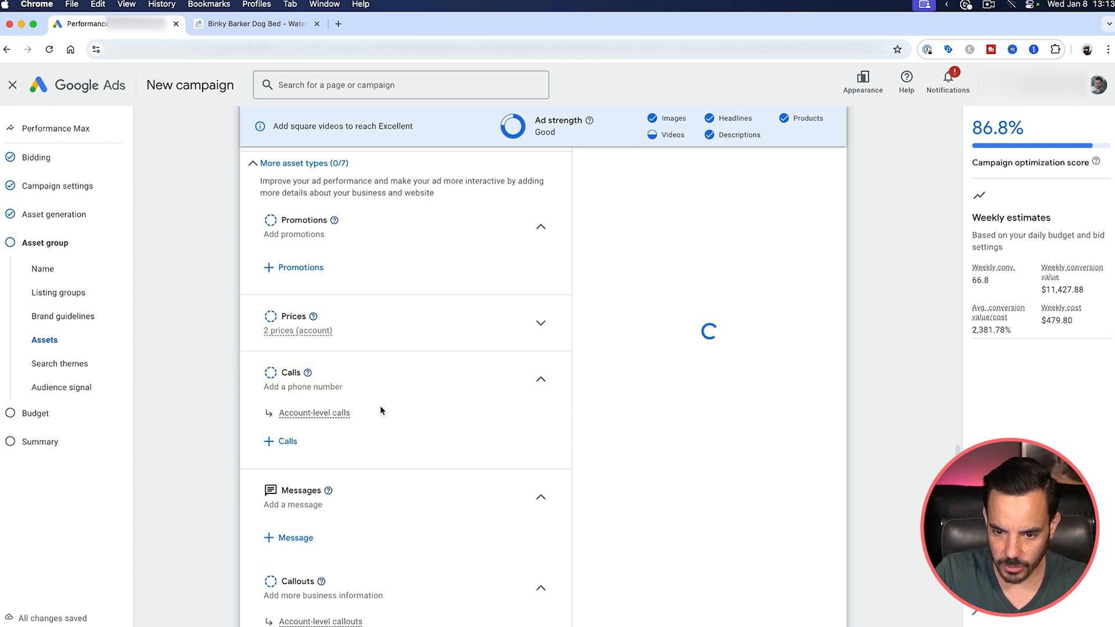
left_click(342, 397)
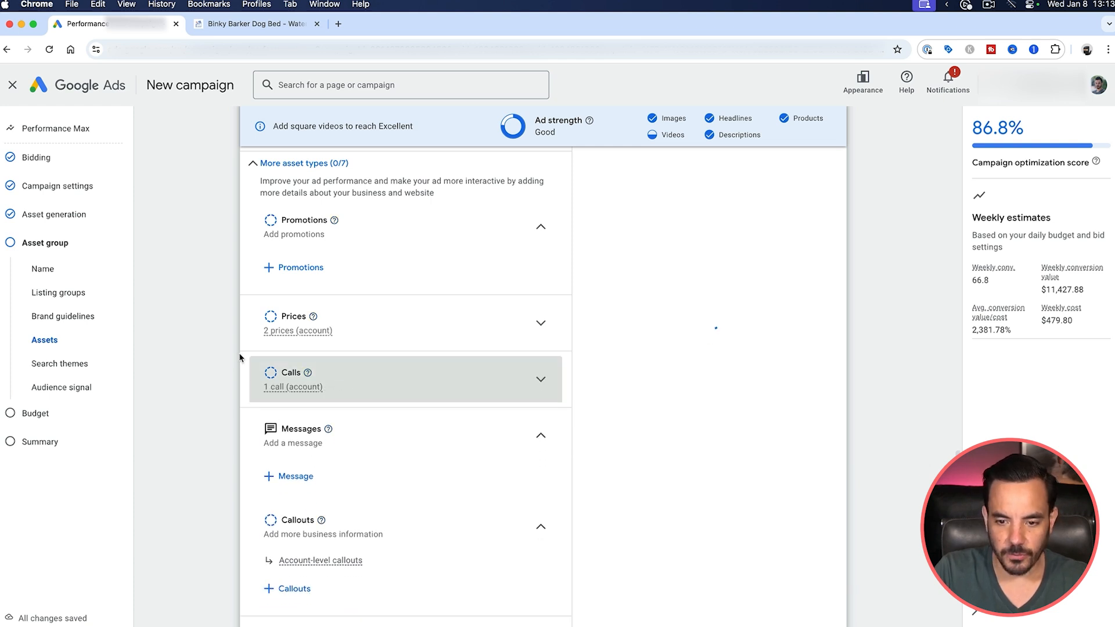
scroll(238, 353, "down", 2)
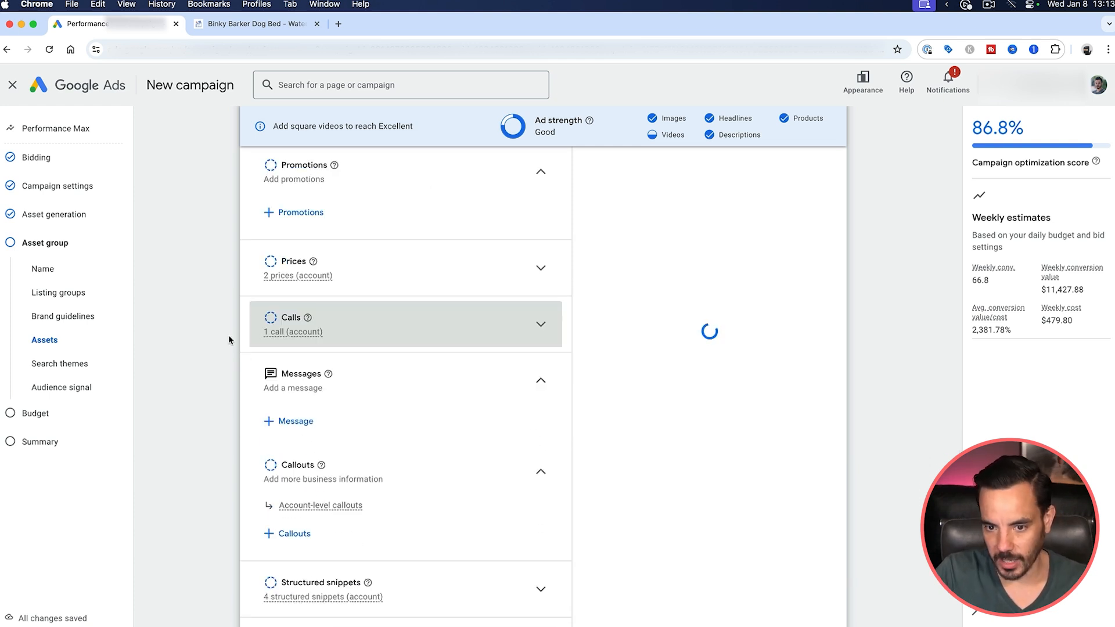
scroll(303, 321, "down", 3)
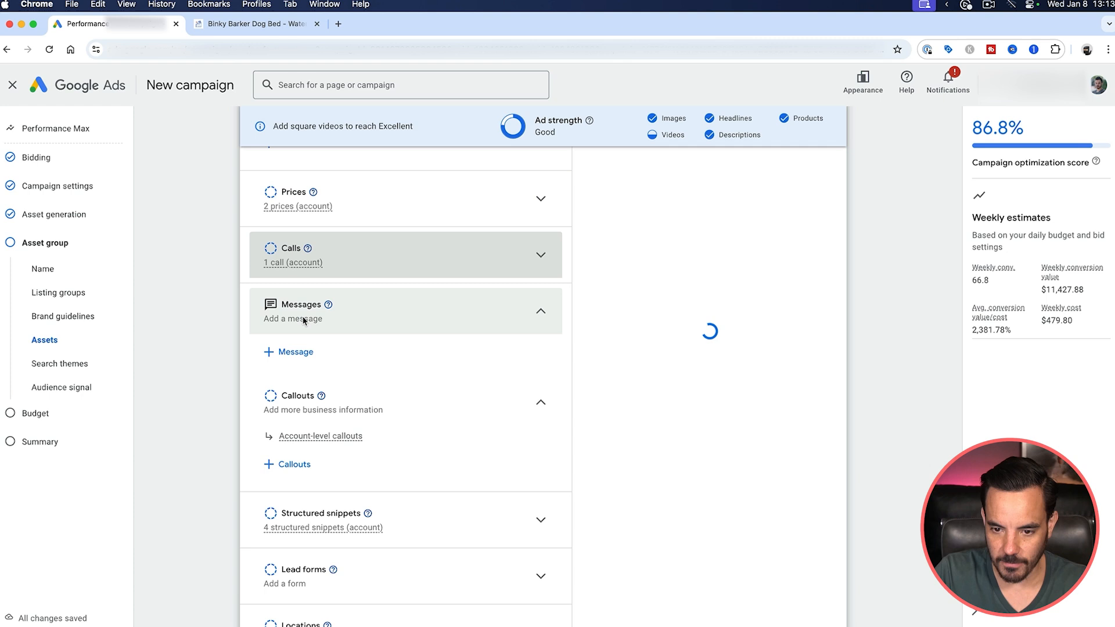
left_click(428, 309)
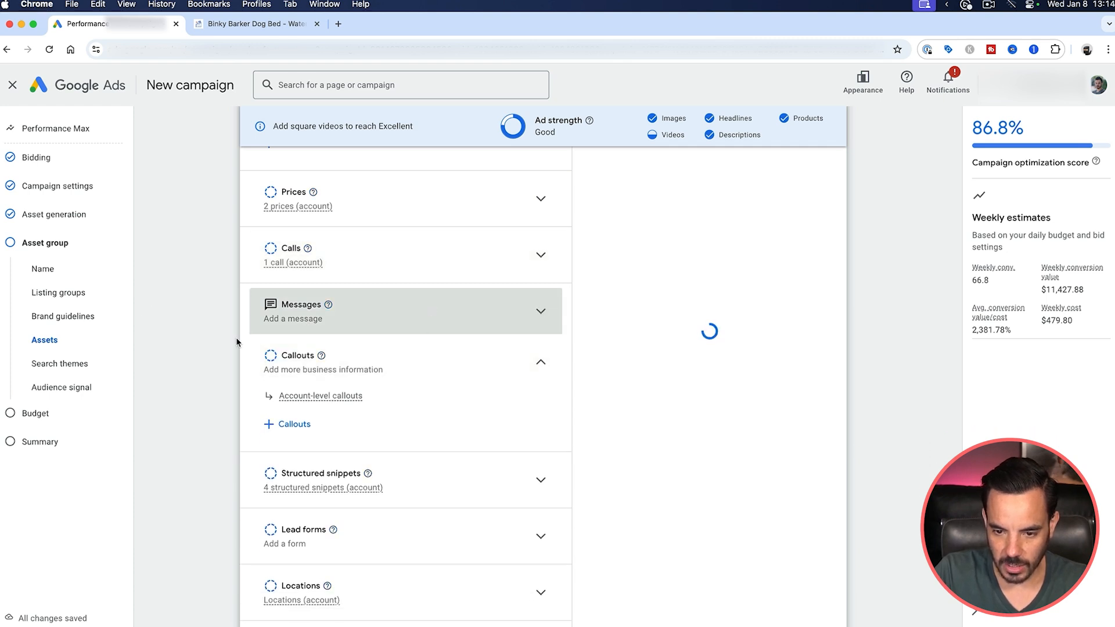
scroll(239, 343, "down", 1)
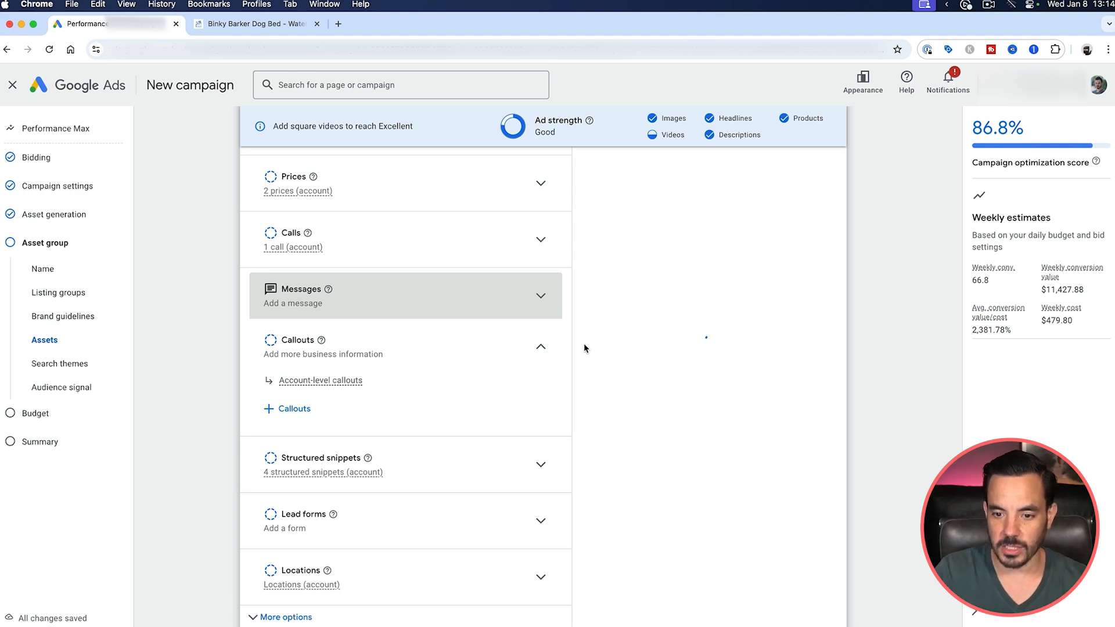
left_click(421, 357)
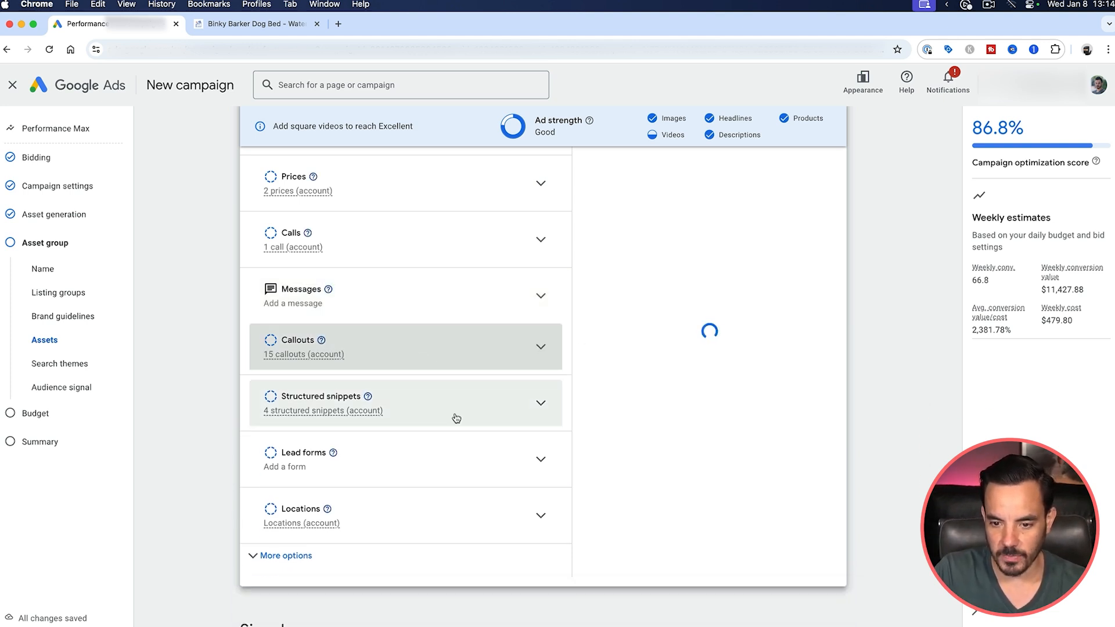
Start creating a new structured snippet for the campaign instead of choosing one from the asset library.
scroll(453, 421, "down", 5)
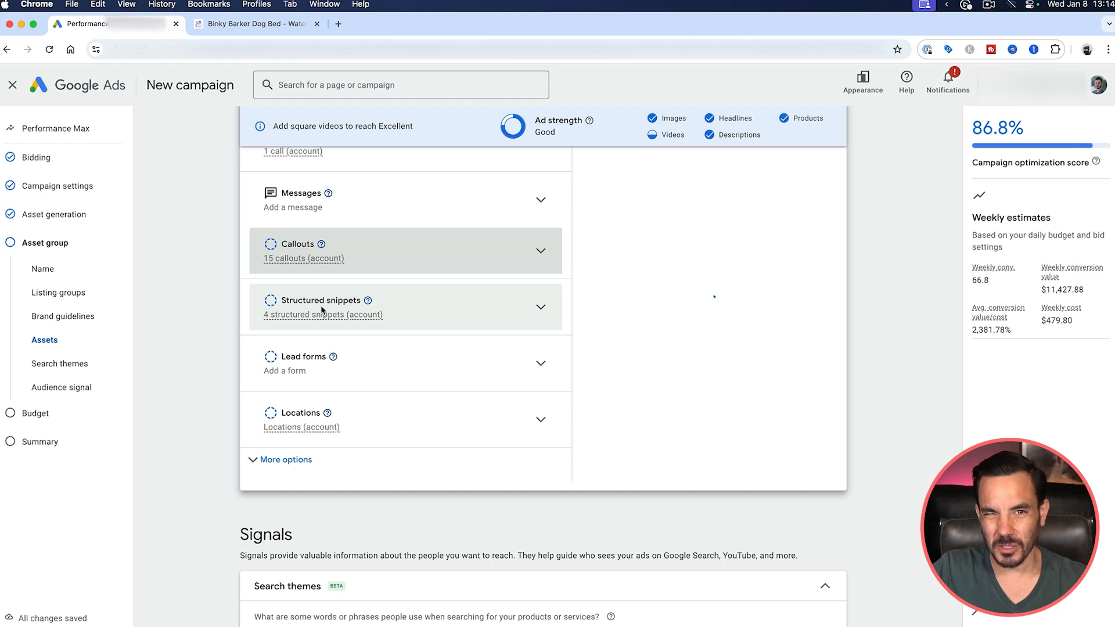
left_click(448, 310)
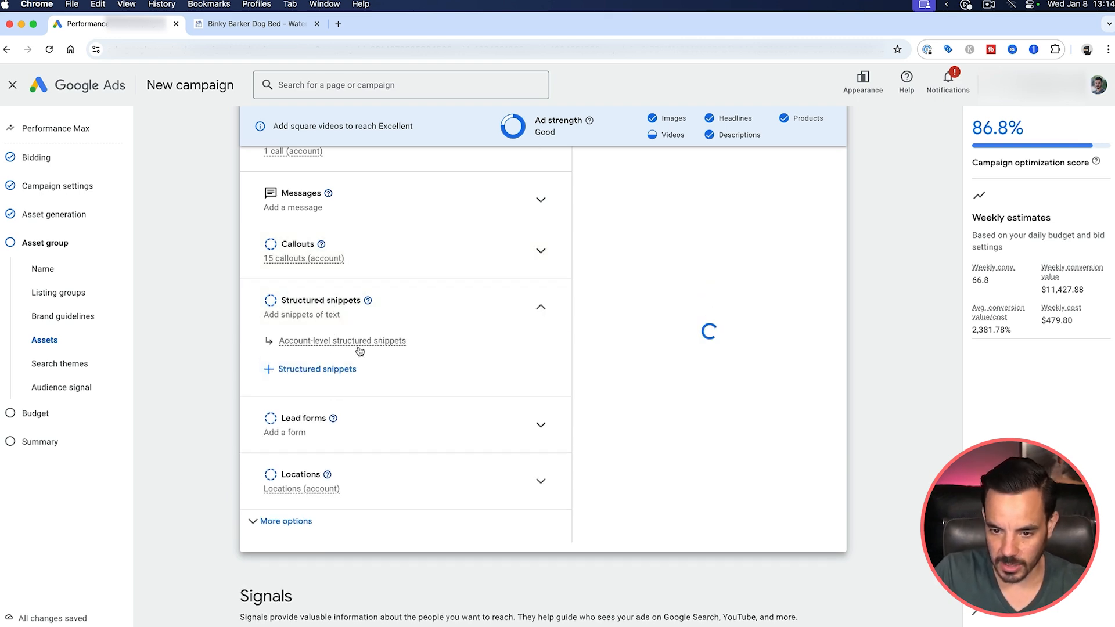
left_click(318, 370)
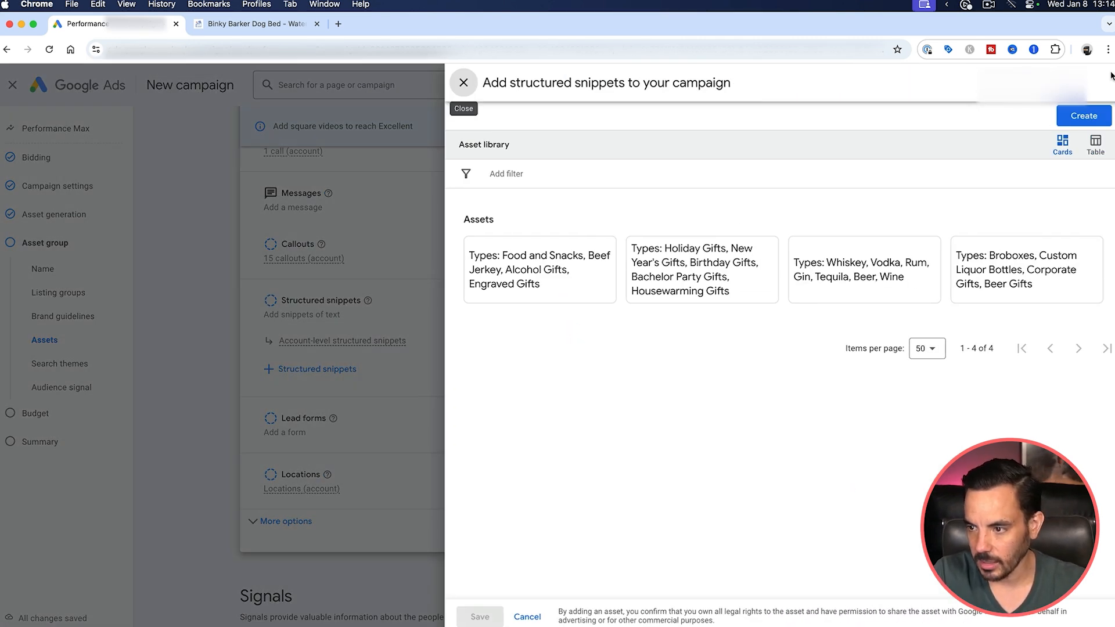
left_click(1084, 115)
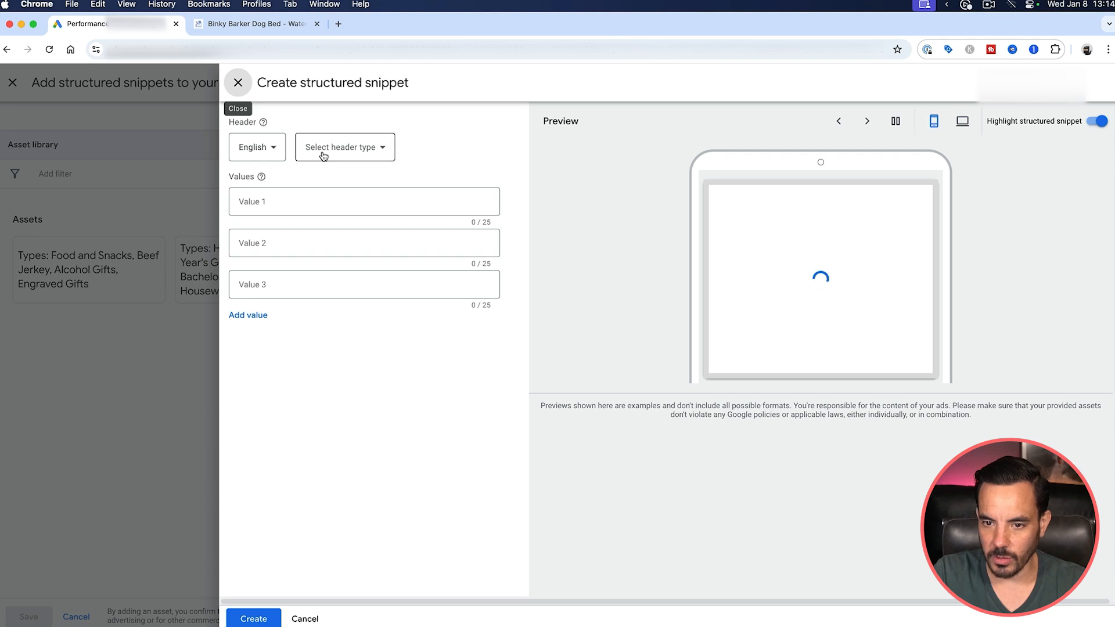
Look through the available header types and set the English structured snippet's header to Types.
left_click(323, 154)
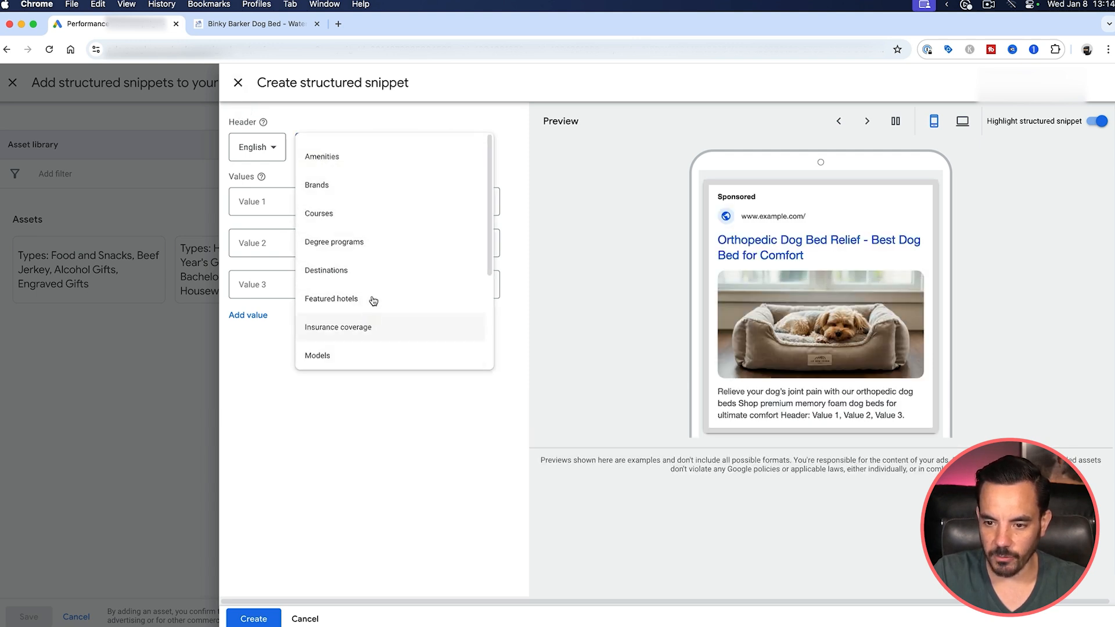
scroll(378, 201, "down", 3)
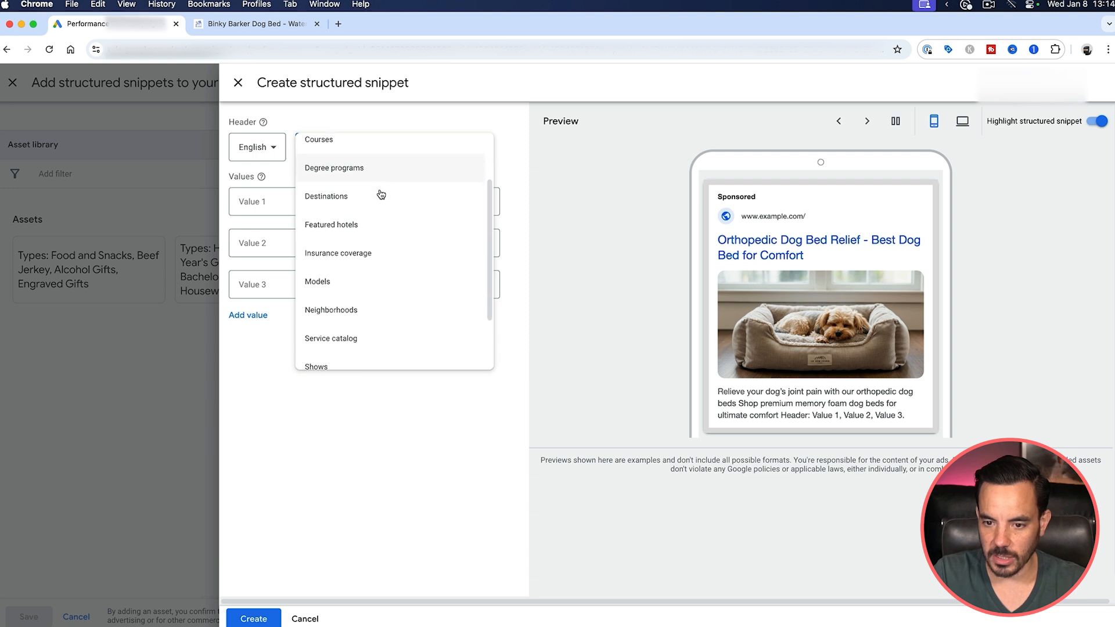
scroll(381, 194, "down", 3)
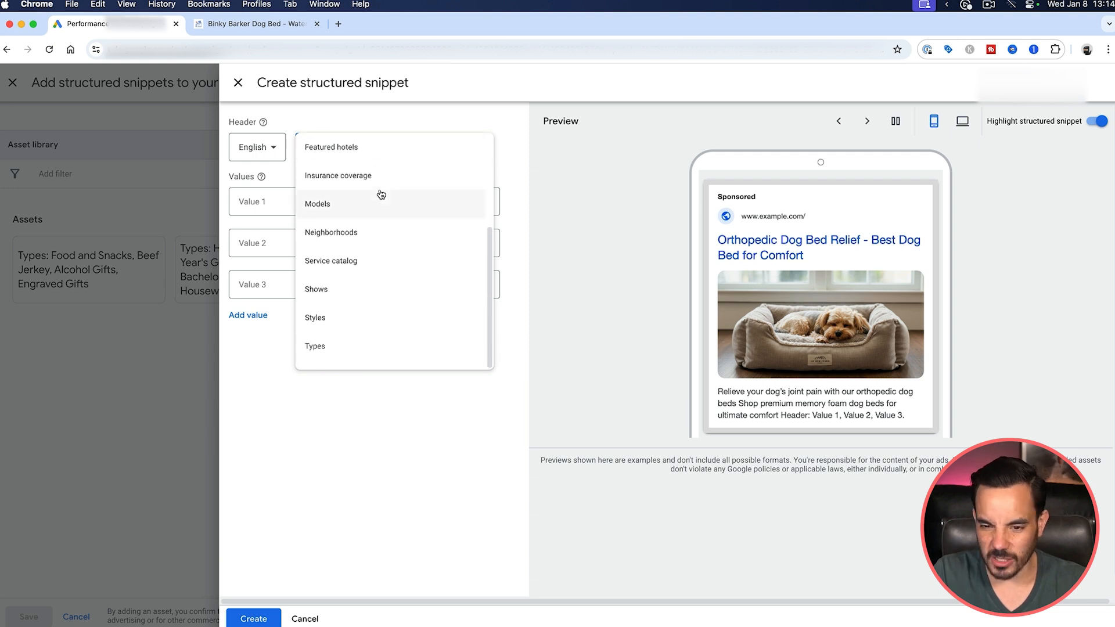
scroll(381, 261, "up", 5)
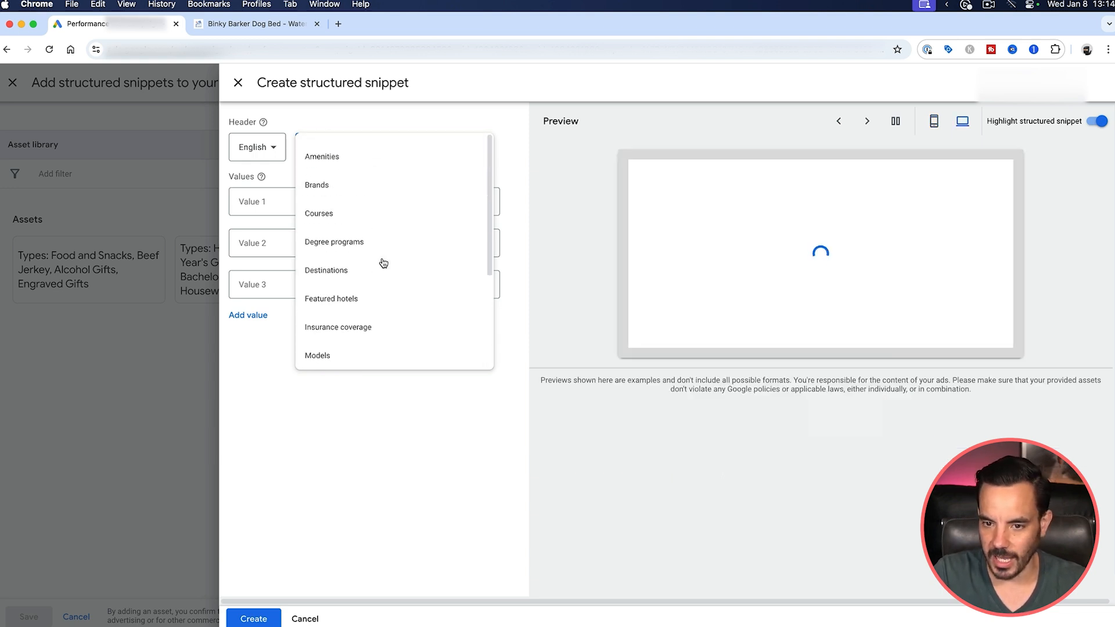
scroll(386, 247, "down", 5)
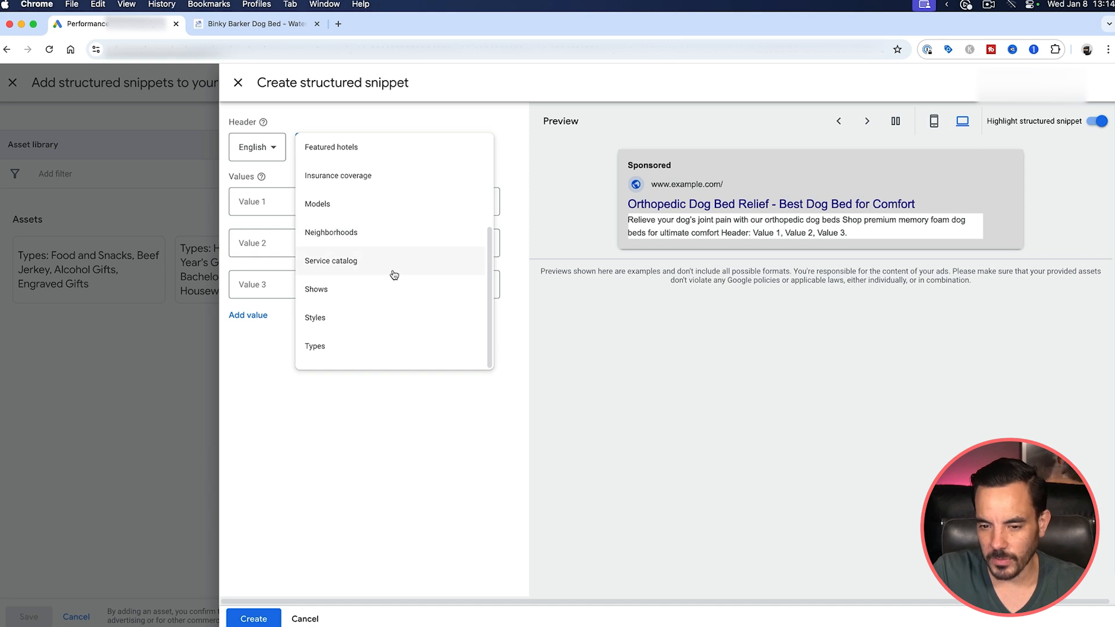
left_click(326, 348)
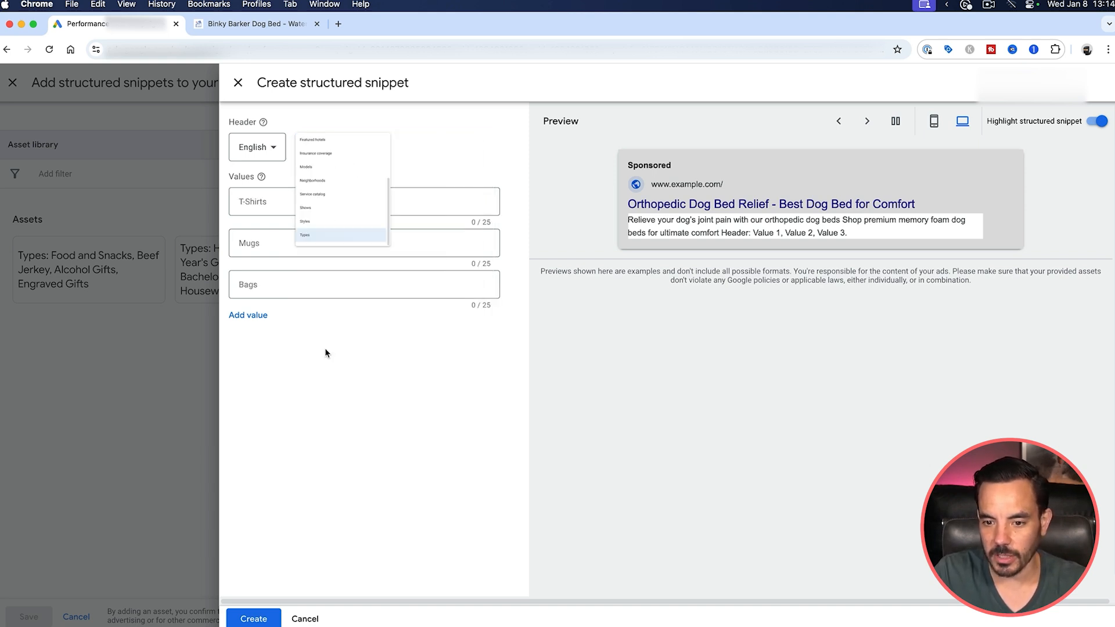
Enter Dog Beds, Cat Beds and Dog Leashes as the first three values of the Types structured snippet.
left_click(273, 209)
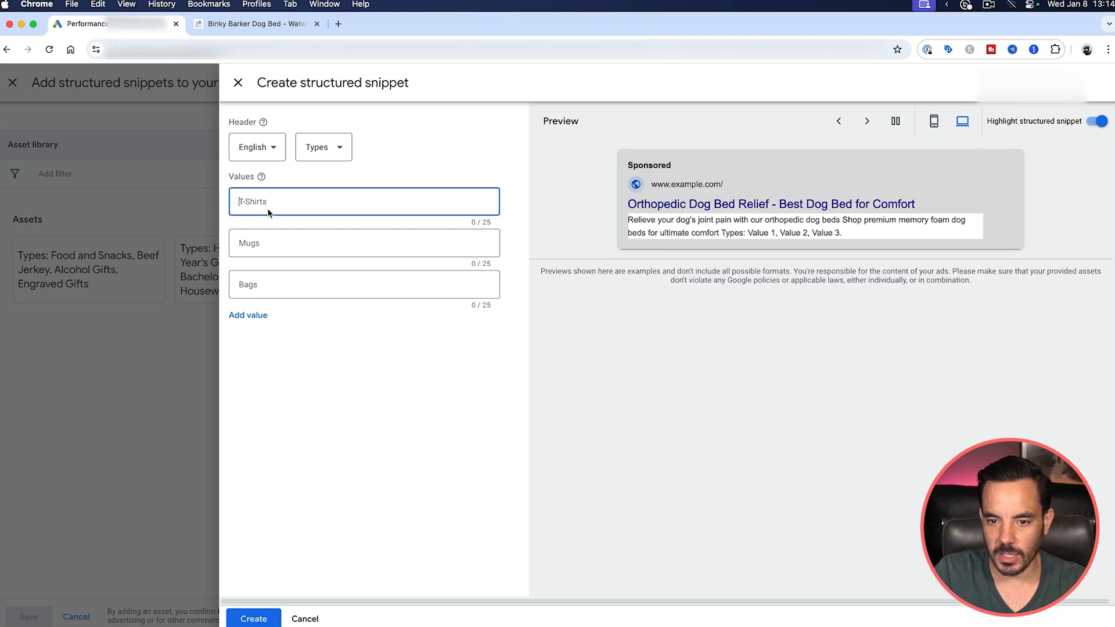
type("Dog Beds")
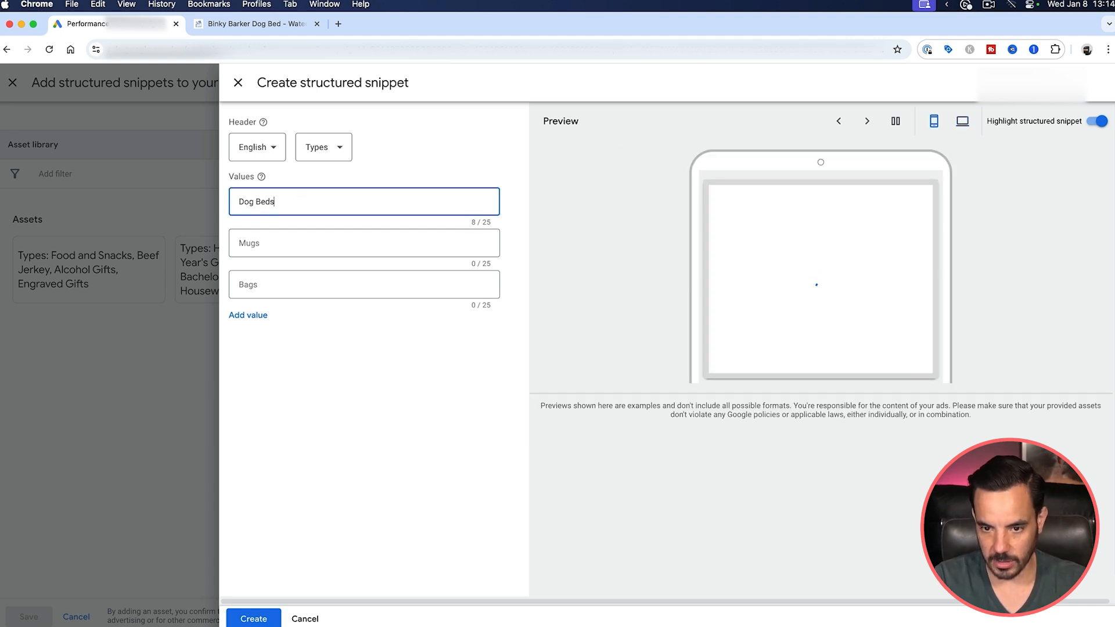
key("Tab")
type("Cat Beds")
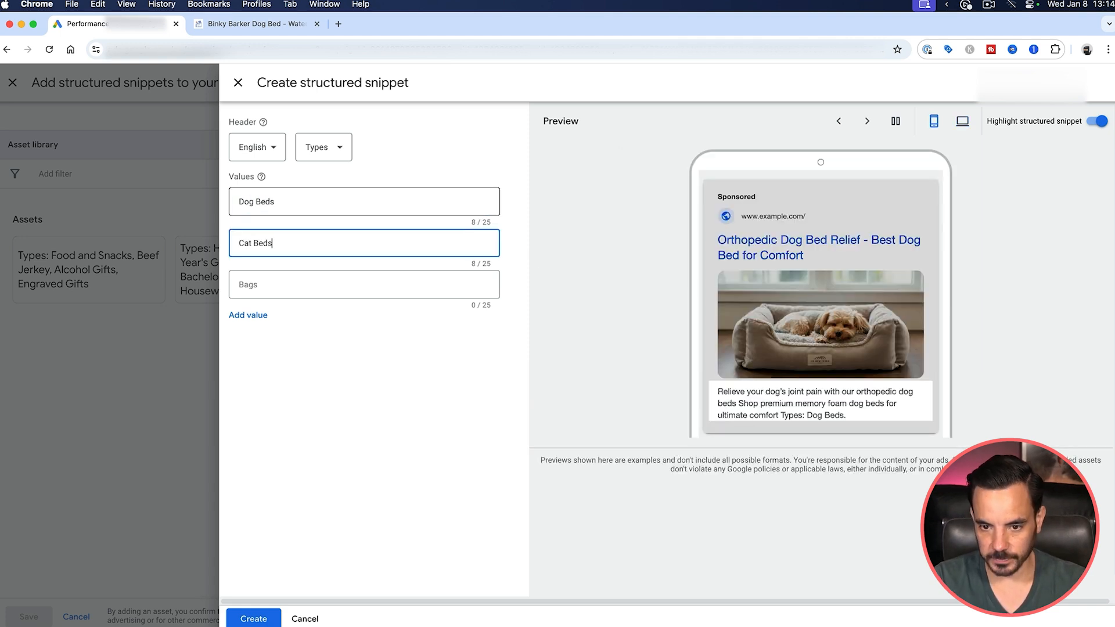
key("Tab")
type("Dog Le")
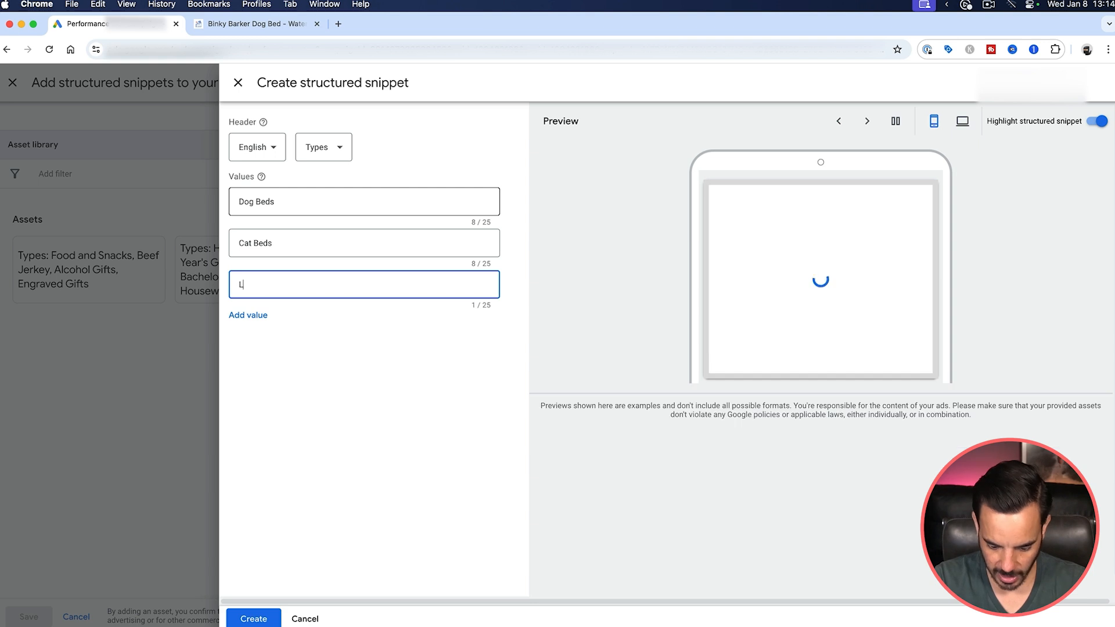
type("ashes")
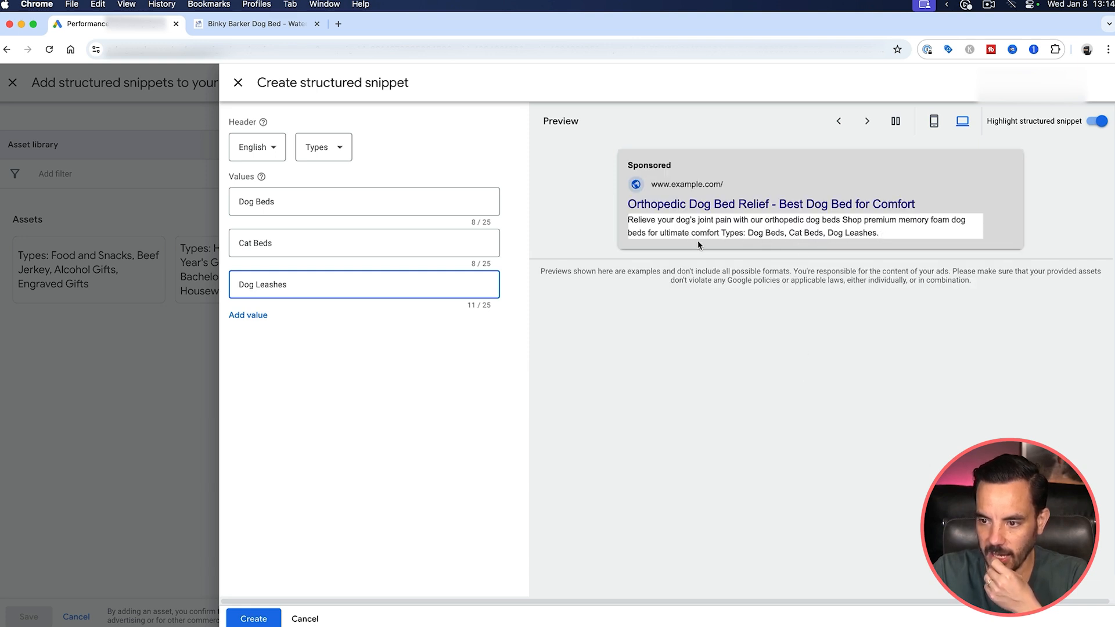
Check the snippet in the mobile preview and add two more values, Dog Pens and Pet Food.
left_click(934, 121)
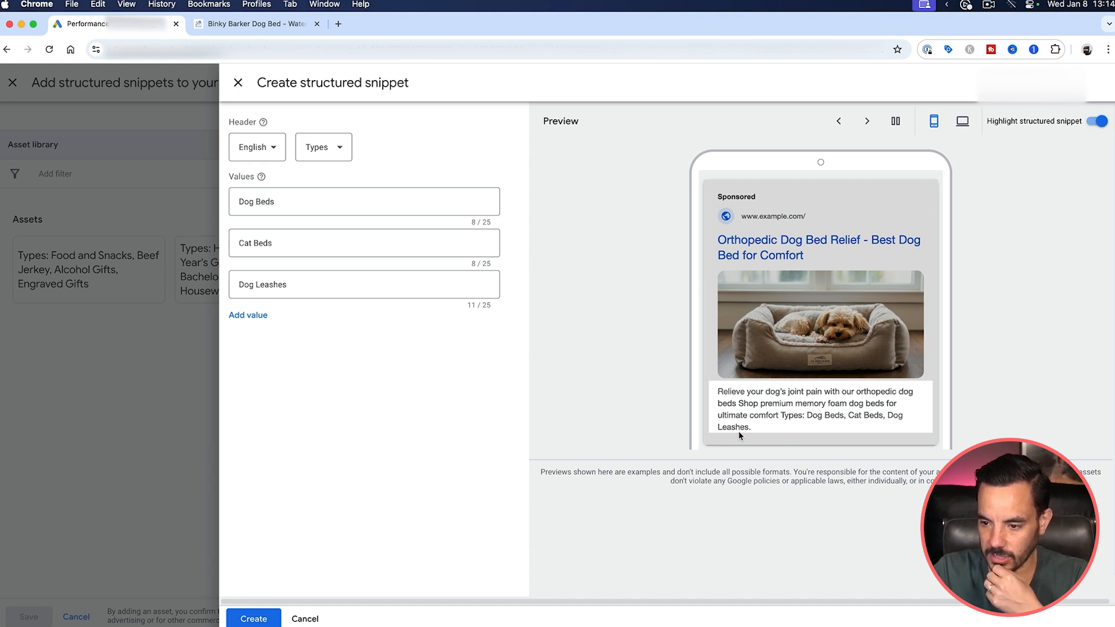
left_click(258, 316)
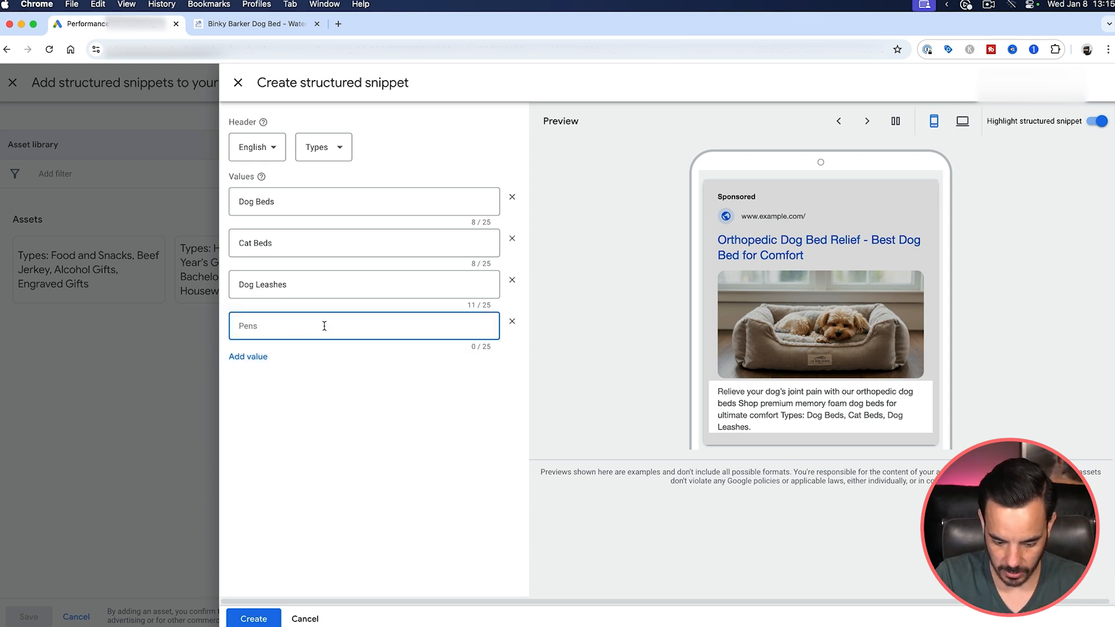
type("Dog Pens")
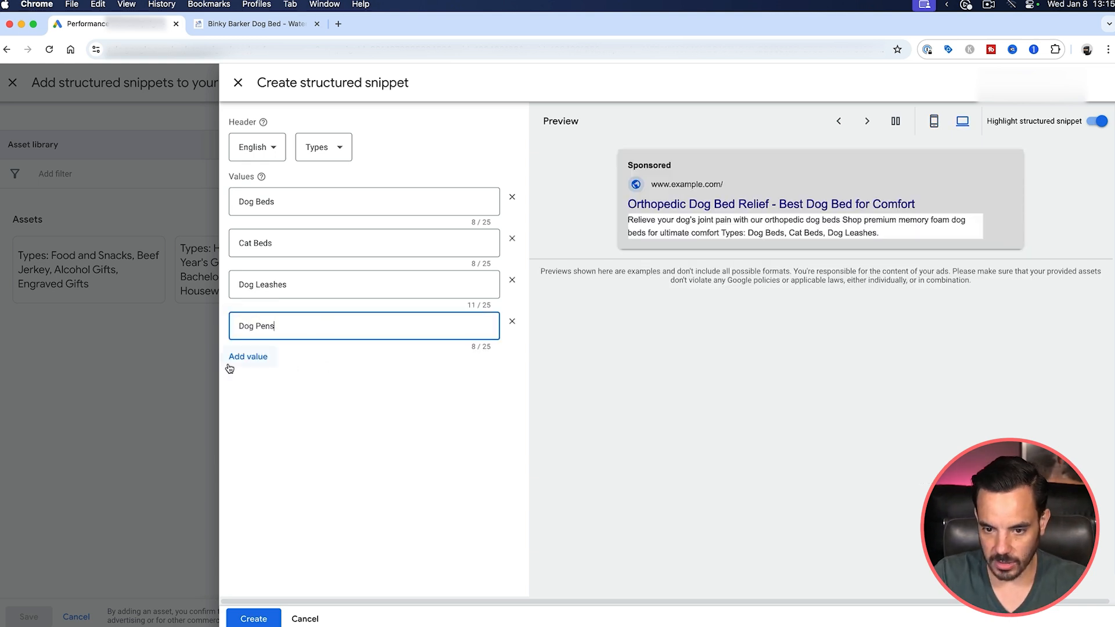
left_click(261, 357)
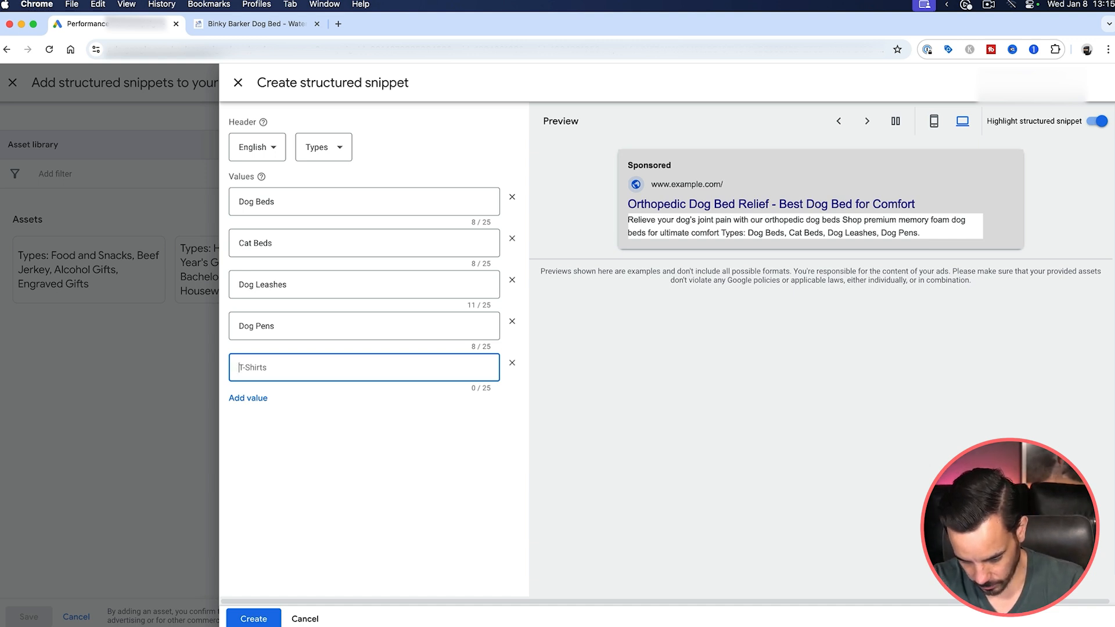
type("Pet Food")
left_click(907, 289)
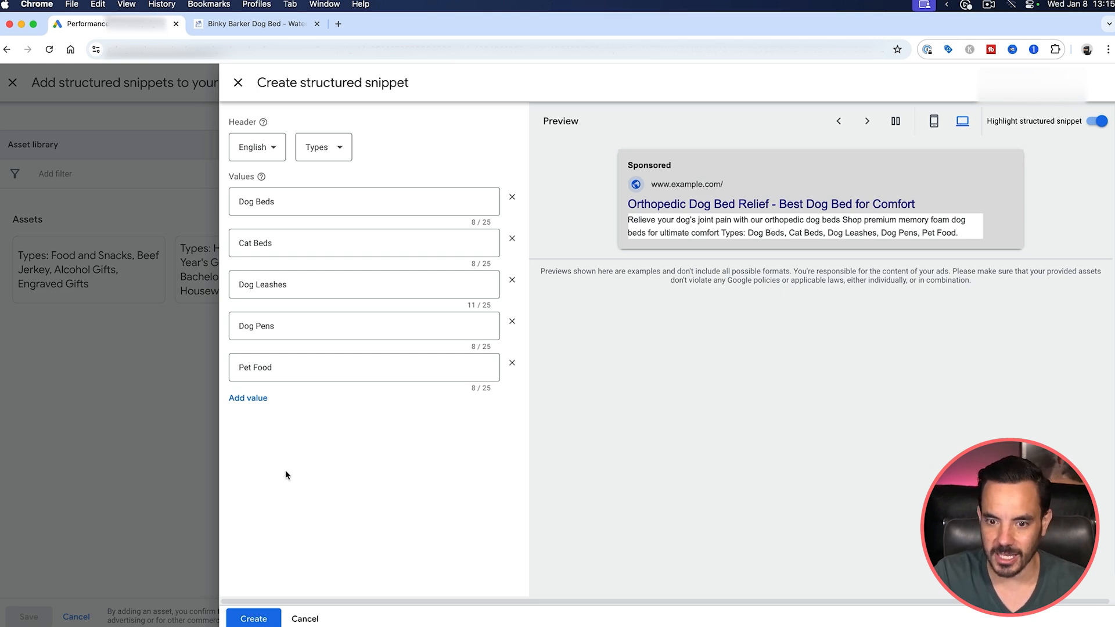
Create the structured snippet, save it to the campaign and collapse the Structured snippets section.
left_click(264, 618)
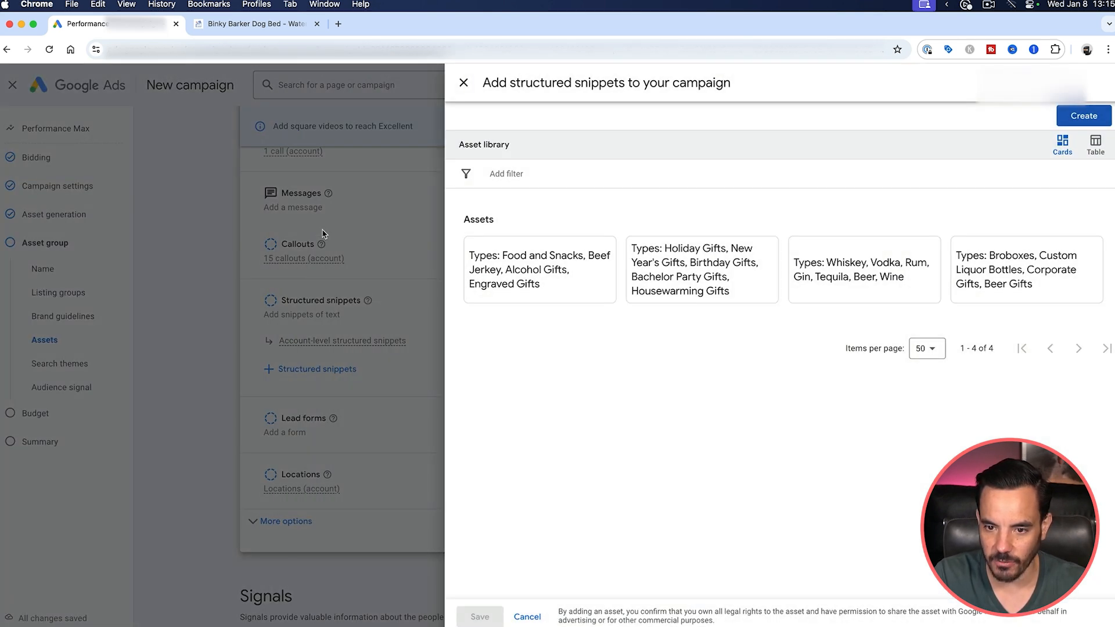
left_click(480, 617)
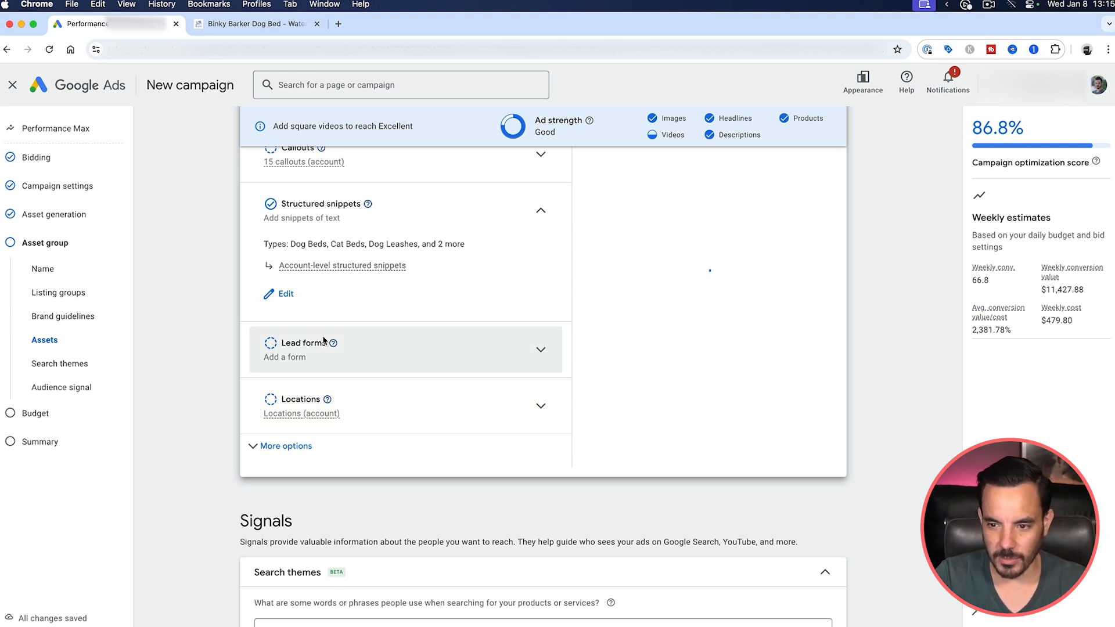
scroll(324, 340, "up", 1)
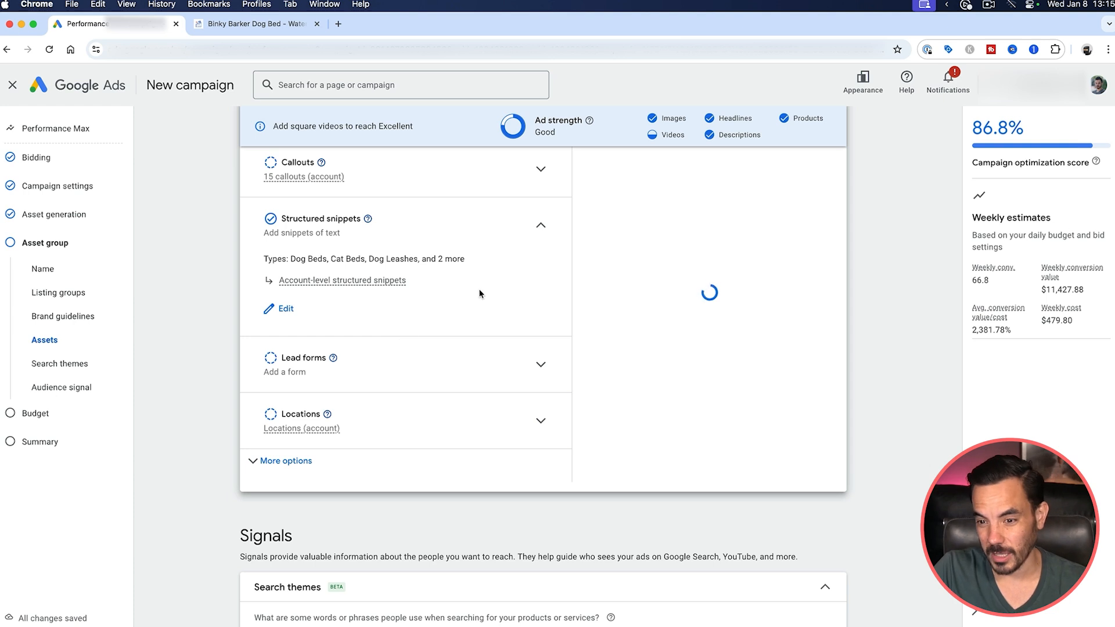
left_click(543, 238)
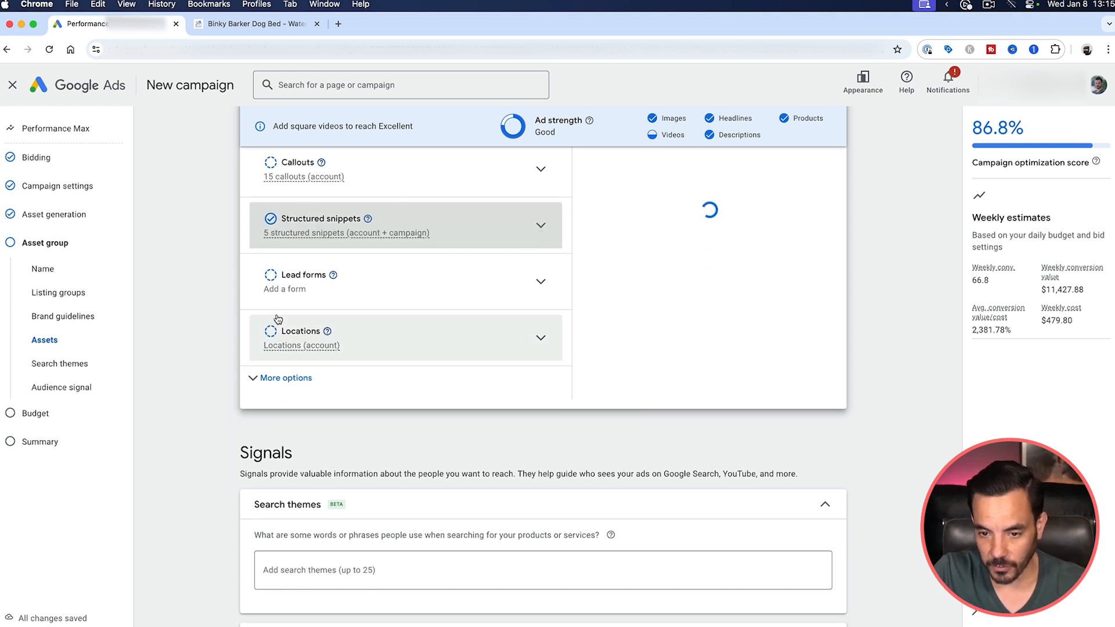
Show the additional asset group options and set the display path to dog/bed.
left_click(278, 378)
scroll(279, 328, "down", 5)
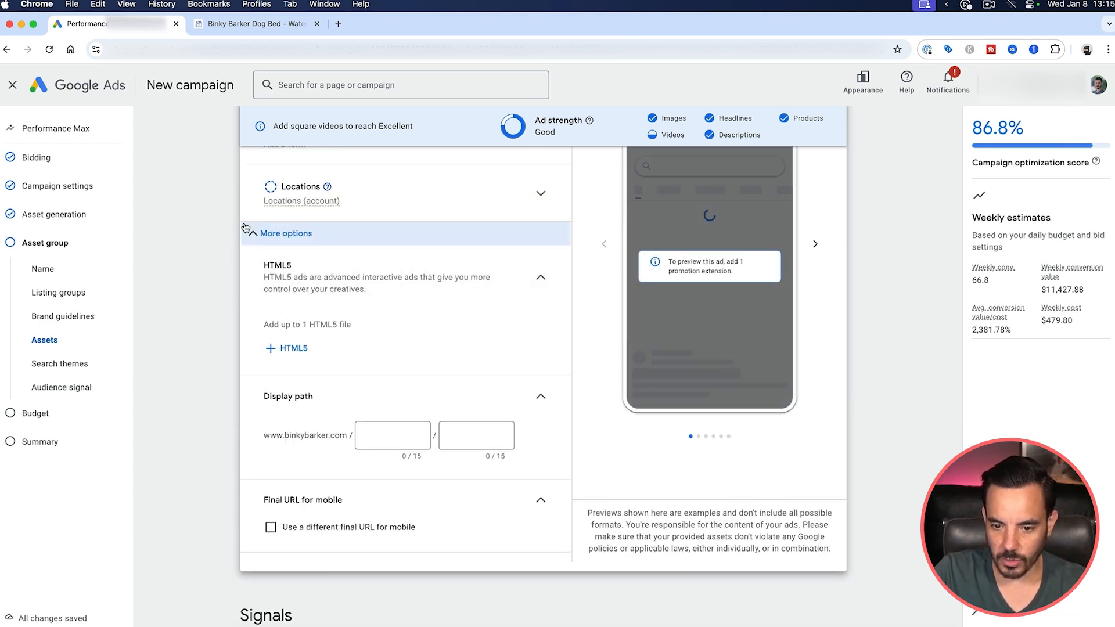
left_click(381, 437)
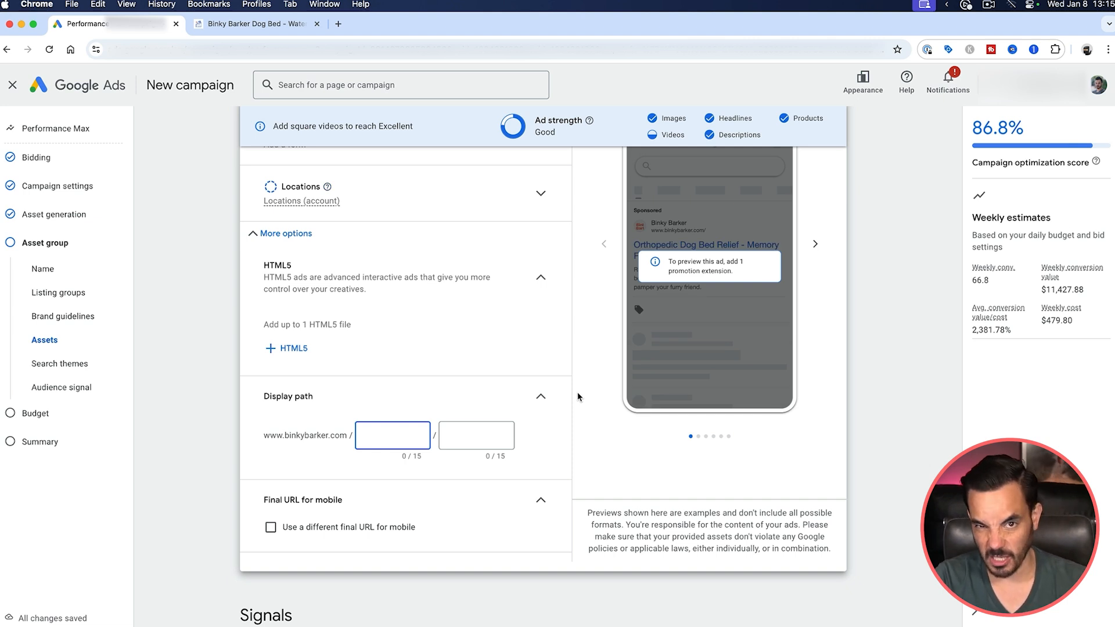
type("dog")
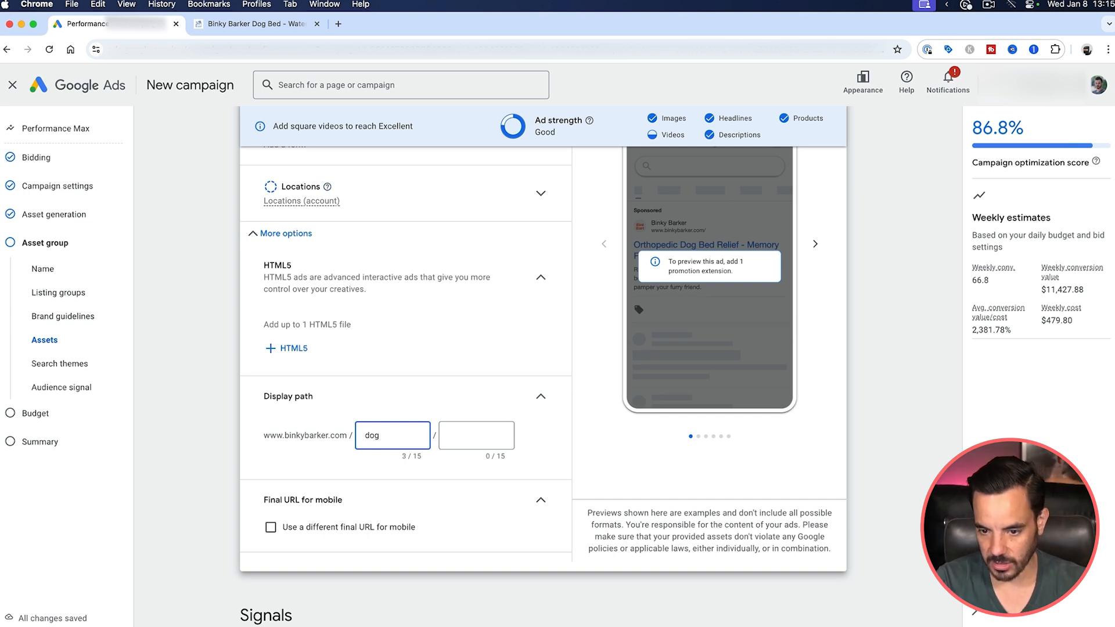
key("Tab")
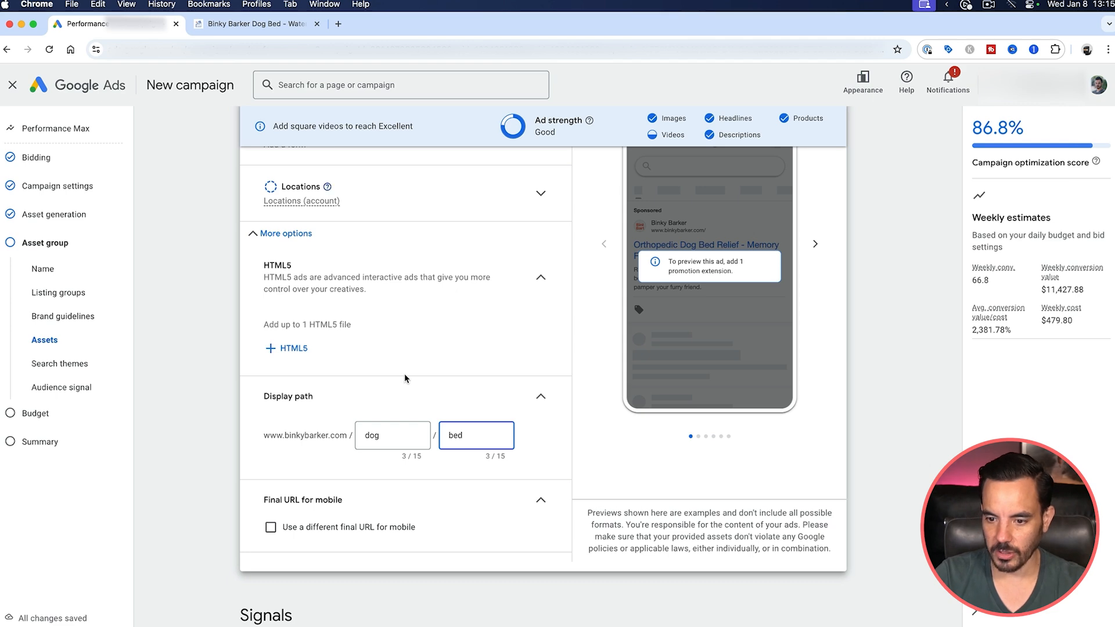
left_click(186, 388)
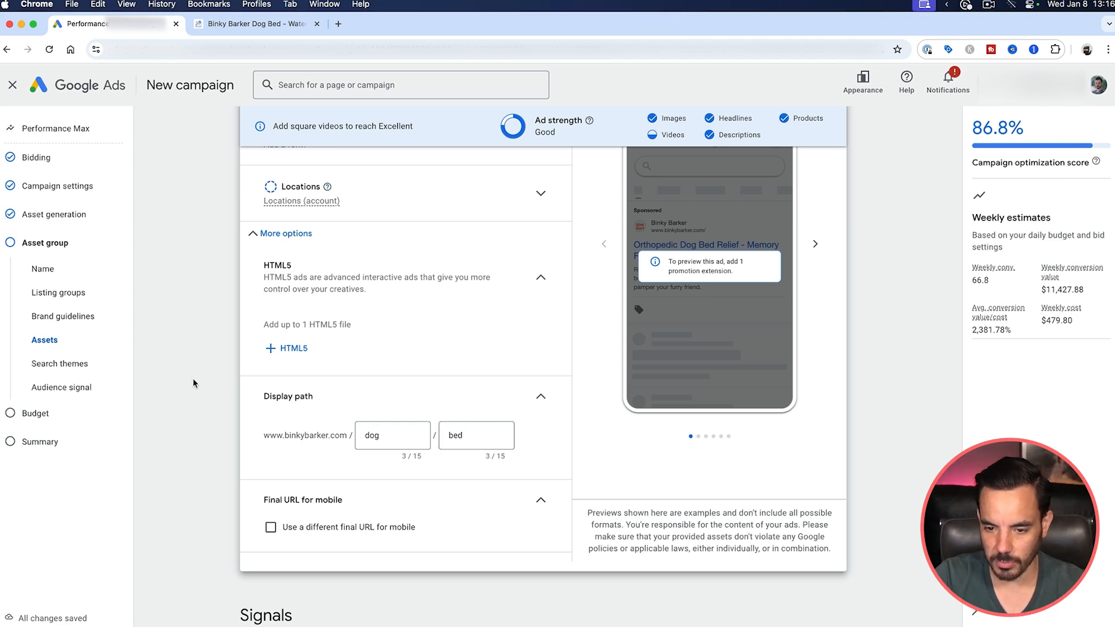
Switch to the PMax Assets note in Notes, expand Search Themes and copy its full list of themes.
scroll(311, 400, "down", 1)
scroll(311, 402, "down", 6)
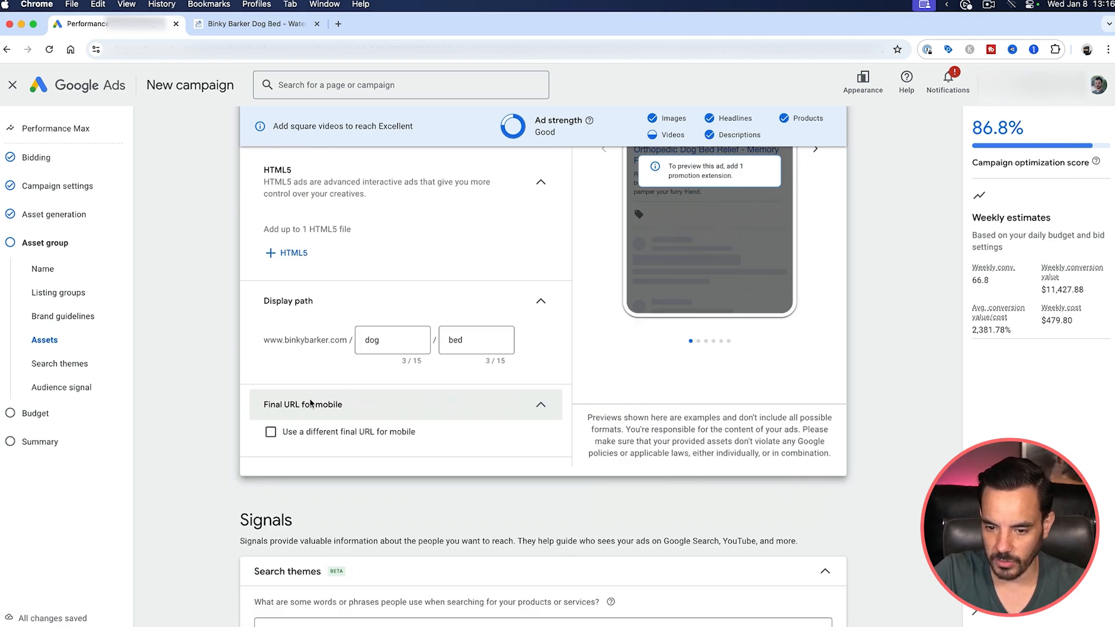
scroll(309, 399, "down", 1)
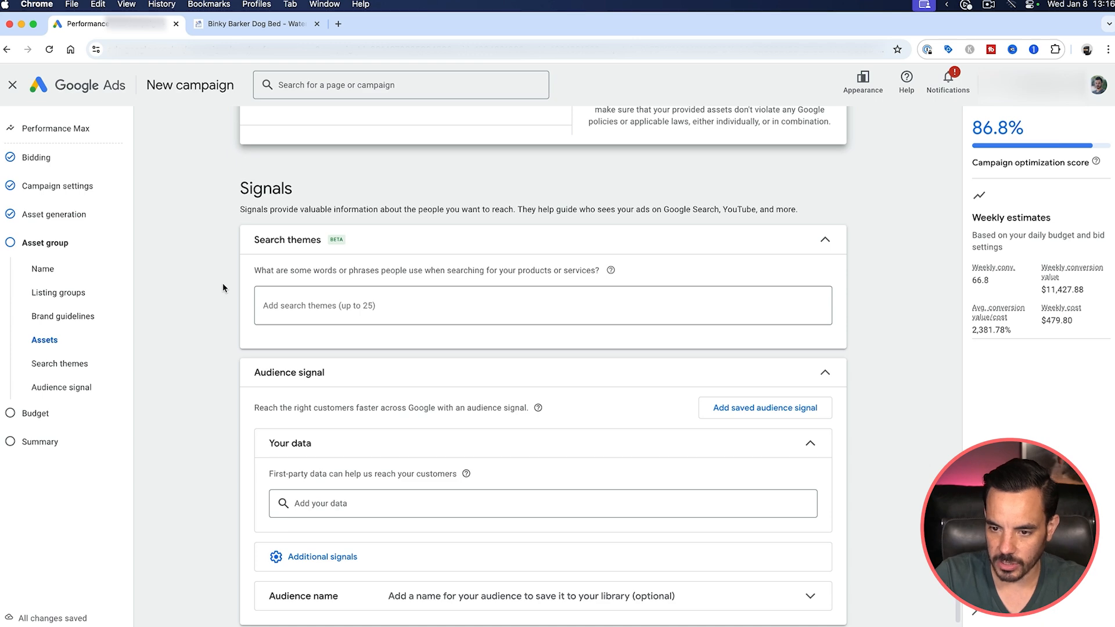
key("super+Tab")
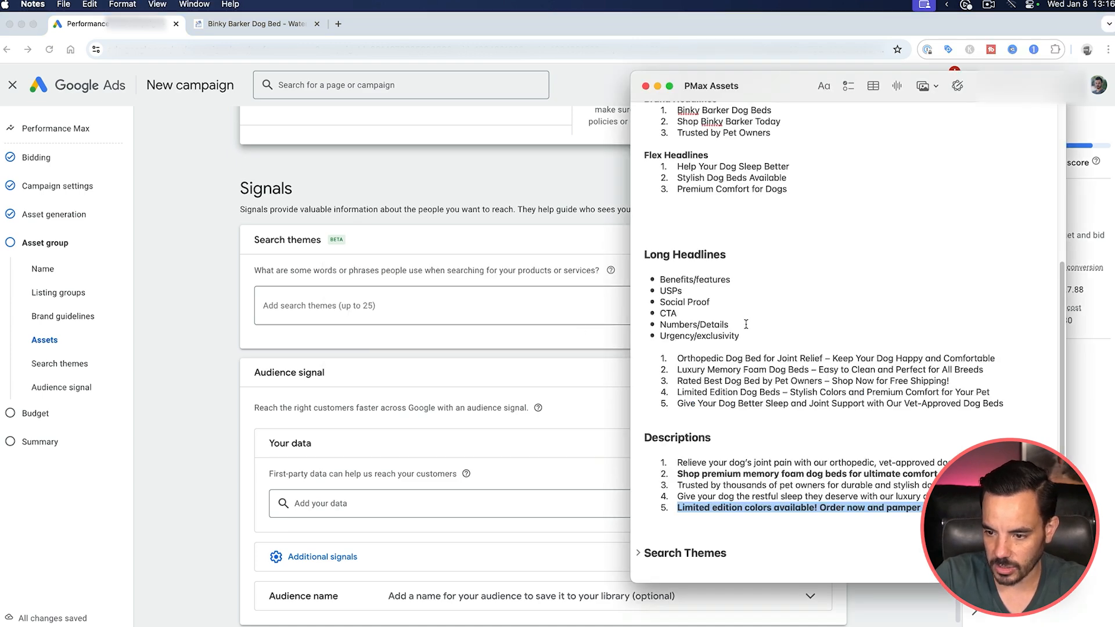
left_click(745, 324)
left_click(635, 552)
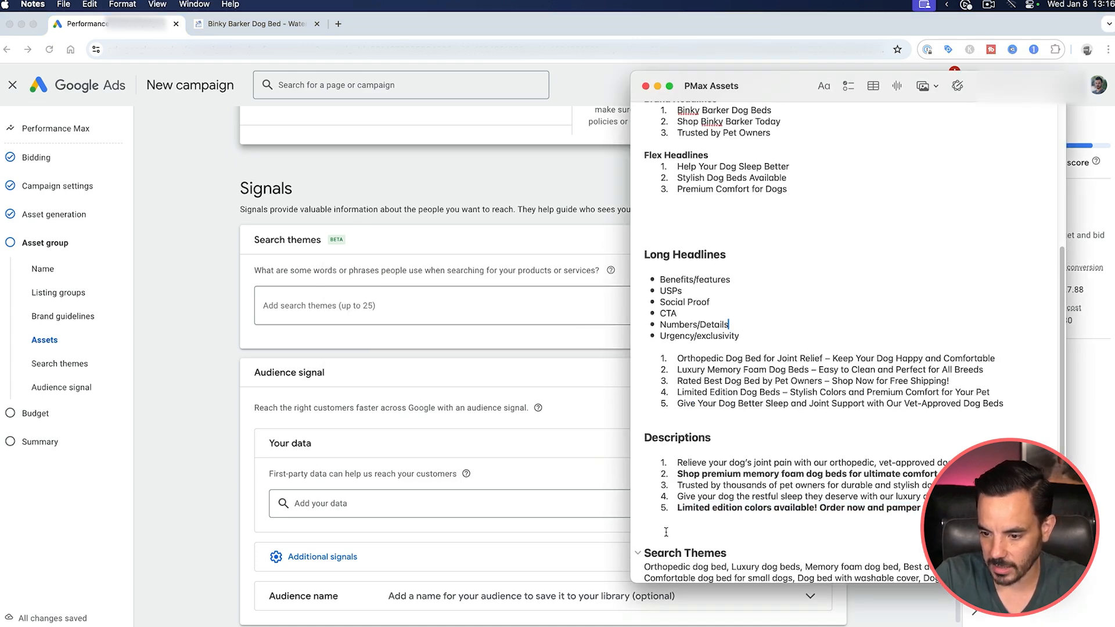
scroll(906, 473, "down", 3)
left_click_drag(929, 556, 643, 488)
Return to Google Ads, paste the copied list starting with Orthopedic dog bed and Luxury dog beds as search themes, and collapse that section.
left_click(297, 360)
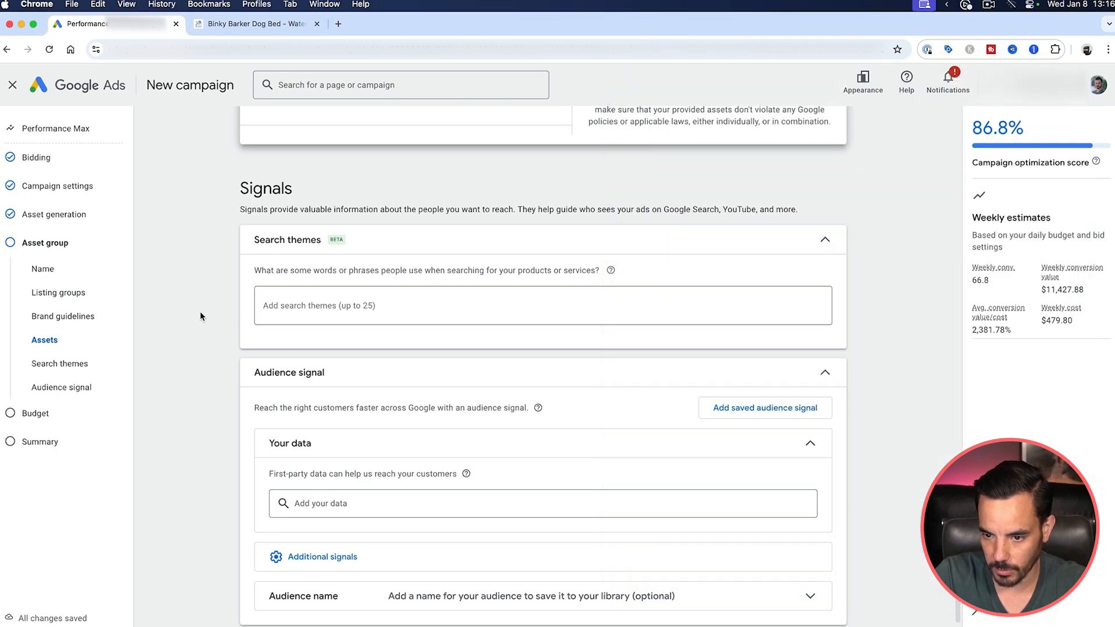
left_click(330, 300)
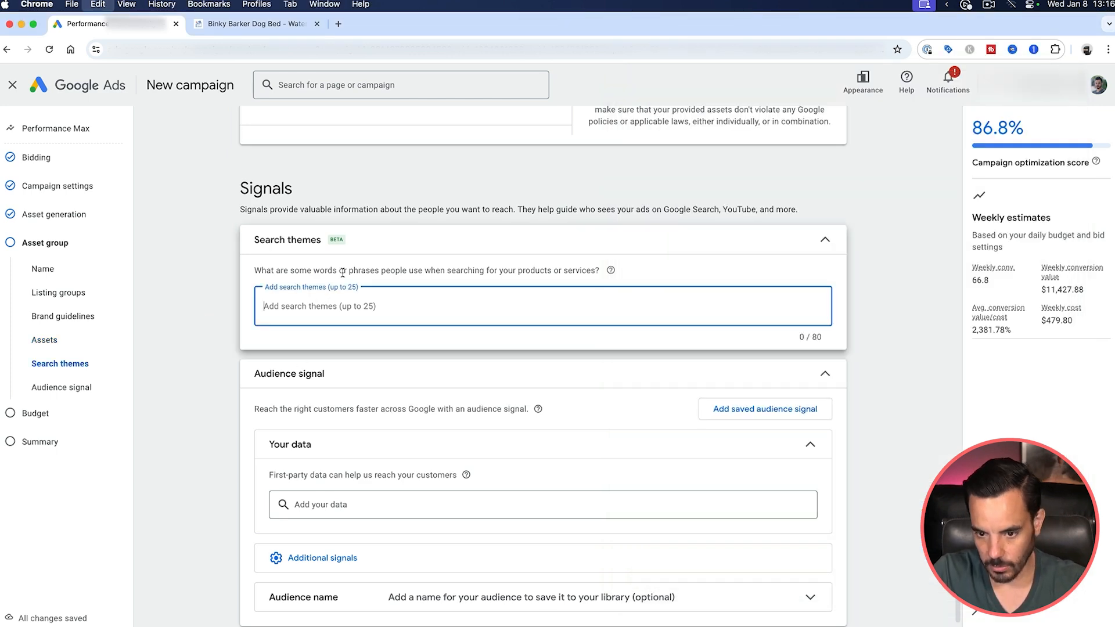
type("Orthopedic dog bed, Luxury dog beds, Memory foam dog bed, Best dog bed for large dogs, Comfortable dog bed for small dogs, Dog bed with washable cover, Dog beds for joint support, Durable dog beds for heavy chewers, Premium dog beds, High-quality dog bed, Dog bed for arthritis, Dog bed for senior dogs, Dog bed for hip dysplasia, Anti-anxiety dog bed, Waterproof dog bed, Stylish dog beds, Modern dog bed design, Eco-friendly dog beds, Designer dog beds, Colorful dog beds for home decor, Best dog bed for Golden Retrievers, Dog bed for small breeds, Dog bed for large breeds, Best dog bed for Bulldogs, Dog bed for Dachshunds")
left_click(824, 240)
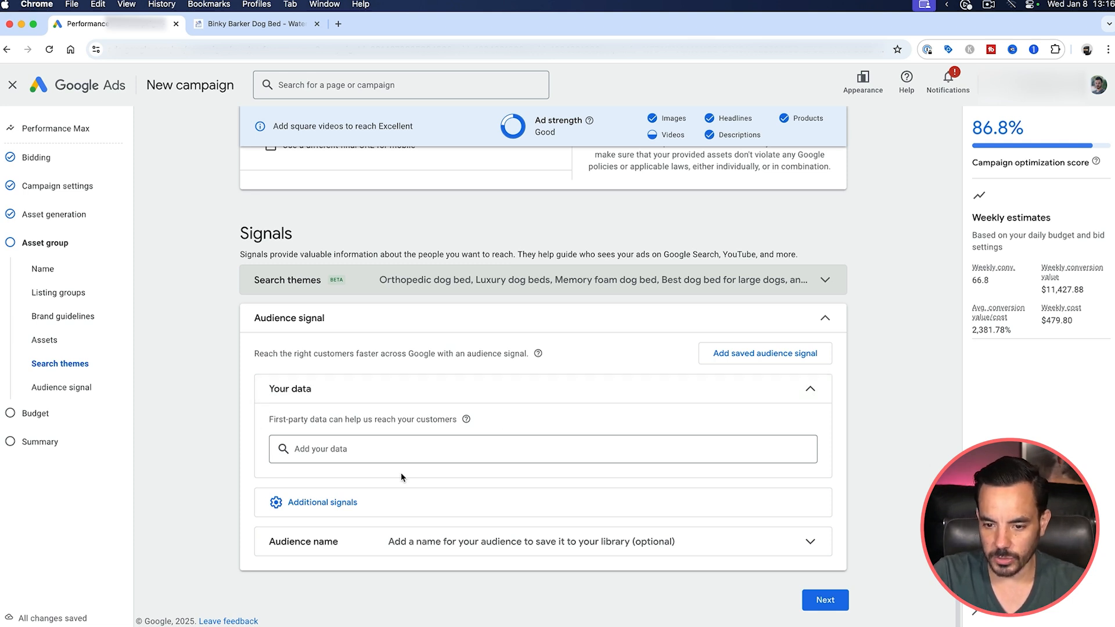
Browse the first-party data available for the audience signal and close the list without selecting anything.
left_click(383, 452)
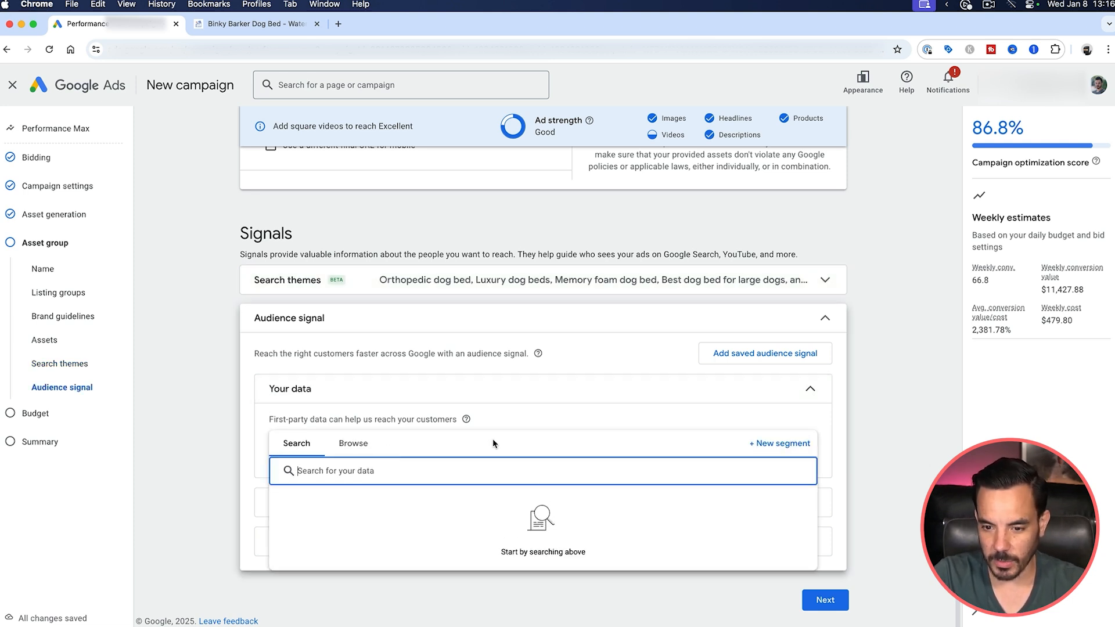
left_click(353, 444)
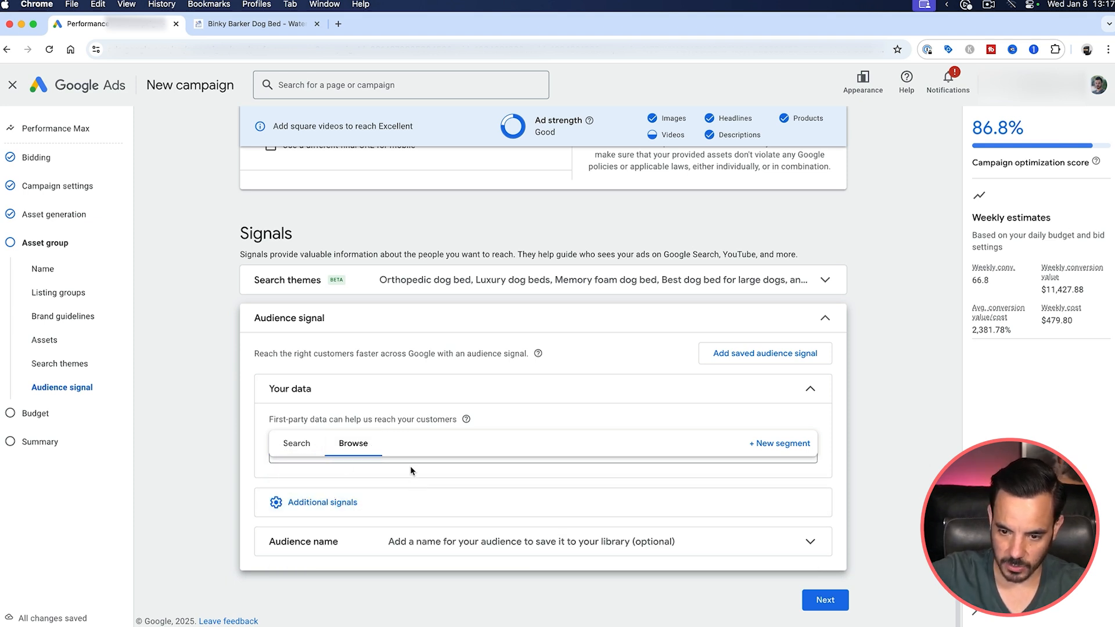
left_click(219, 428)
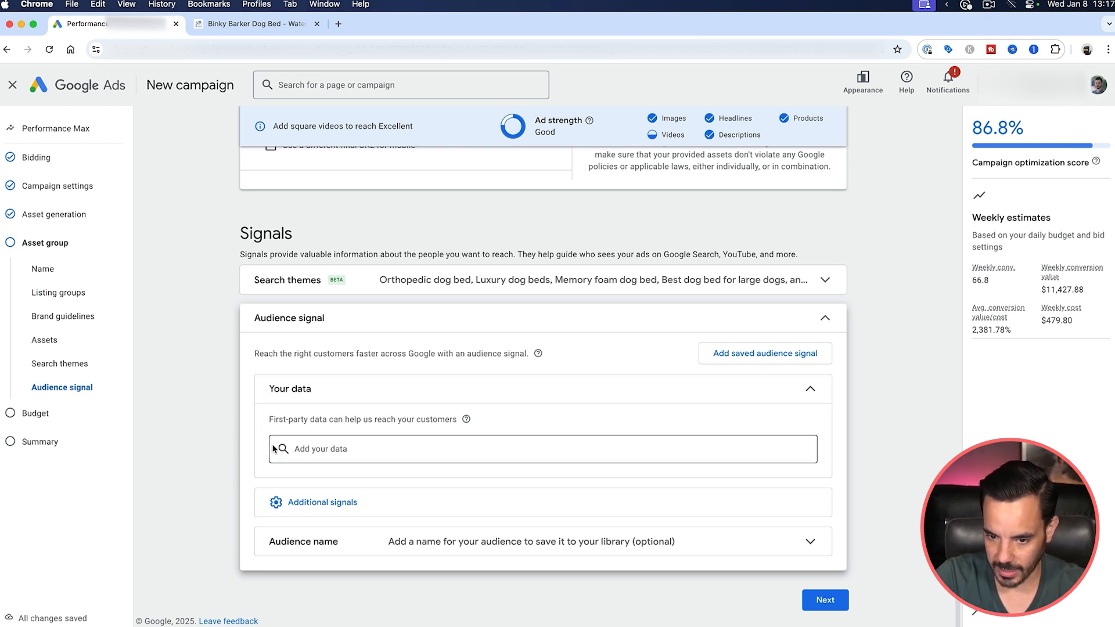
Review the segment types offered for a new first-party data segment, close the form without creating one, and collapse Your data.
left_click(326, 452)
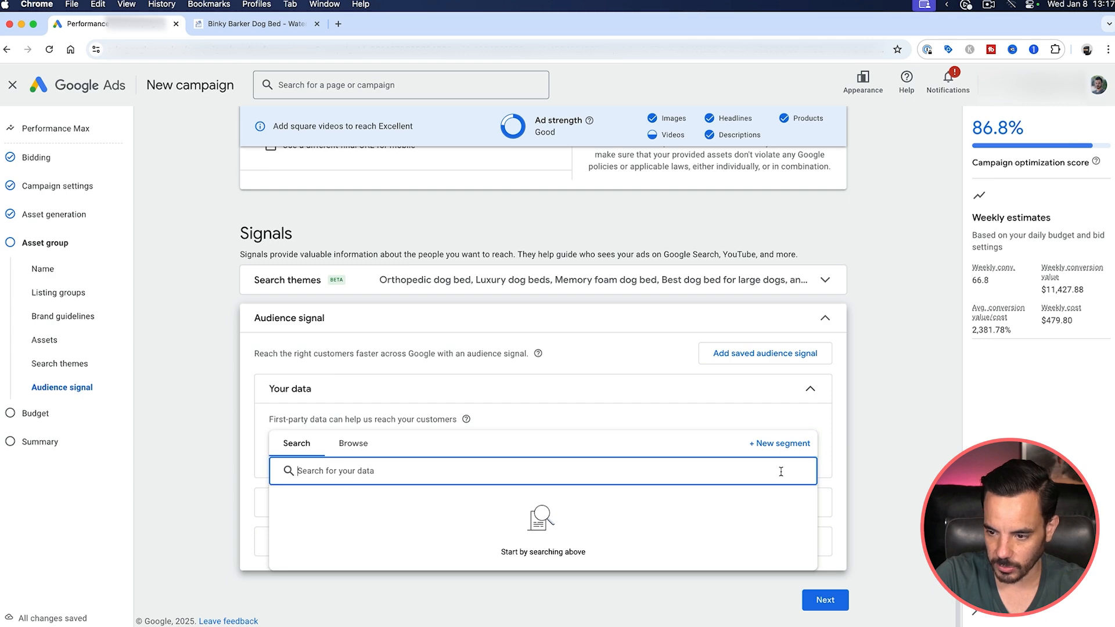
left_click(351, 444)
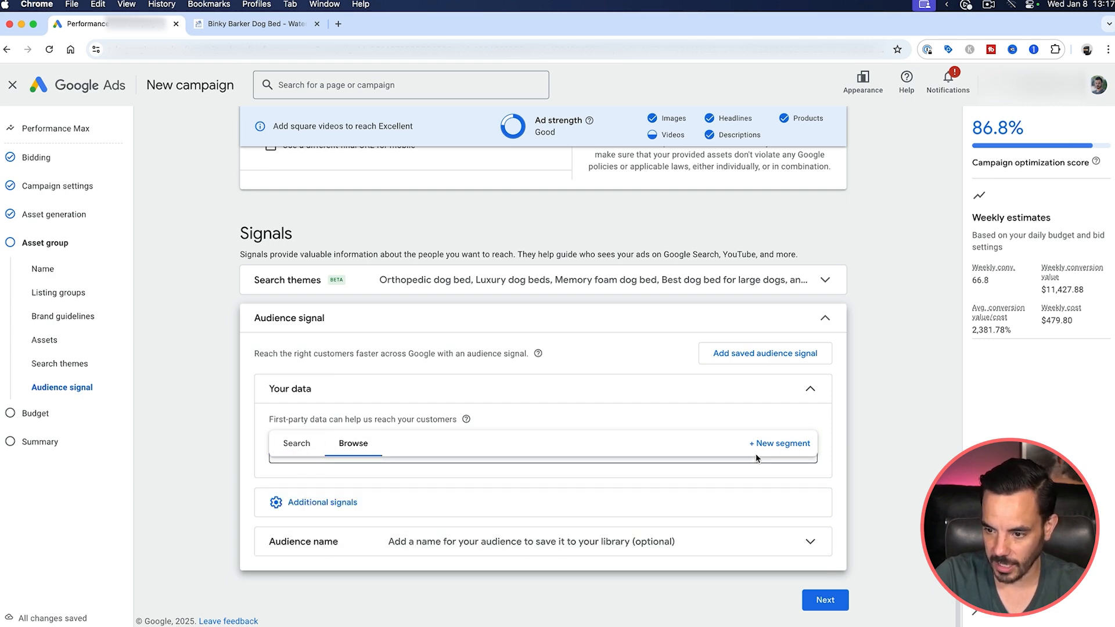
left_click(781, 444)
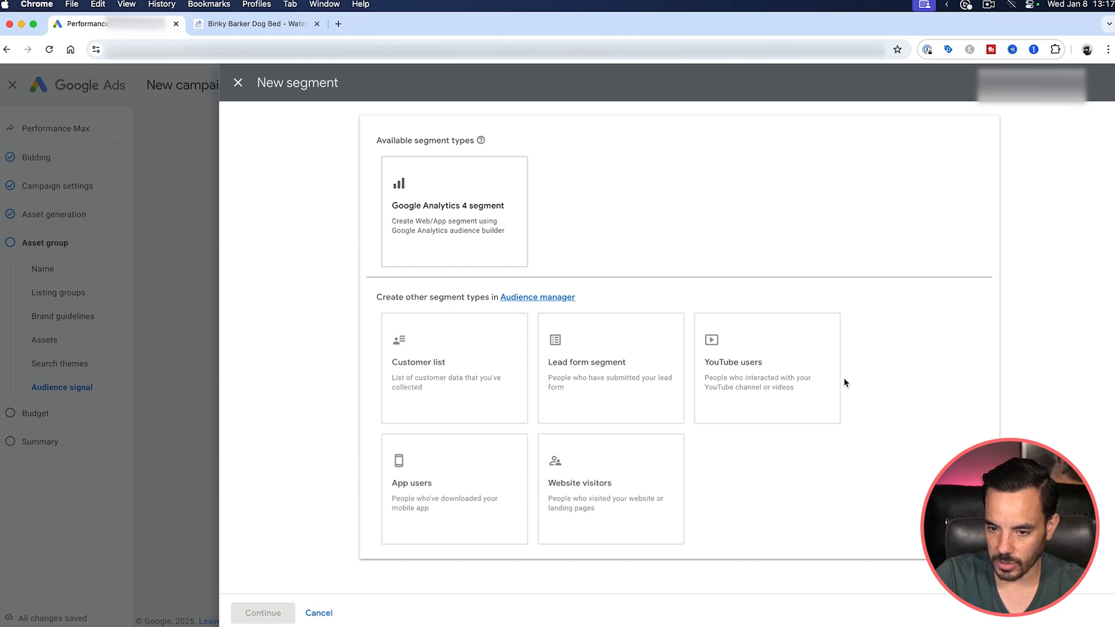
mouse_move(610, 485)
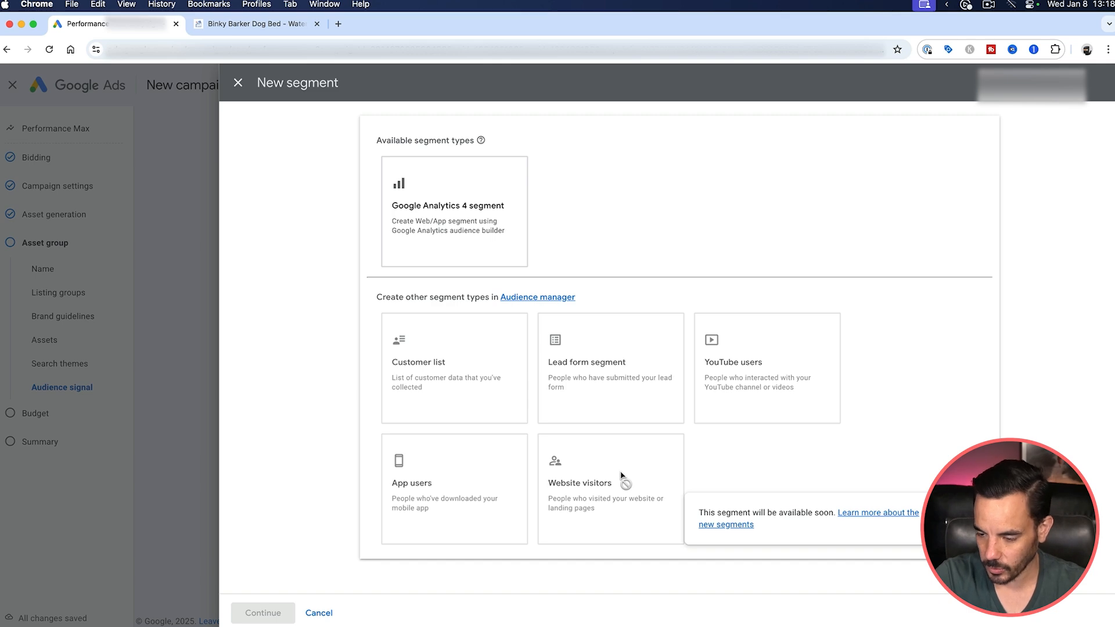
left_click(239, 83)
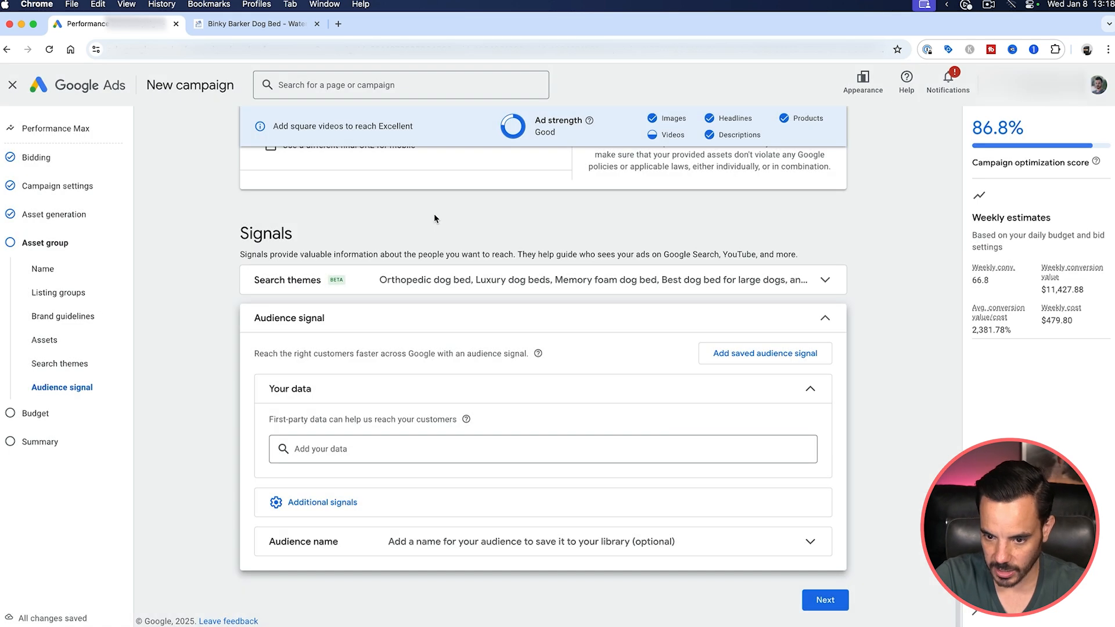
left_click(581, 389)
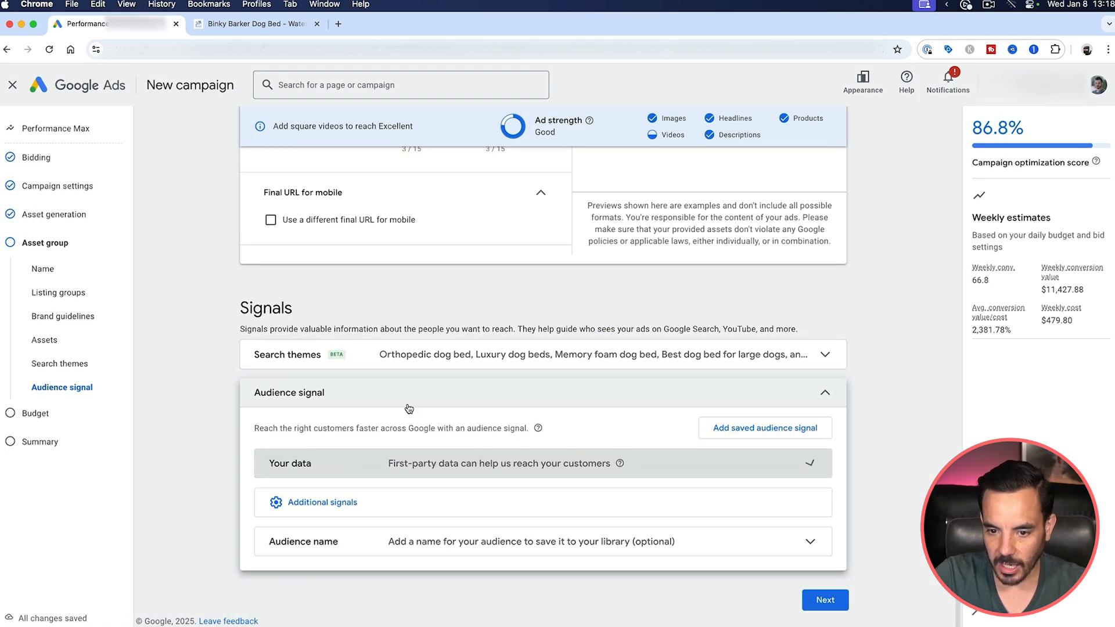
Show the additional audience signals and open the segment picker for Interests & detailed demographics.
left_click(316, 503)
scroll(251, 392, "down", 1)
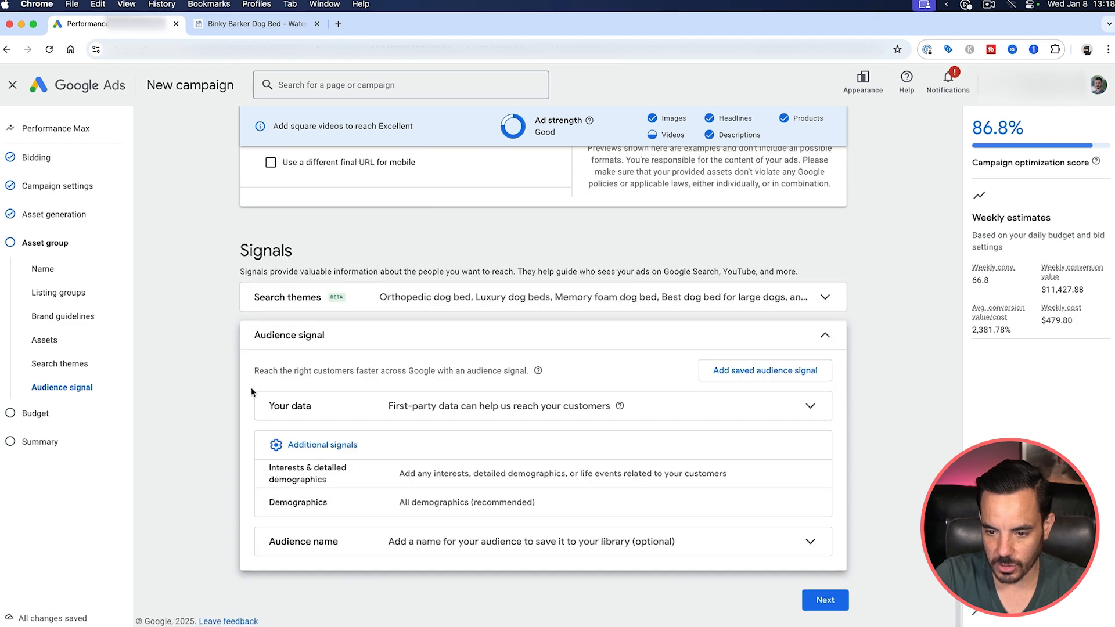
left_click(290, 480)
scroll(418, 407, "down", 1)
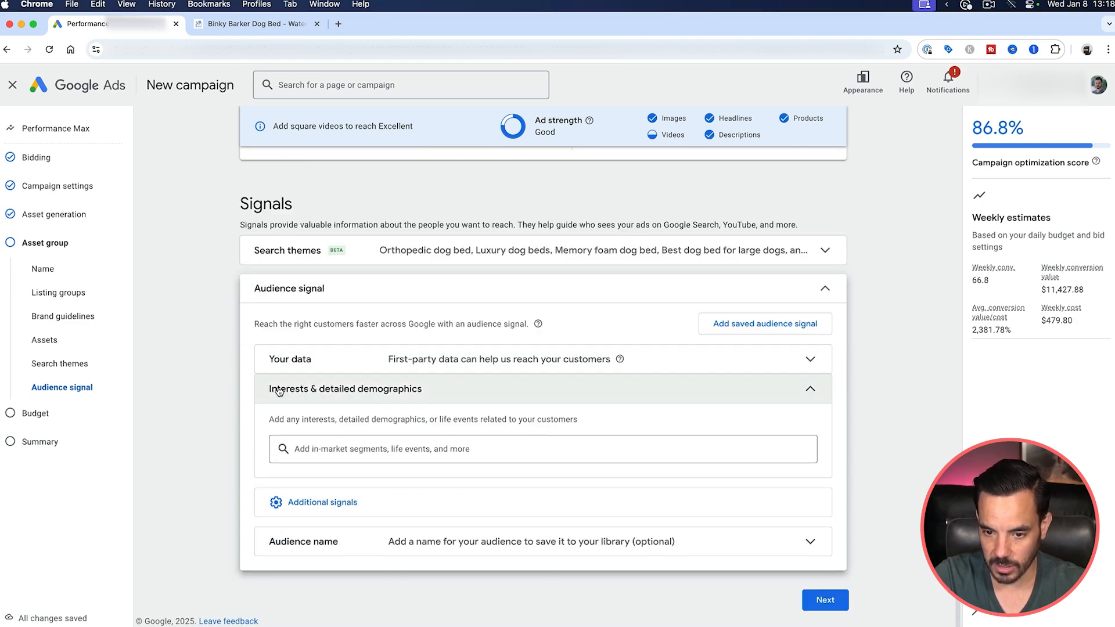
left_click(341, 452)
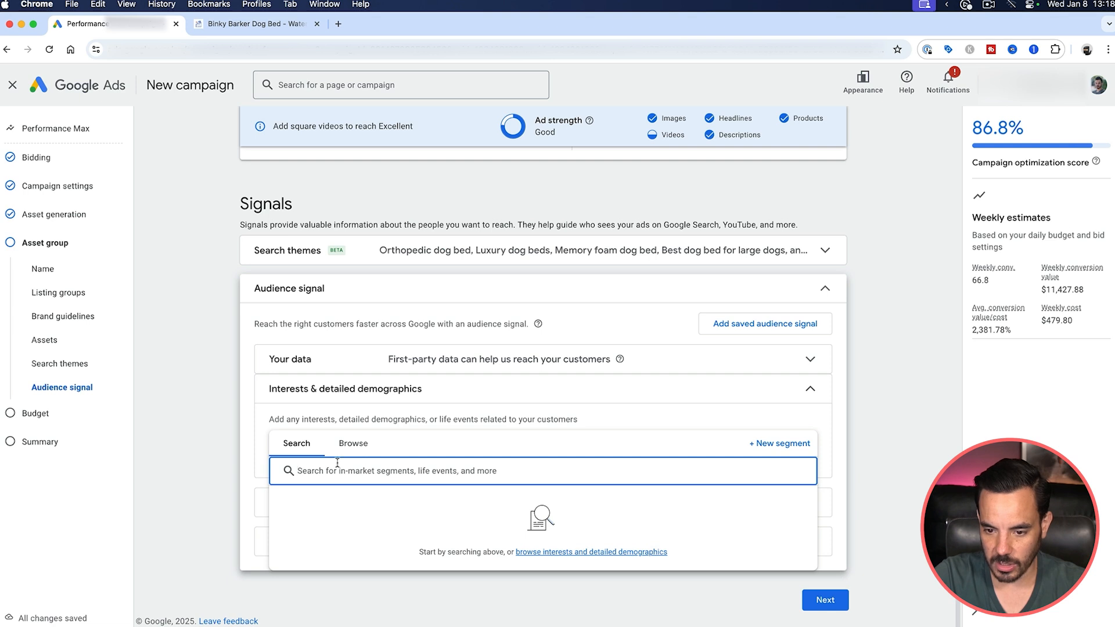
left_click(439, 489)
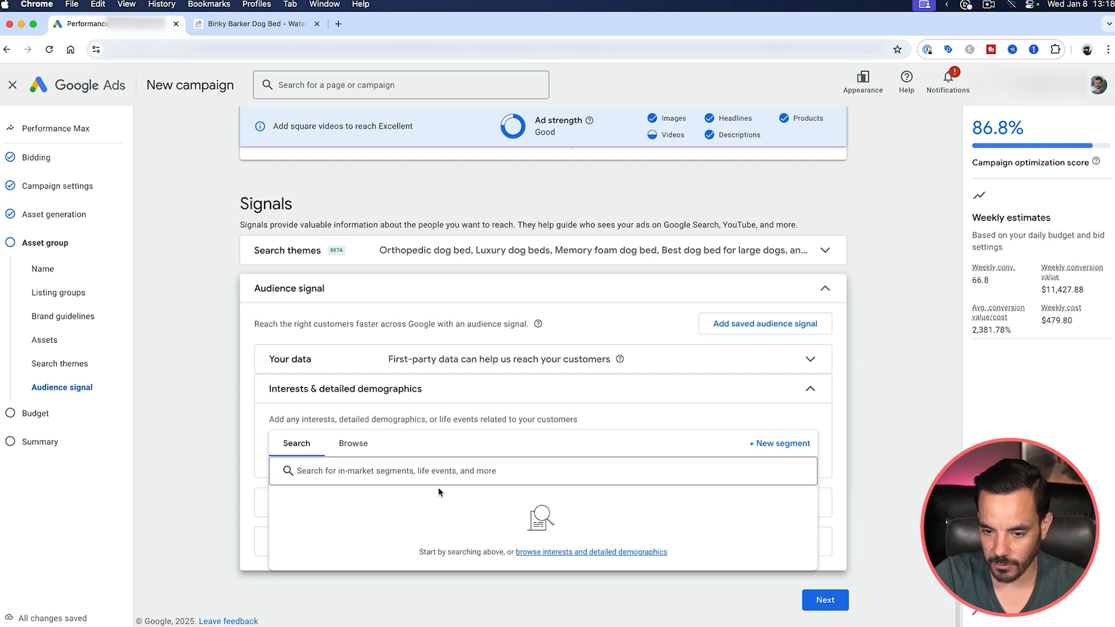
Browse the In-market and Affinity segment categories available for the audience signal.
left_click(354, 445)
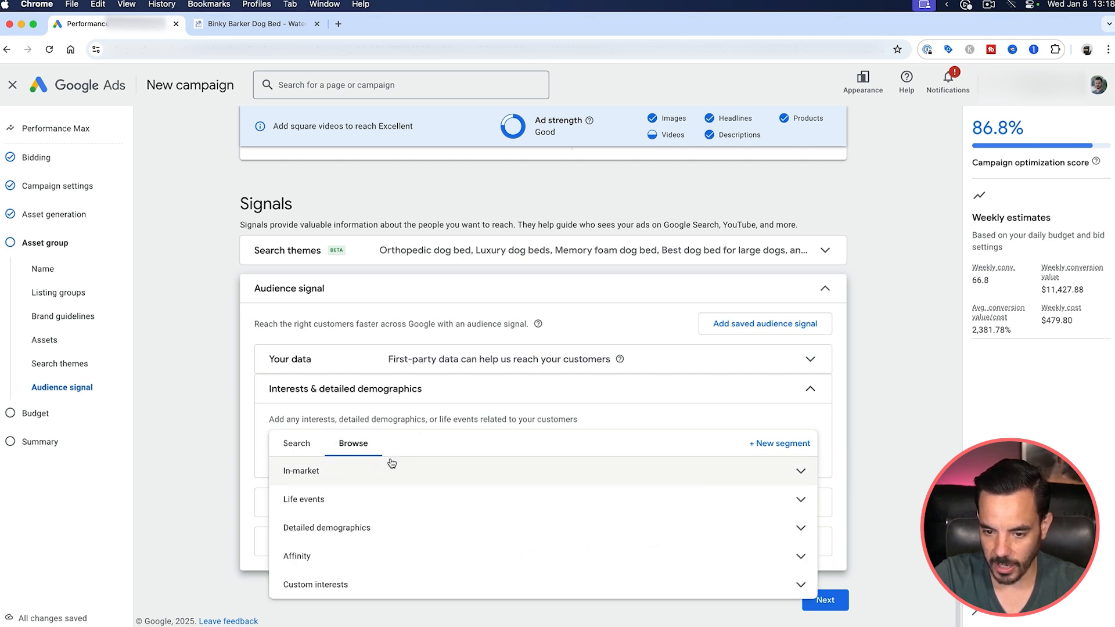
left_click(337, 476)
scroll(530, 570, "down", 3)
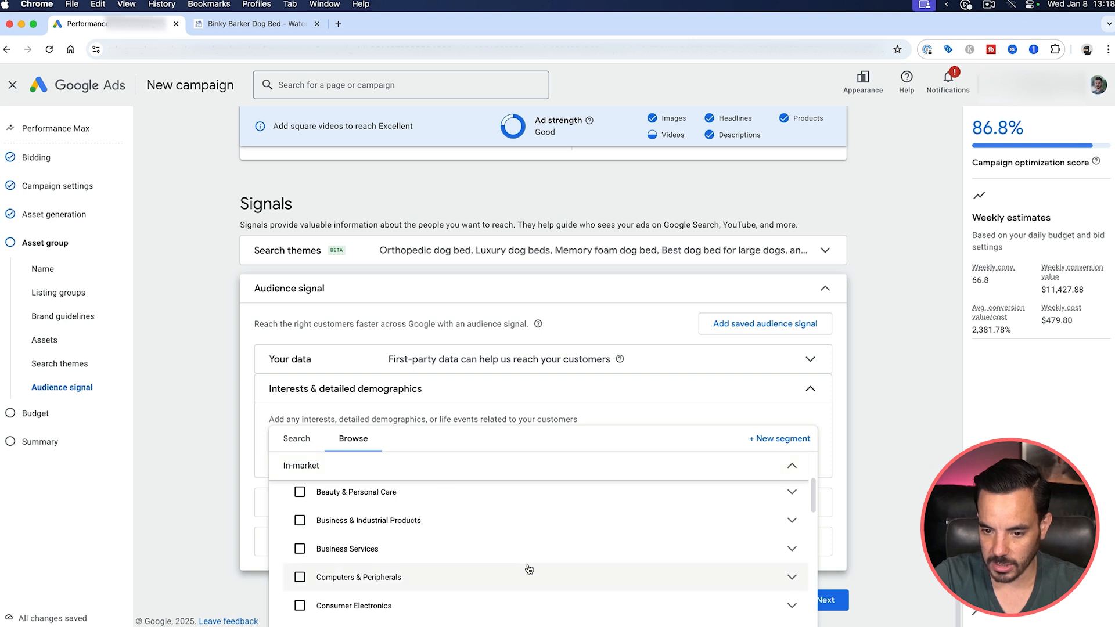
scroll(729, 535, "up", 3)
scroll(755, 531, "up", 1)
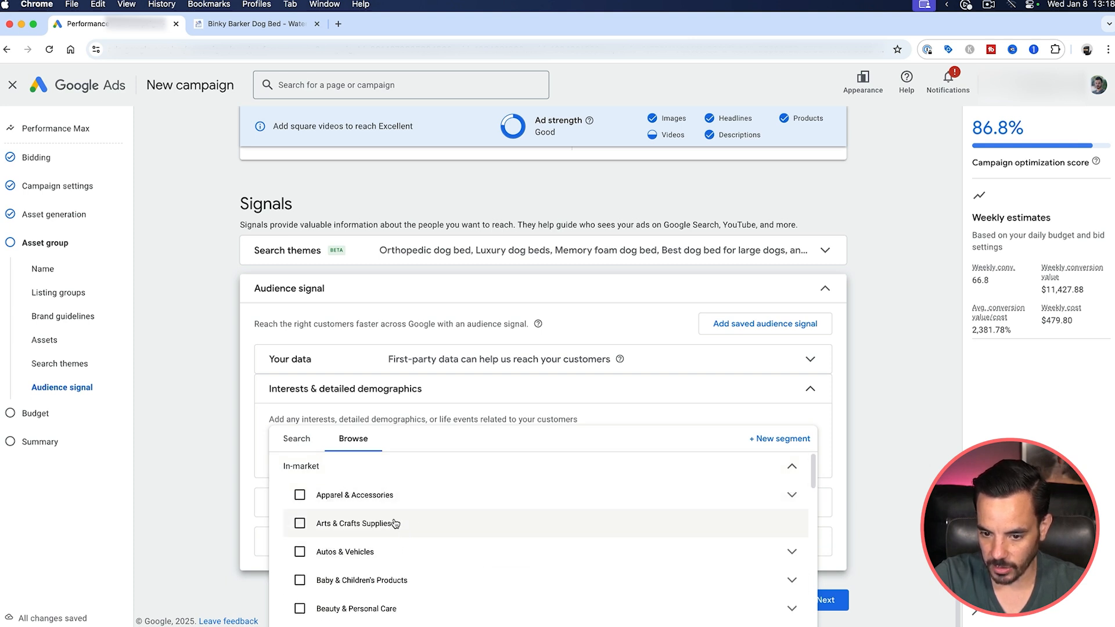
scroll(410, 527, "down", 1)
scroll(414, 534, "down", 1)
scroll(416, 545, "up", 1)
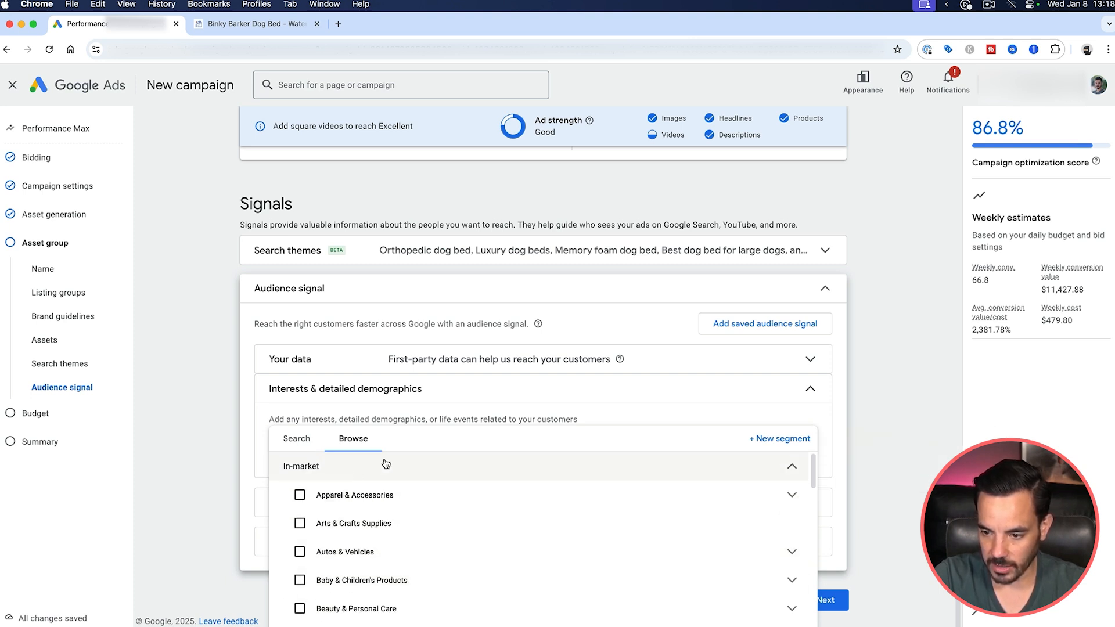
left_click(348, 465)
left_click(378, 554)
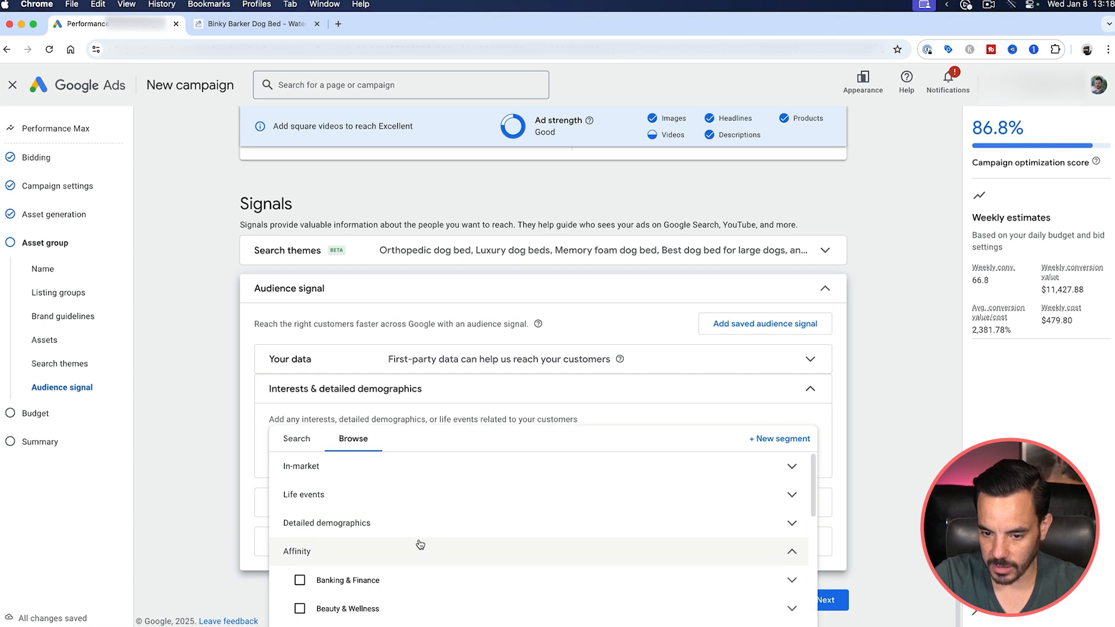
scroll(416, 581, "down", 3)
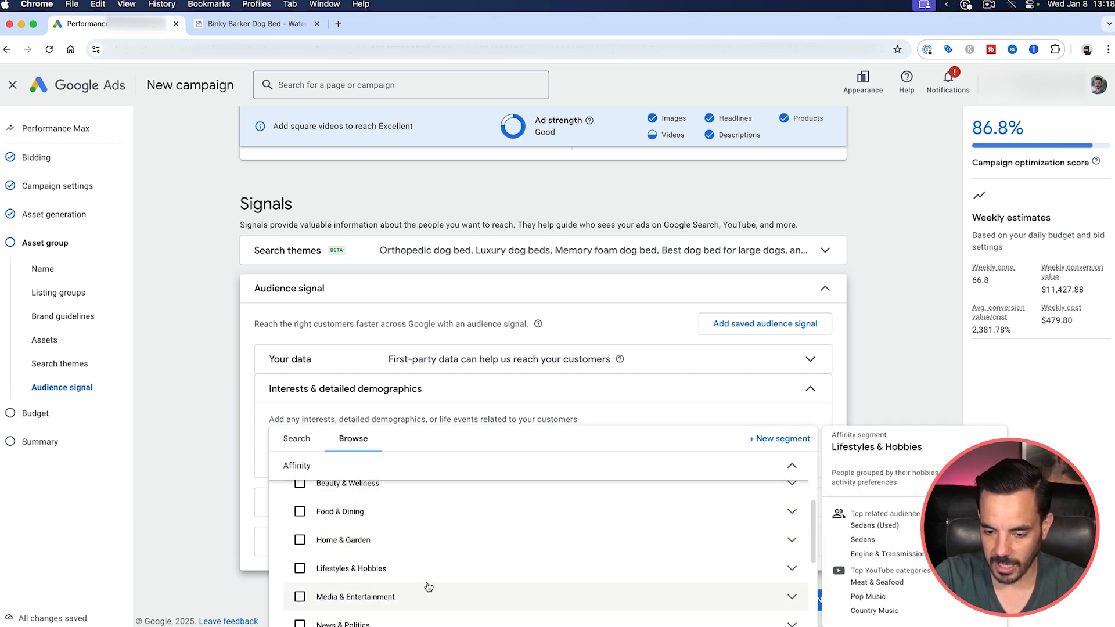
scroll(427, 586, "up", 1)
Search the interest segments for "dog" and review the life event, in-market and affinity options.
left_click(297, 439)
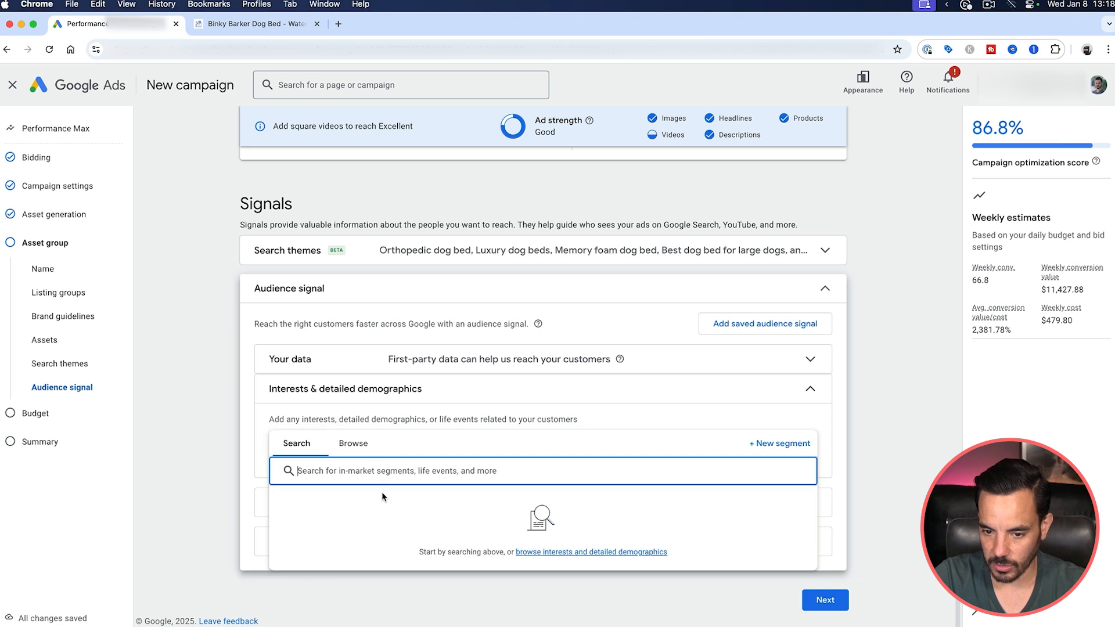
type("dog")
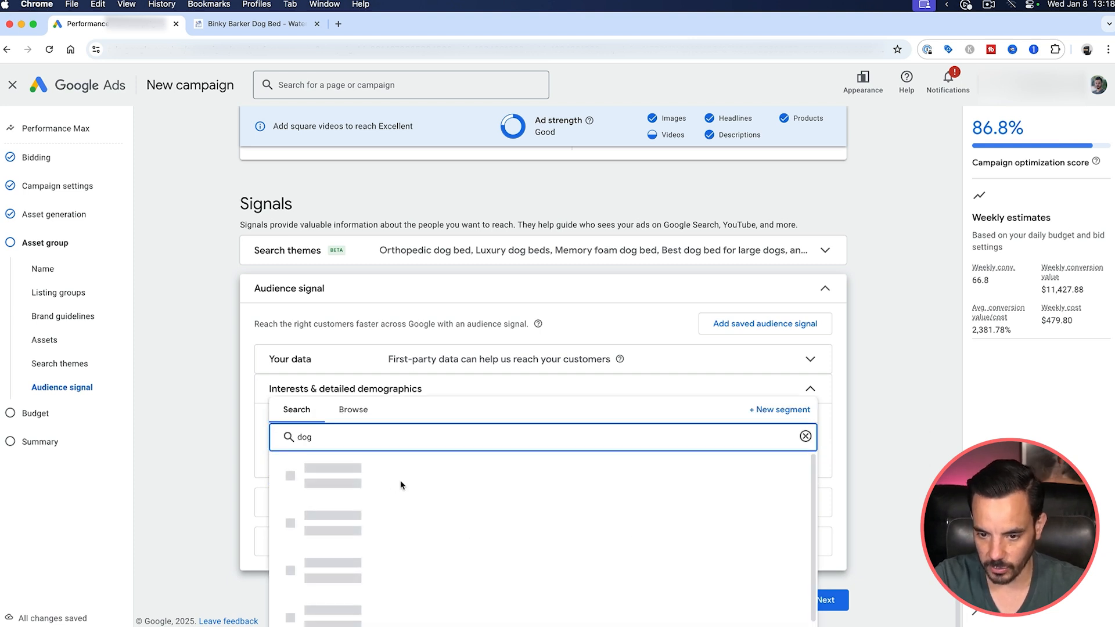
scroll(470, 510, "down", 1)
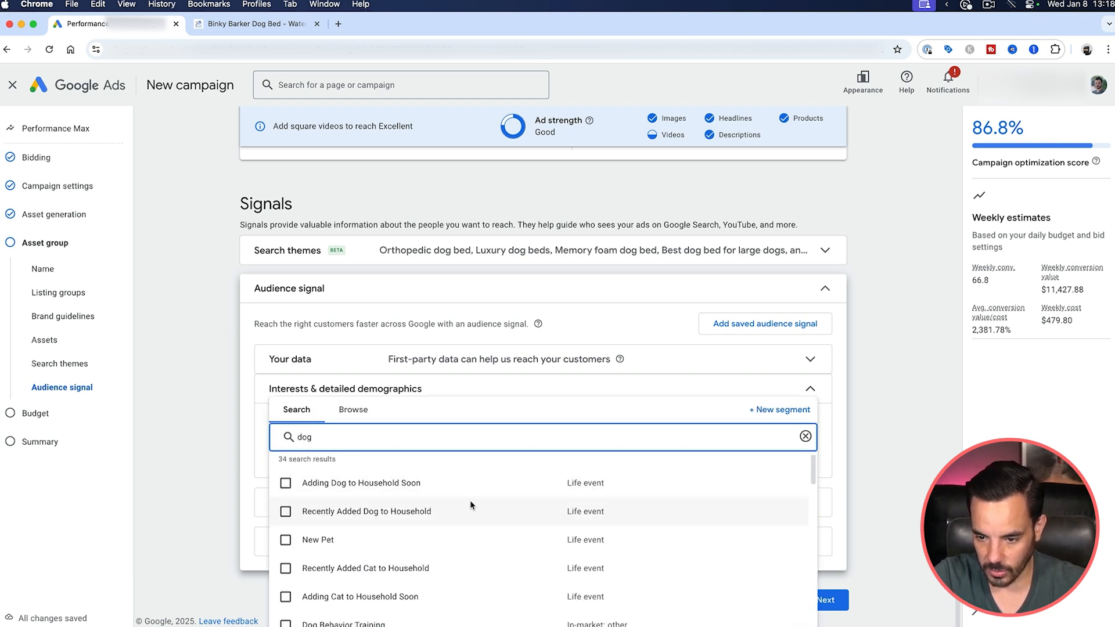
scroll(590, 500, "down", 4)
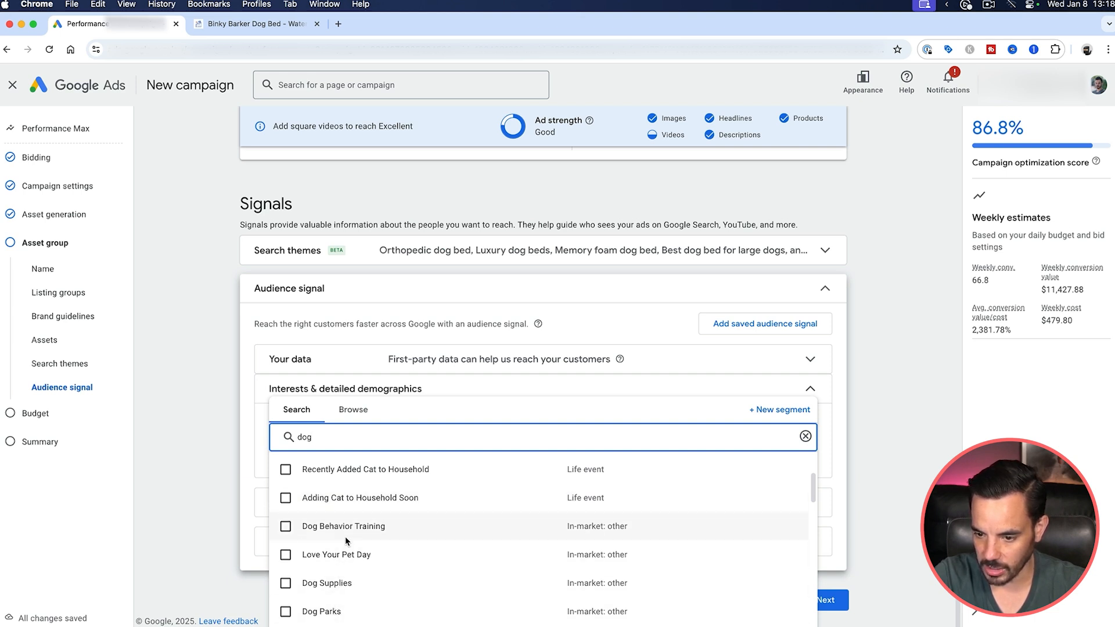
scroll(619, 556, "down", 2)
scroll(619, 556, "down", 10)
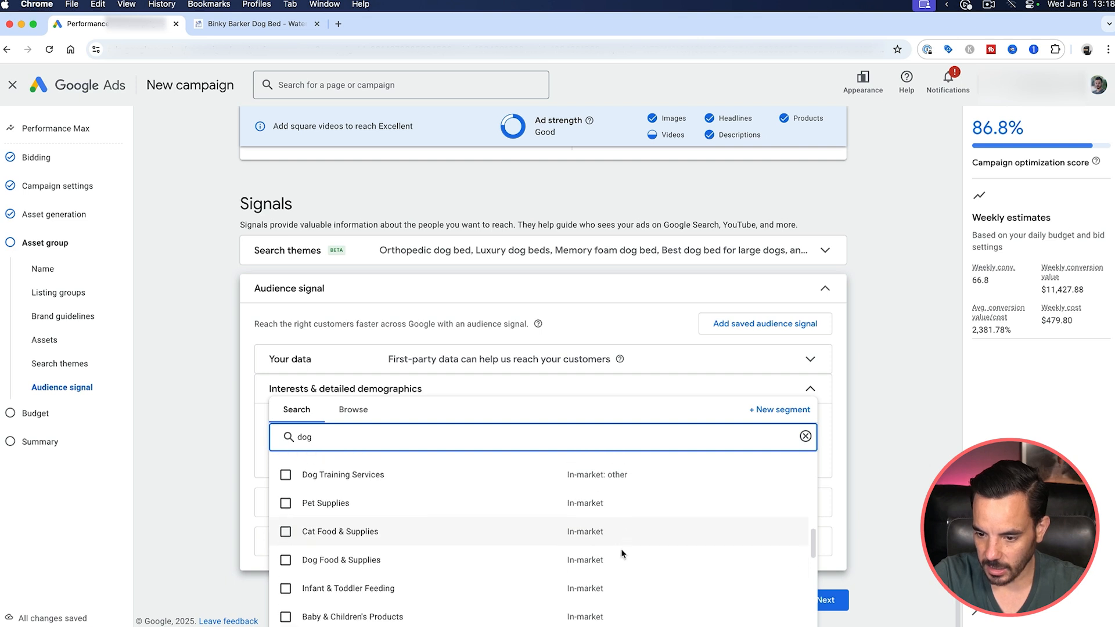
scroll(622, 549, "down", 5)
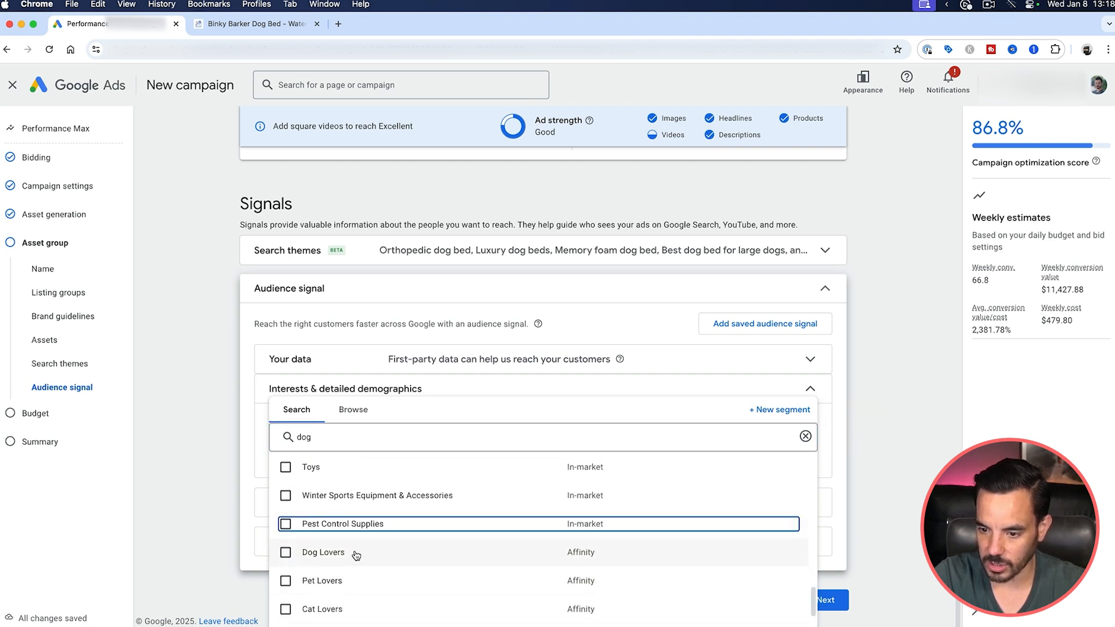
mouse_move(356, 556)
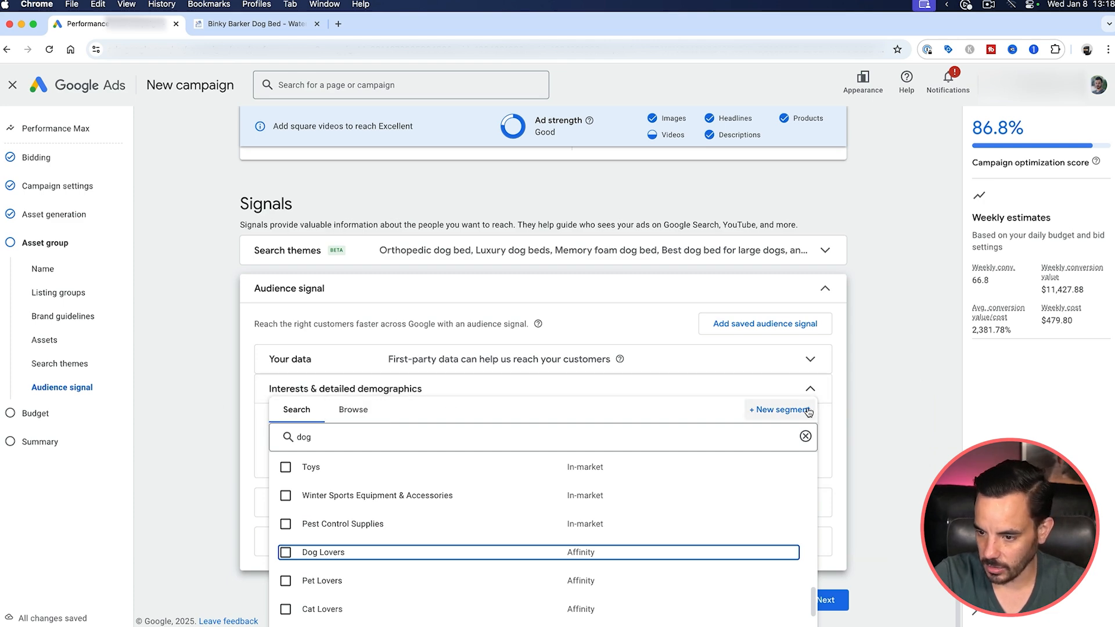
Start a new custom interest segment named Dog Supplies and add "dog supplies" as its first interest.
left_click(878, 451)
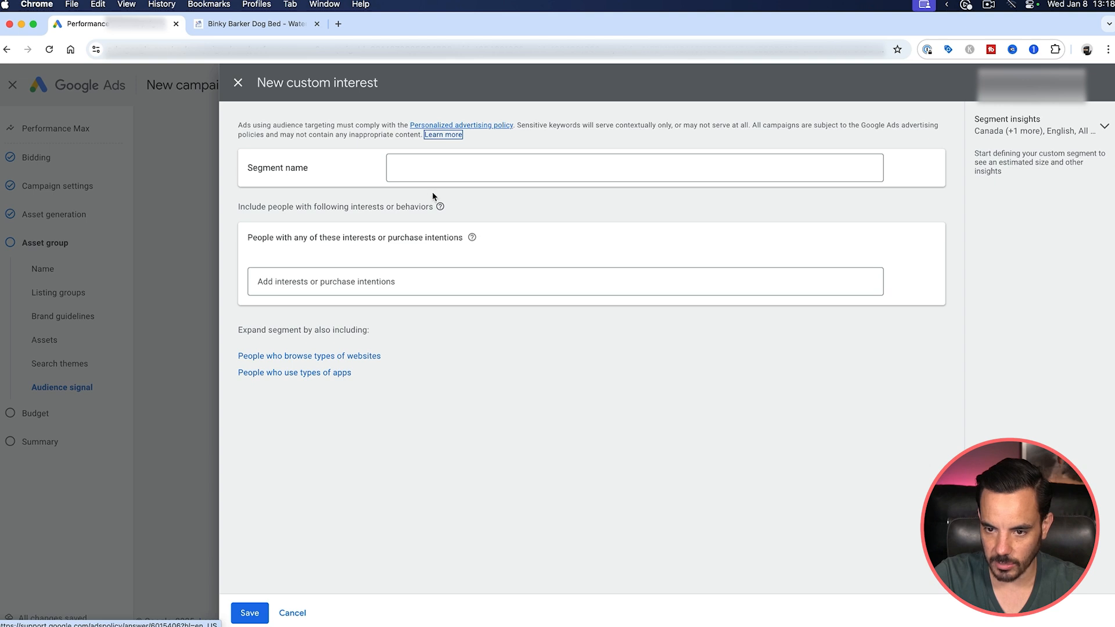
left_click(447, 169)
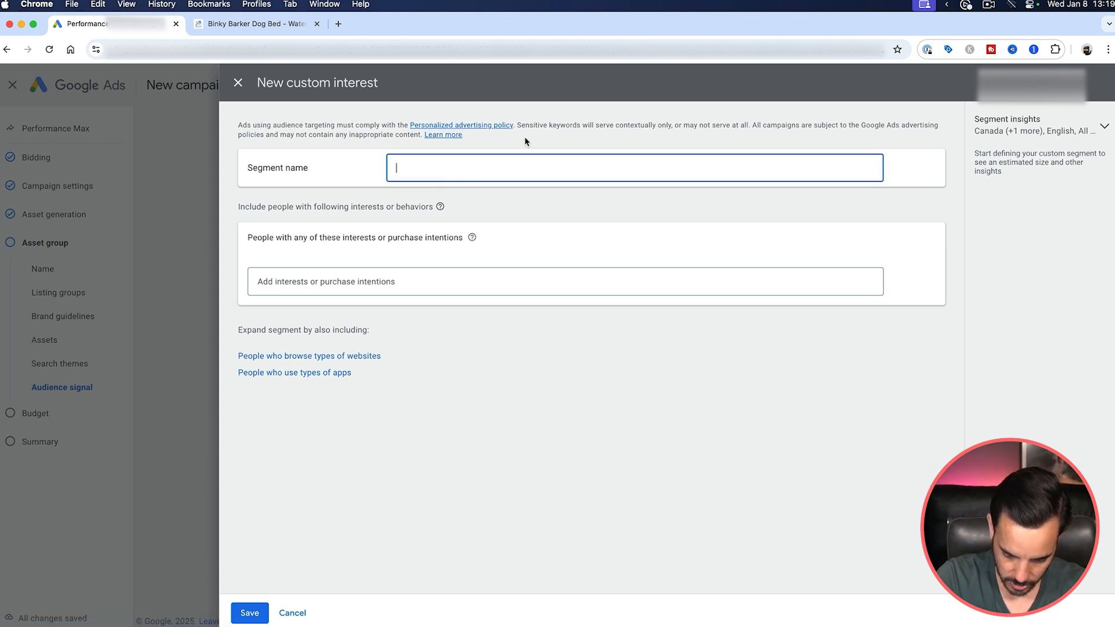
type("Dog ")
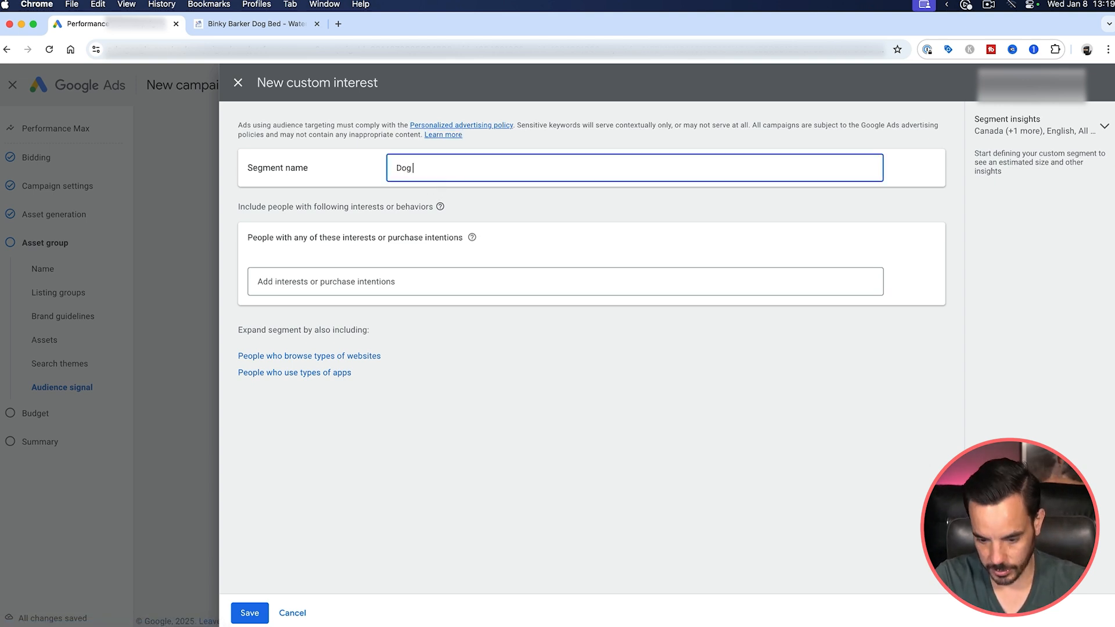
type("Supplies")
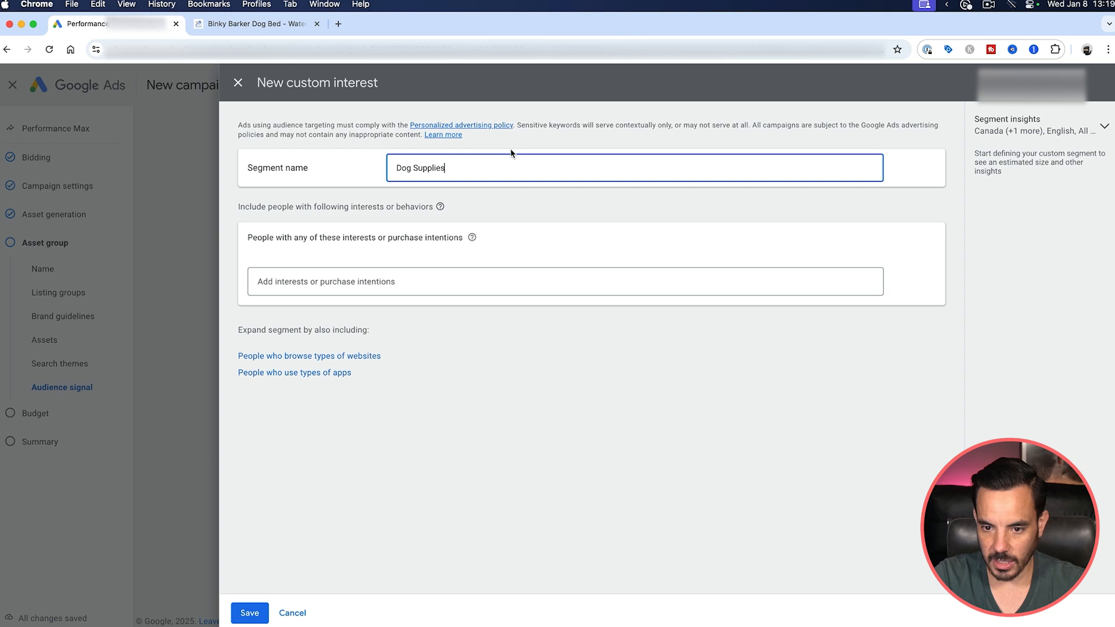
left_click(293, 282)
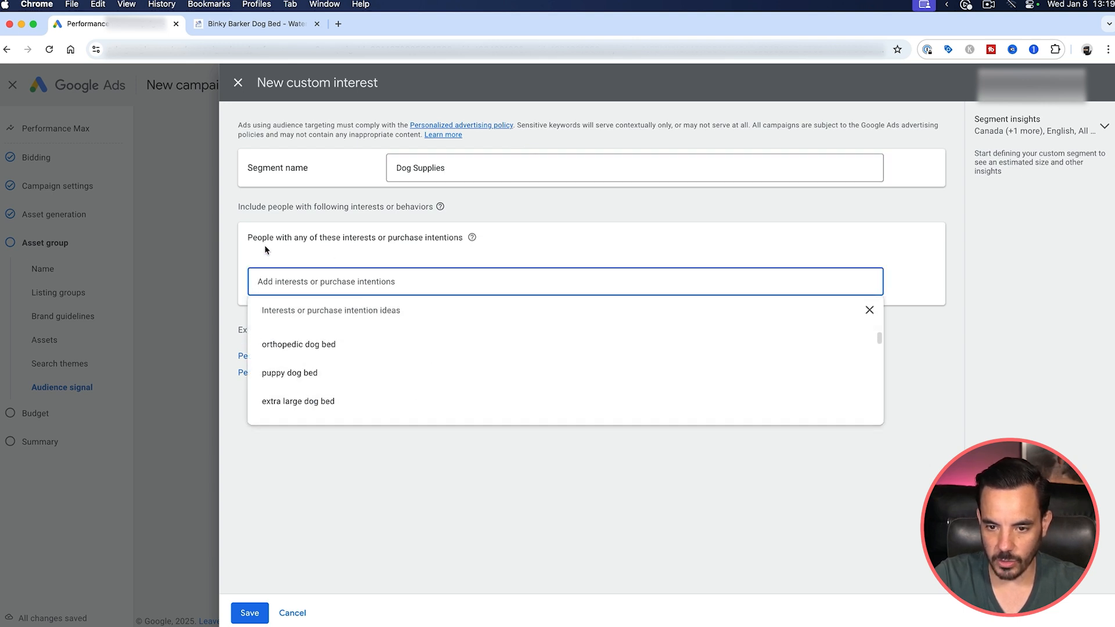
type("dog supplies")
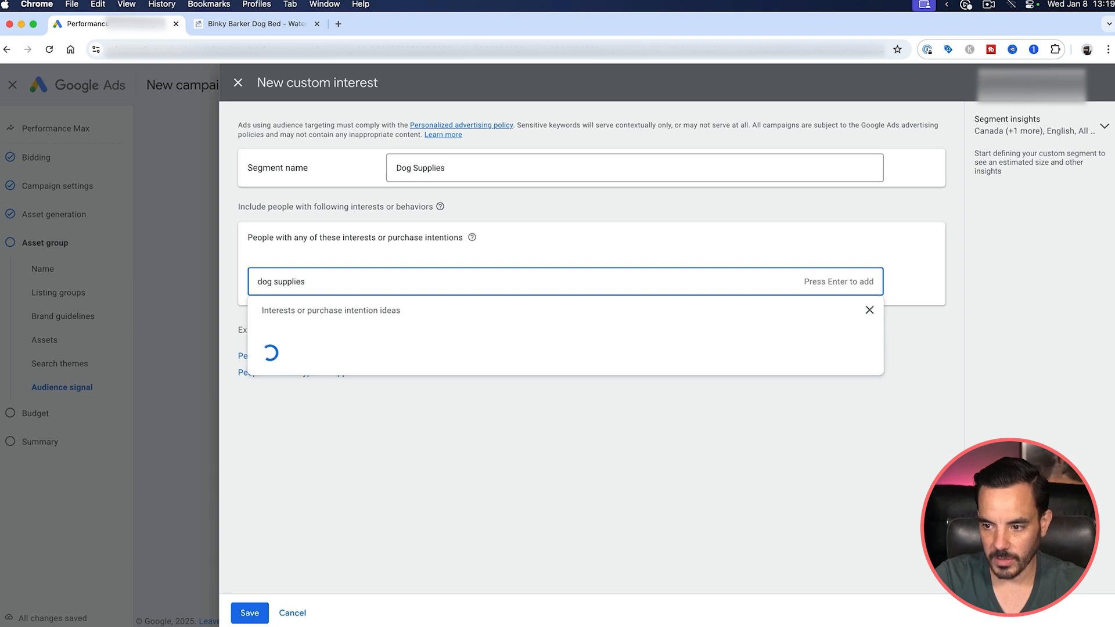
key("Return")
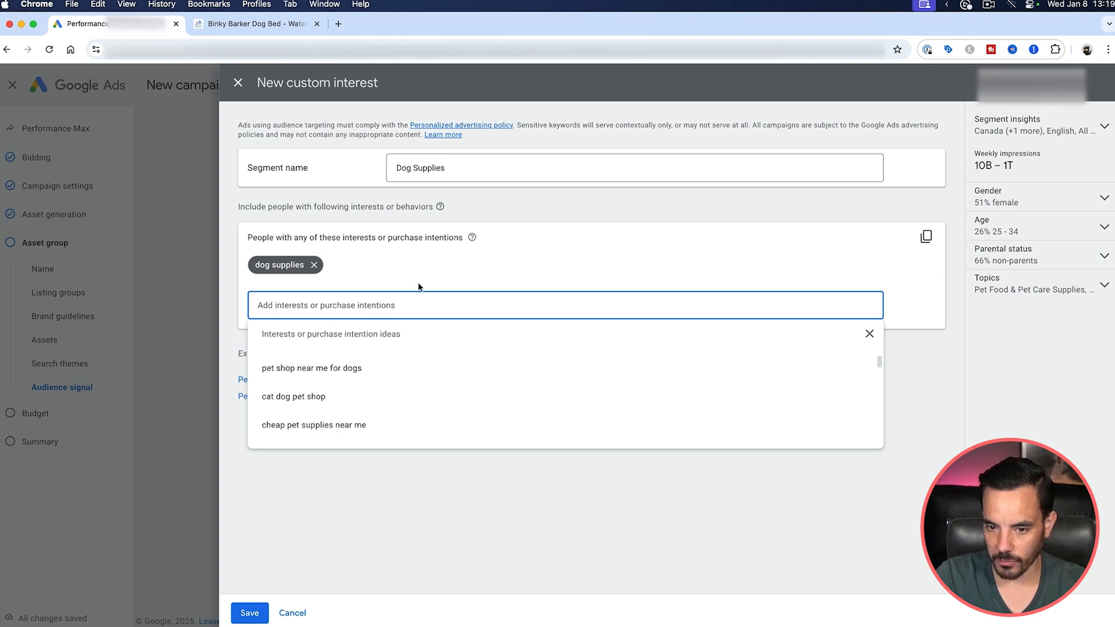
Add the suggested interests pet shop near me for dogs, cheap pet supplies near me, big dog pet food and dog pet shop.
left_click(354, 374)
left_click(331, 396)
left_click(336, 429)
left_click(341, 400)
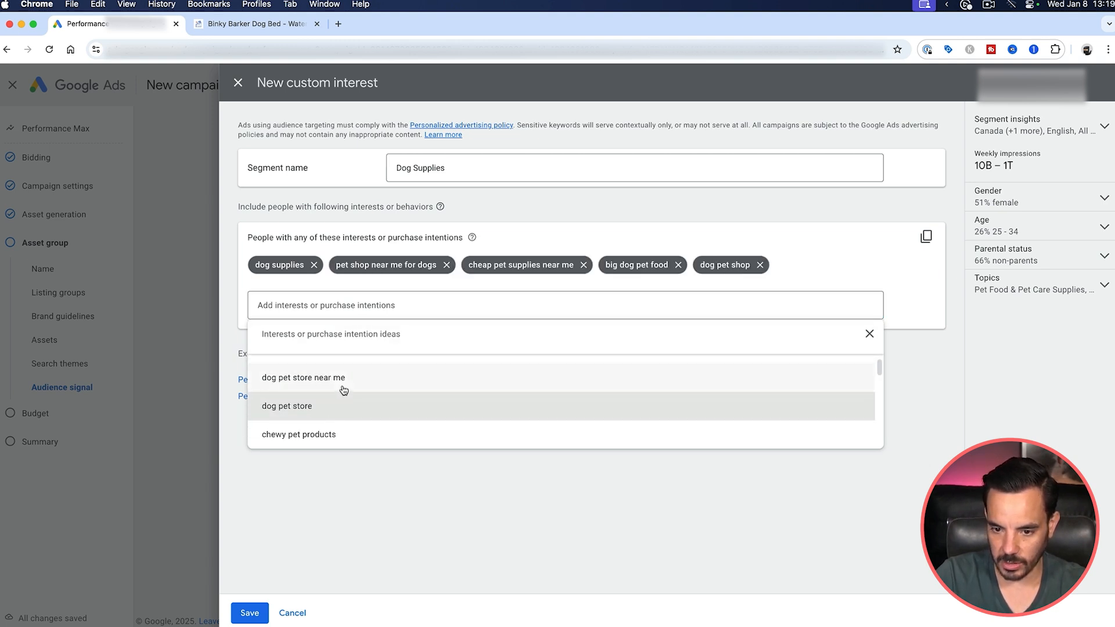
Add dog pet store near me, dog pet store and chewy dog supplies as interests, and save the Dog Supplies segment.
left_click(343, 385)
left_click(349, 408)
left_click(350, 433)
left_click(469, 503)
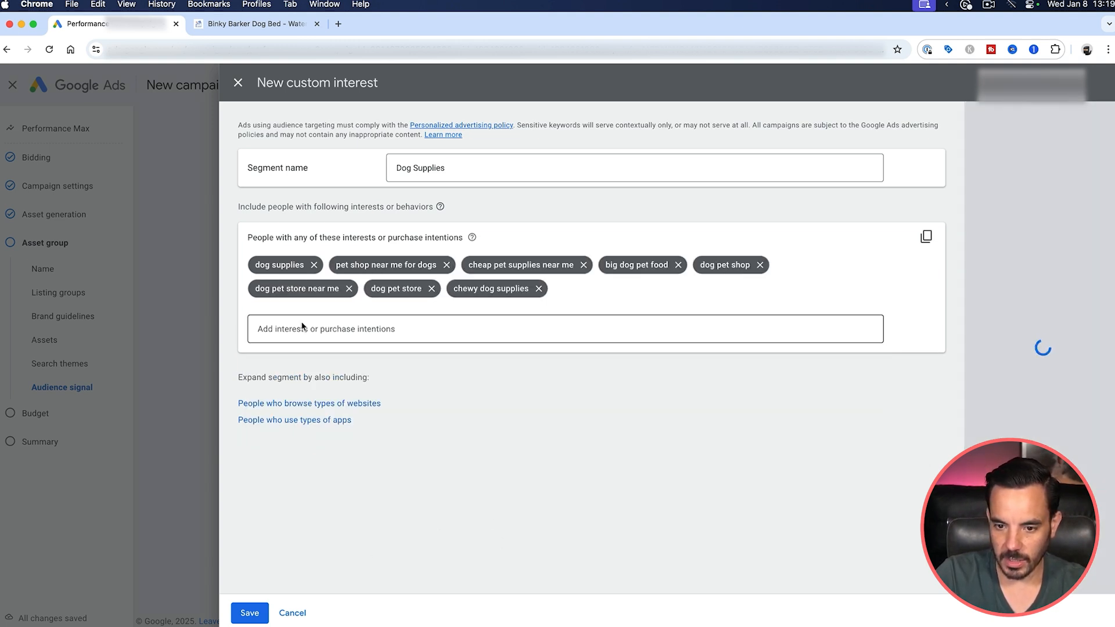
mouse_move(301, 617)
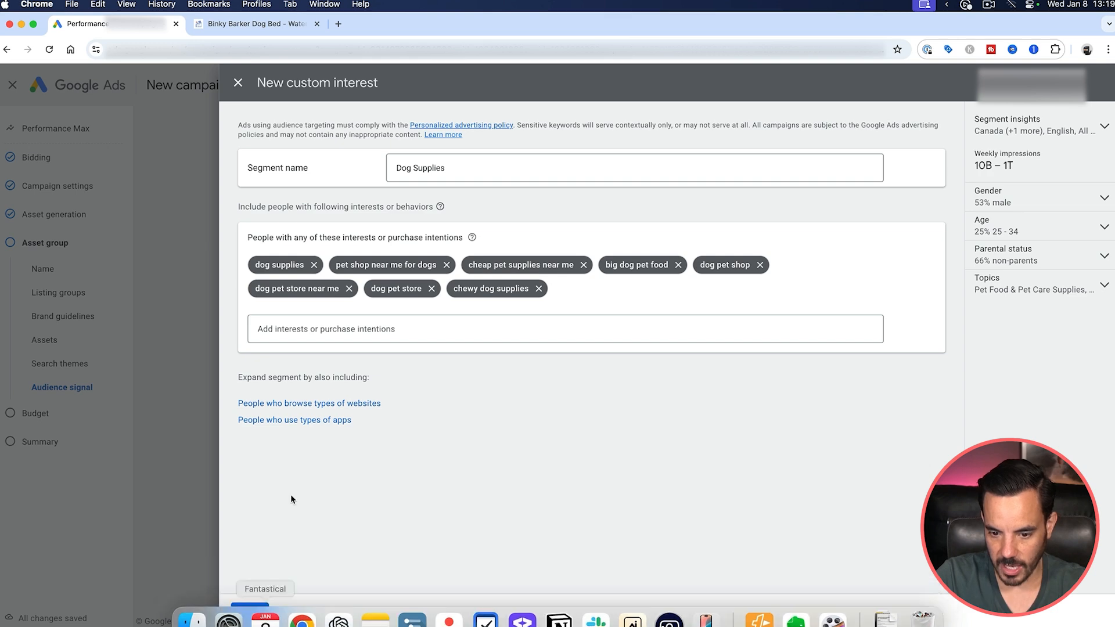
left_click(250, 612)
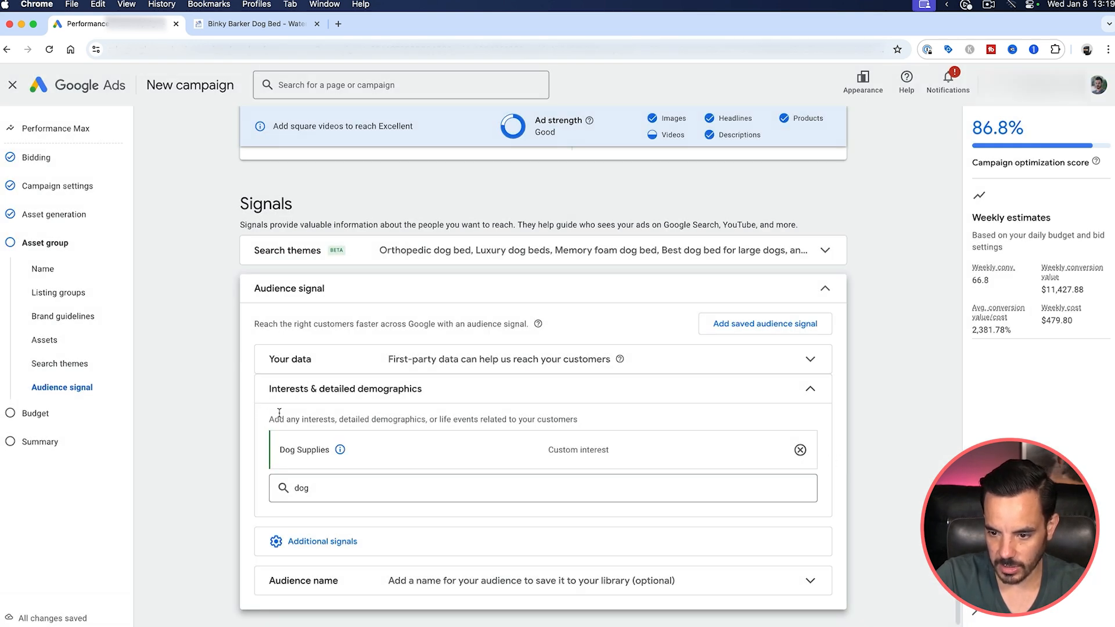
Create a new custom interest segment named Dog Beds and add "dog beds" as its first interest.
mouse_move(522, 456)
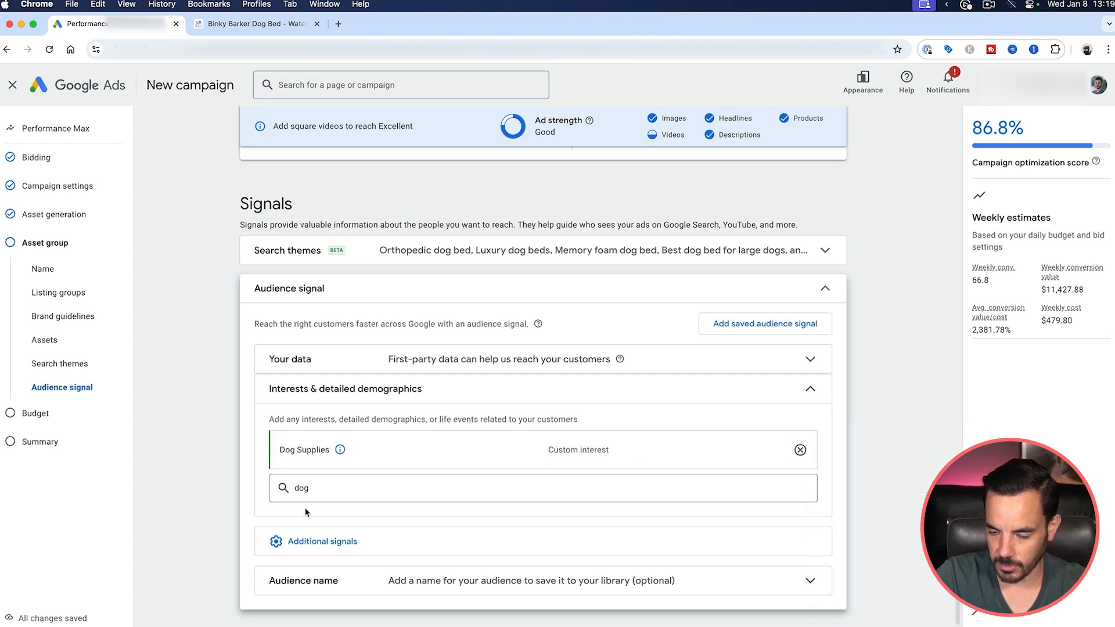
scroll(298, 442, "down", 1)
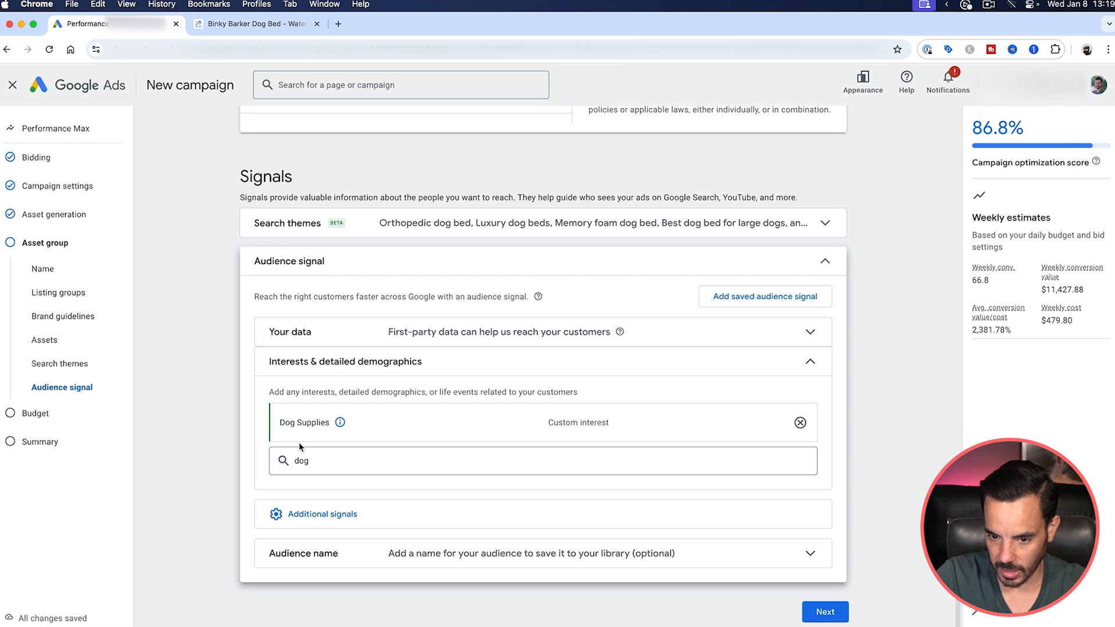
left_click(346, 464)
key("super+a")
key("BackSpace")
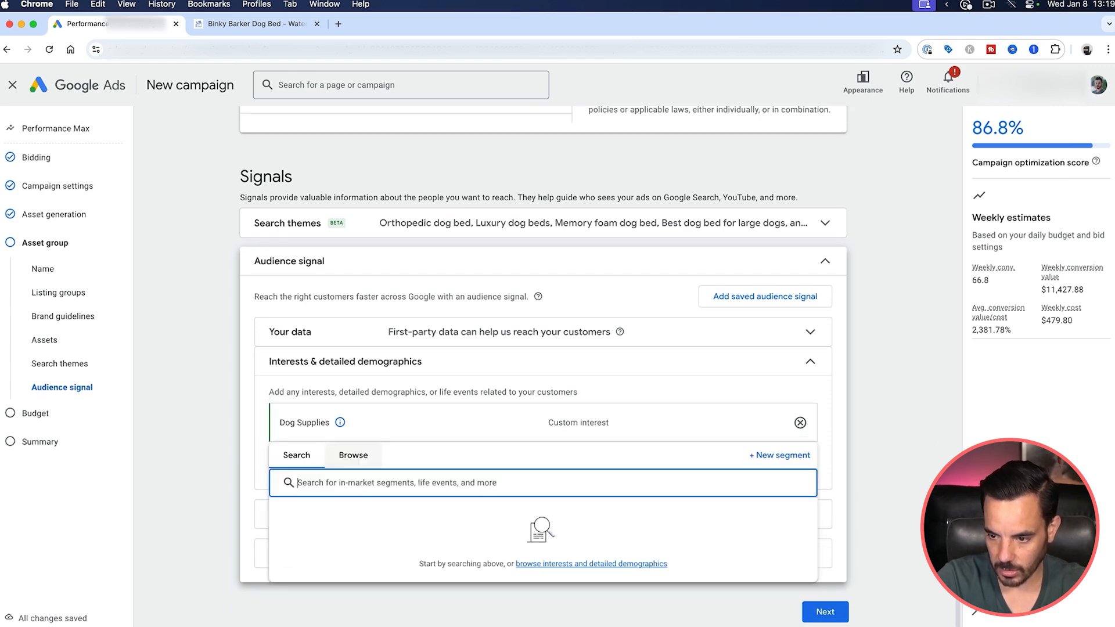
left_click(781, 455)
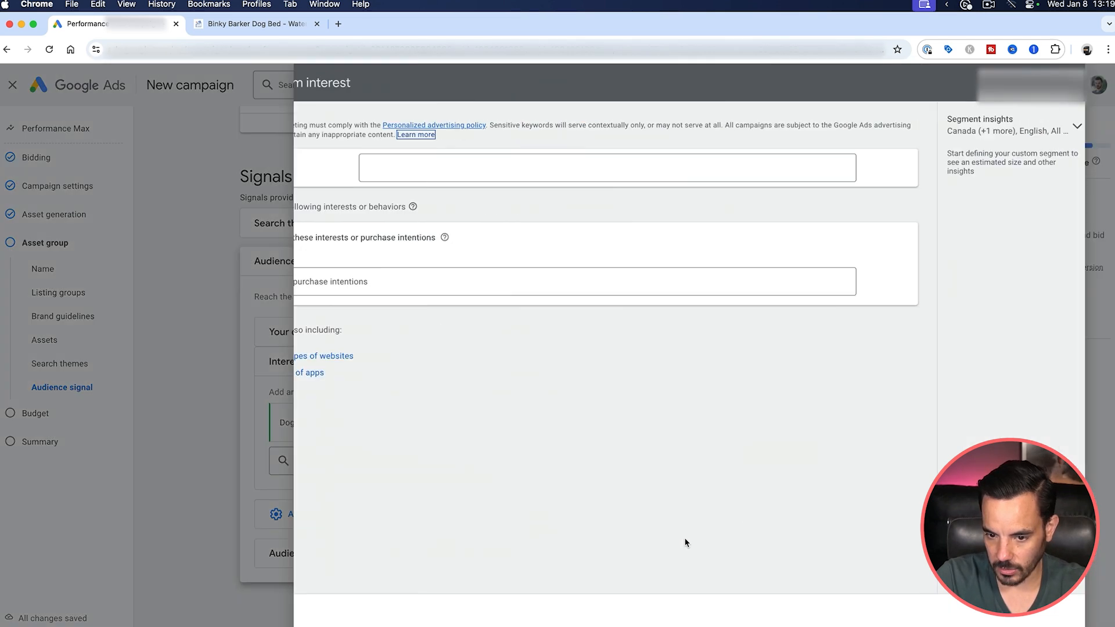
left_click(435, 171)
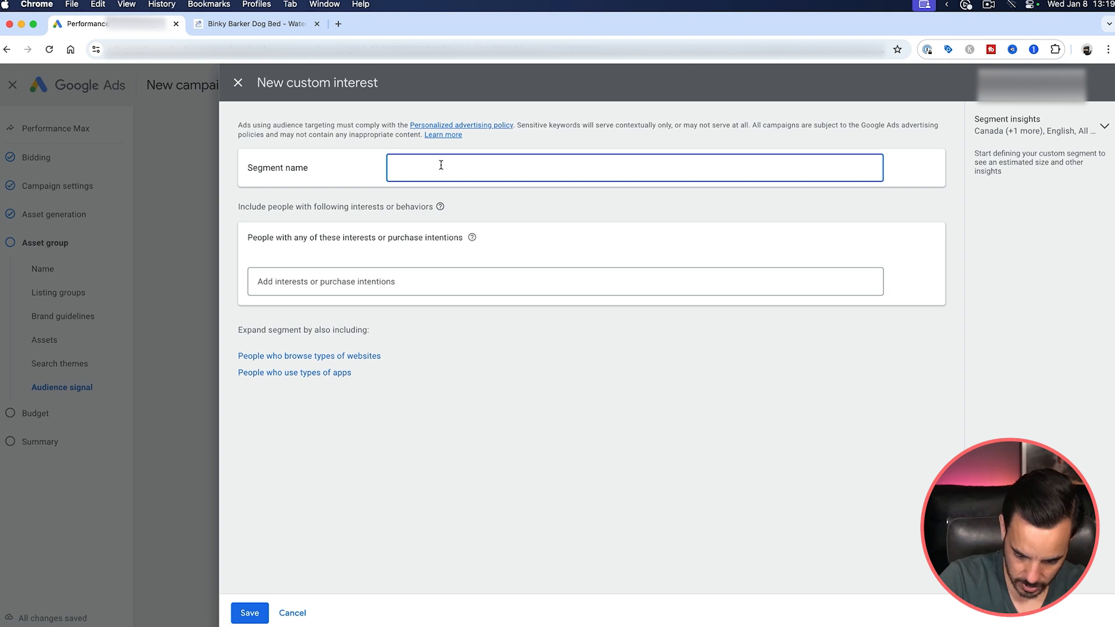
type("Dog")
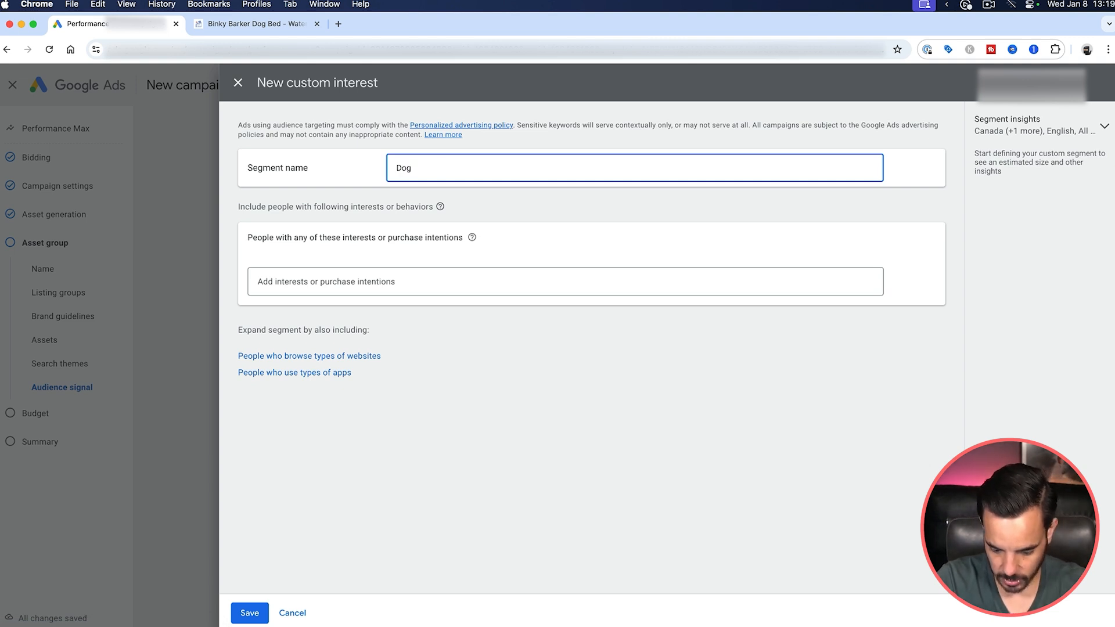
type(" Beds")
left_click(337, 285)
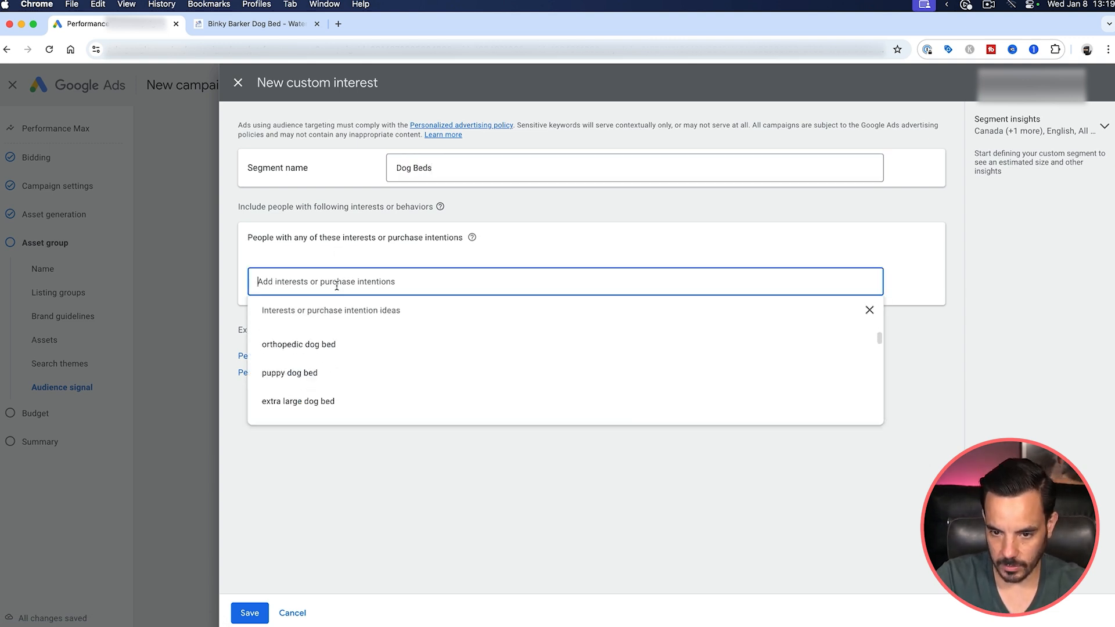
type("dog beds")
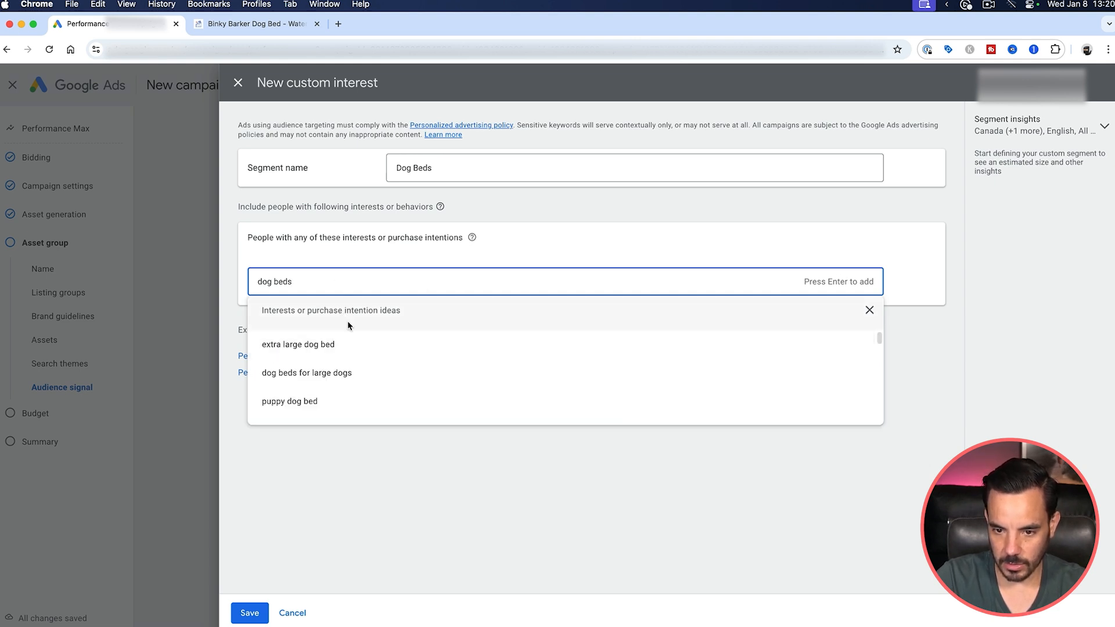
key("Return")
Add extra large dog bed, dog beds for large dogs, big dog bed, puppy dog bed and giant dog bed as interests, and save the segment.
type("dog beds")
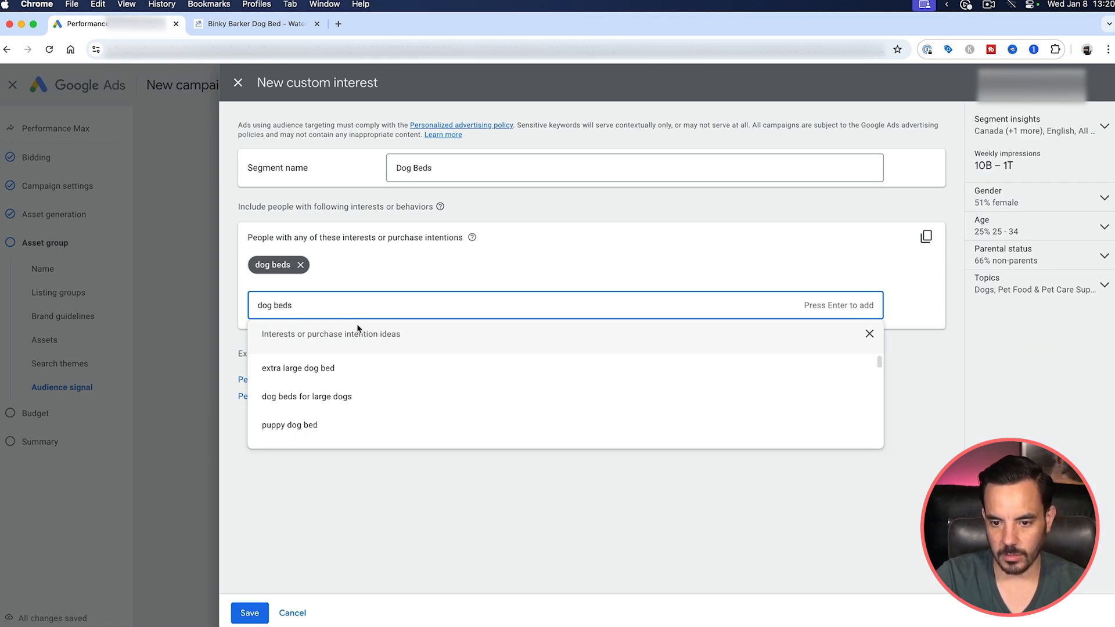
left_click(346, 367)
left_click(343, 377)
left_click(339, 394)
left_click(343, 380)
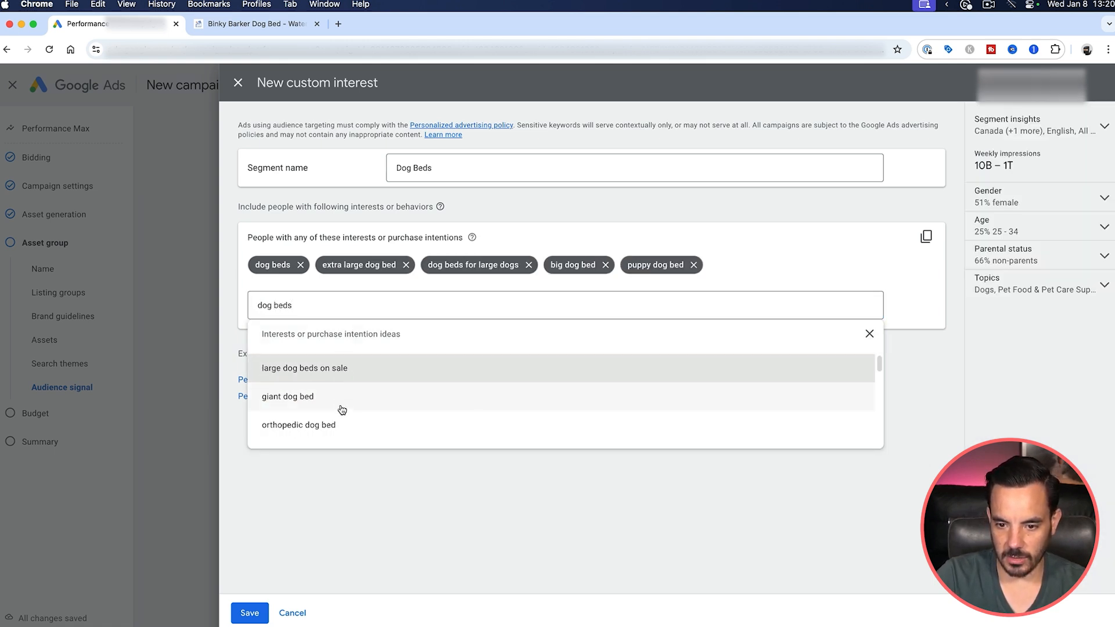
left_click(343, 401)
left_click(535, 524)
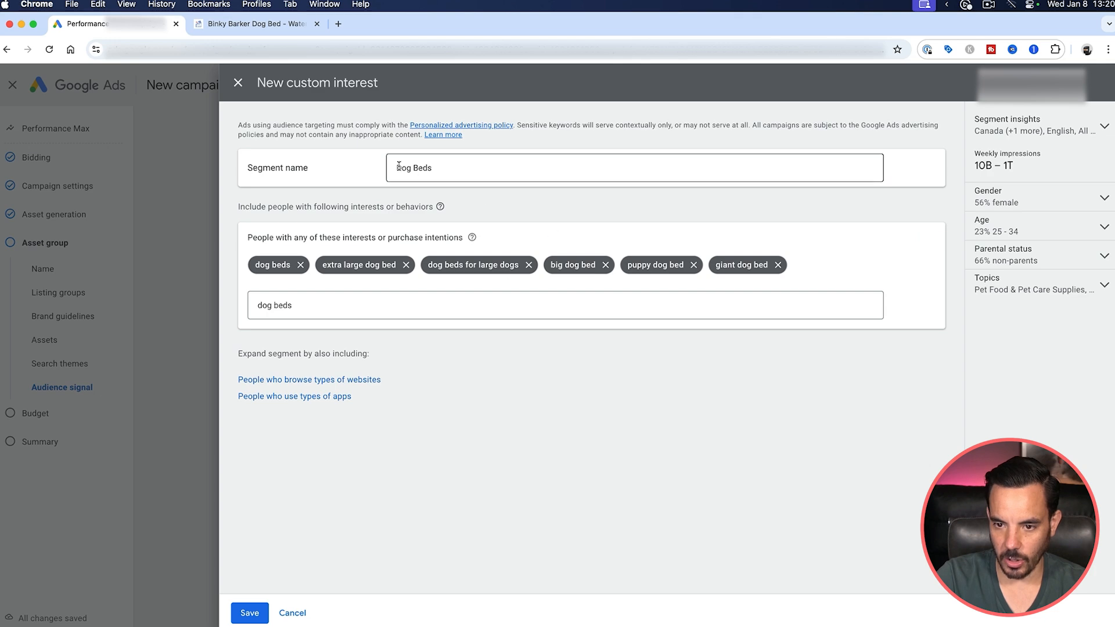
left_click(248, 613)
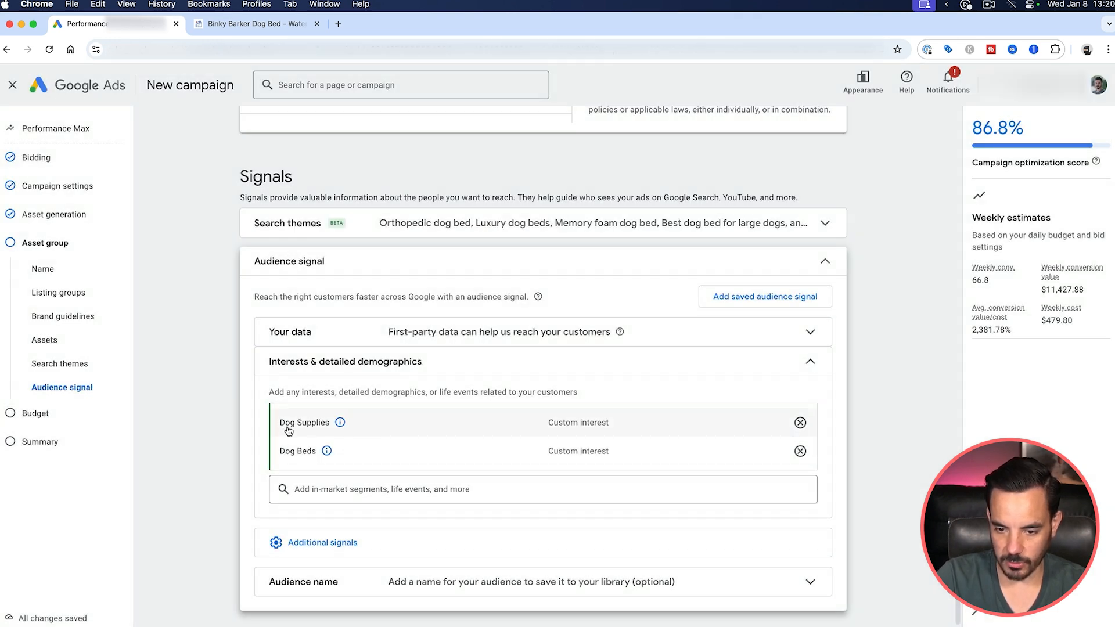
Search the interest segments for "dog" and add the in-market segments Dog Supplies, Dog Parks and Healthy Food for Dogs.
mouse_move(293, 430)
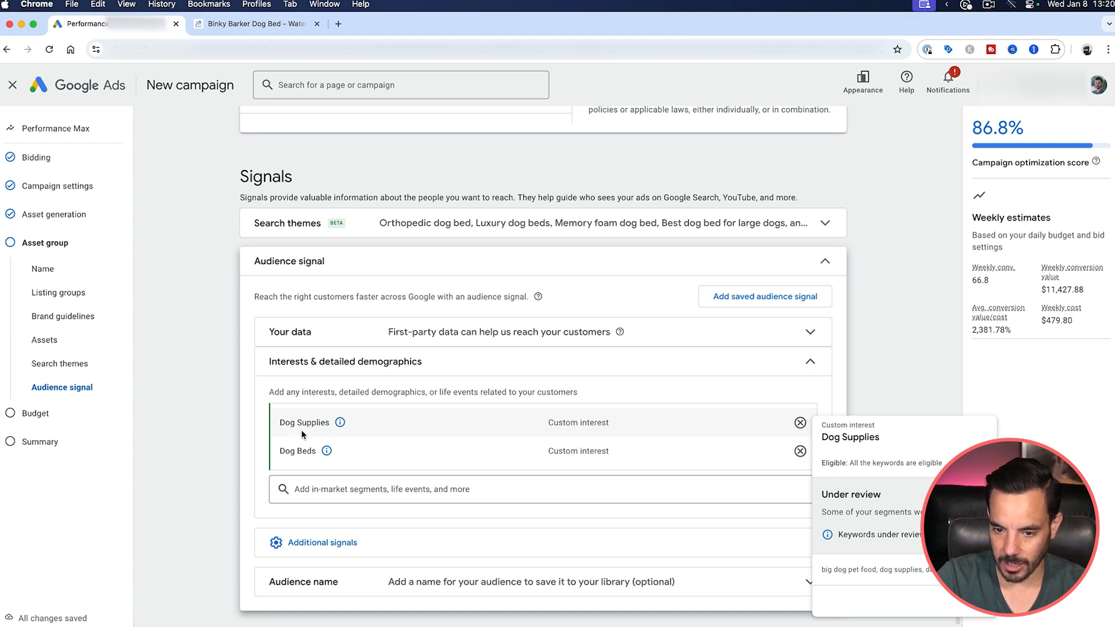
mouse_move(297, 456)
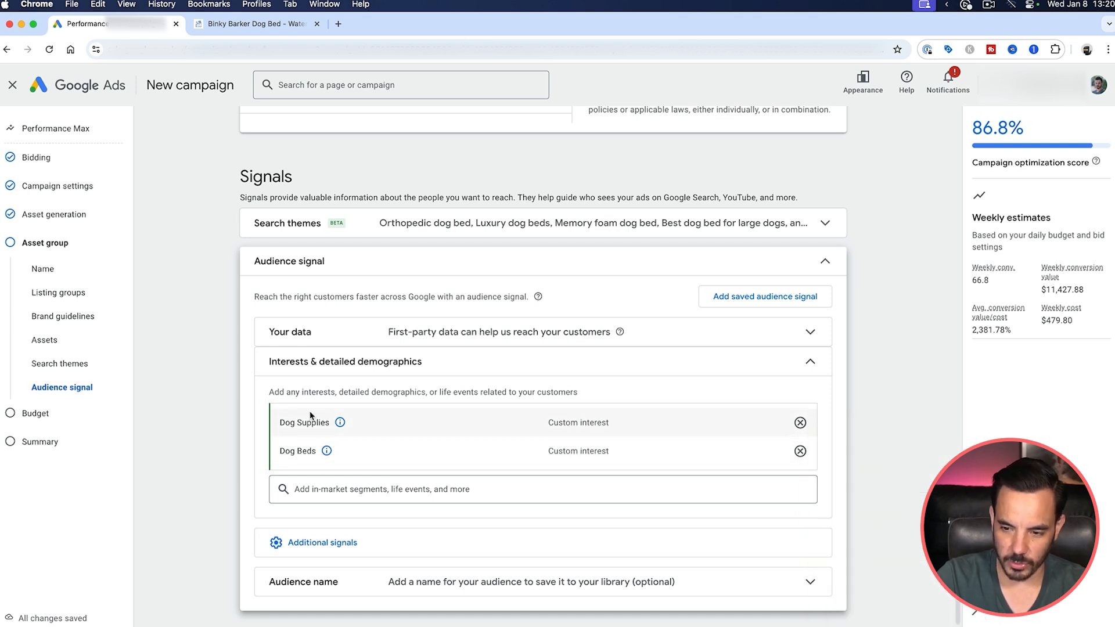
mouse_move(386, 420)
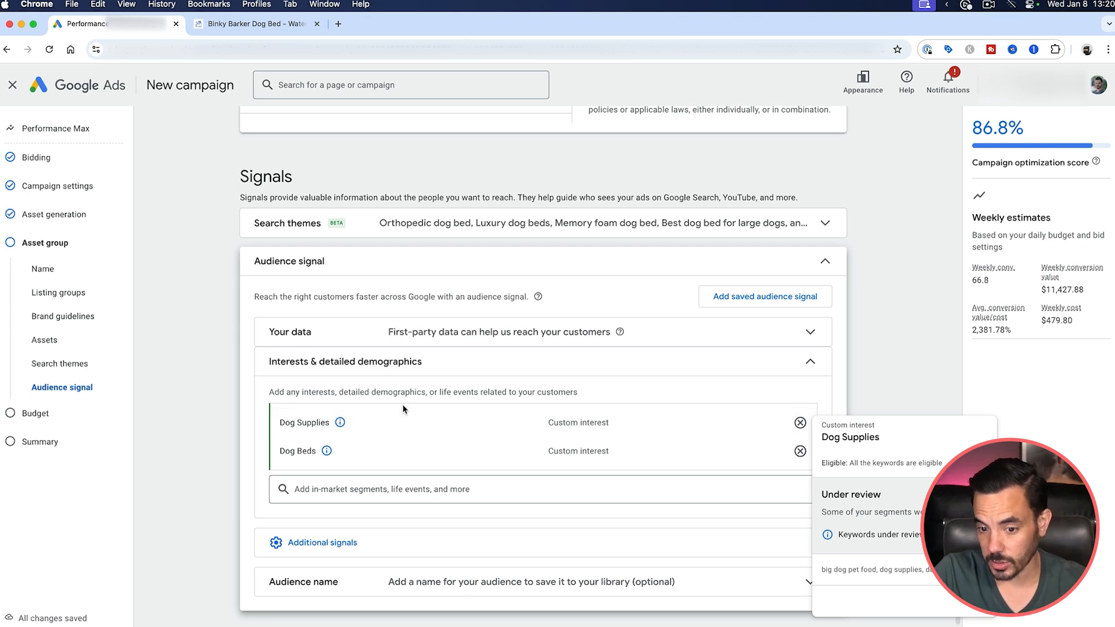
left_click(355, 490)
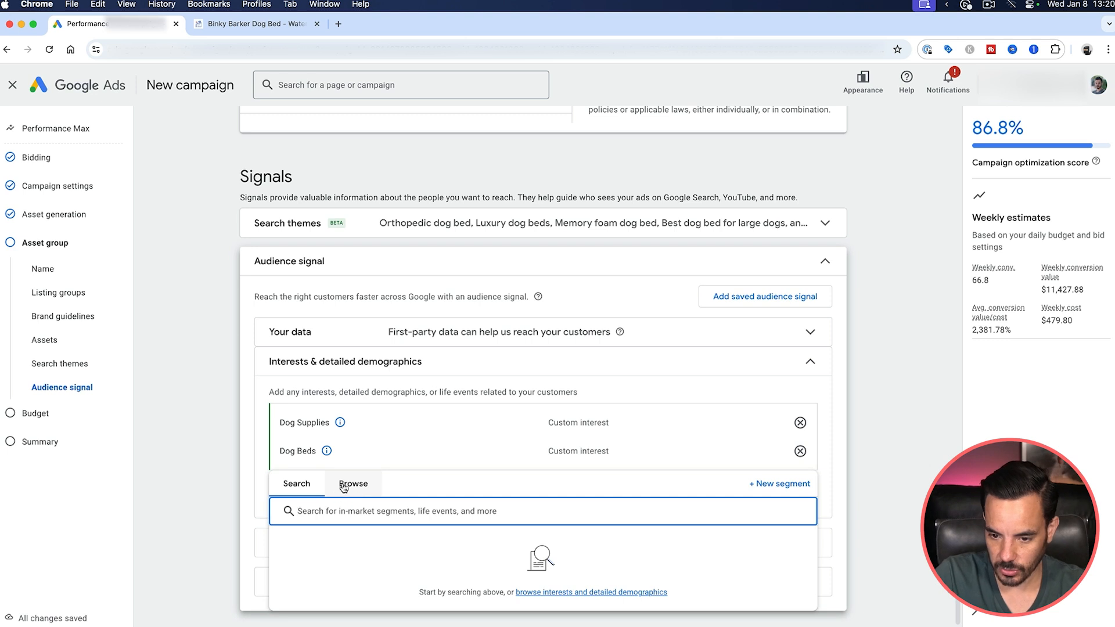
type("dog")
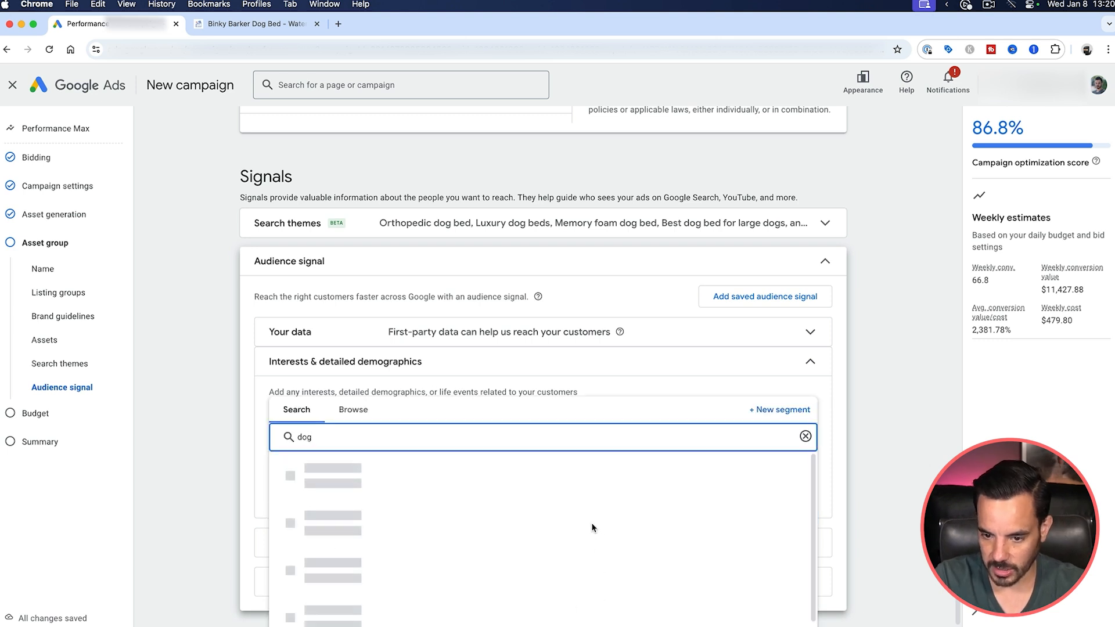
scroll(593, 526, "down", 3)
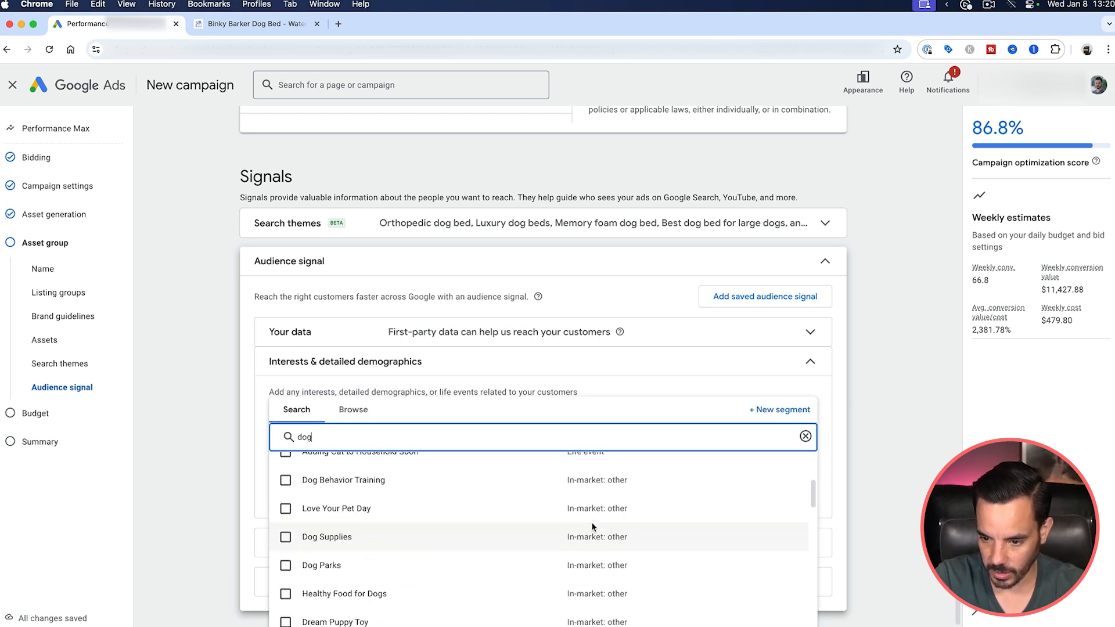
left_click(285, 537)
left_click(287, 565)
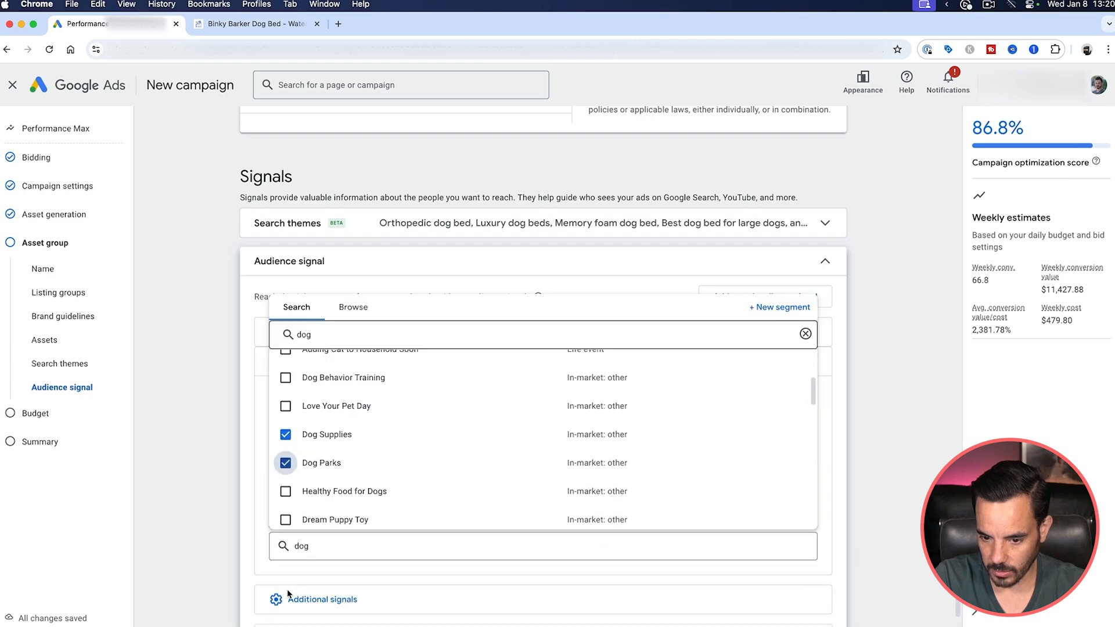
scroll(406, 531, "down", 10)
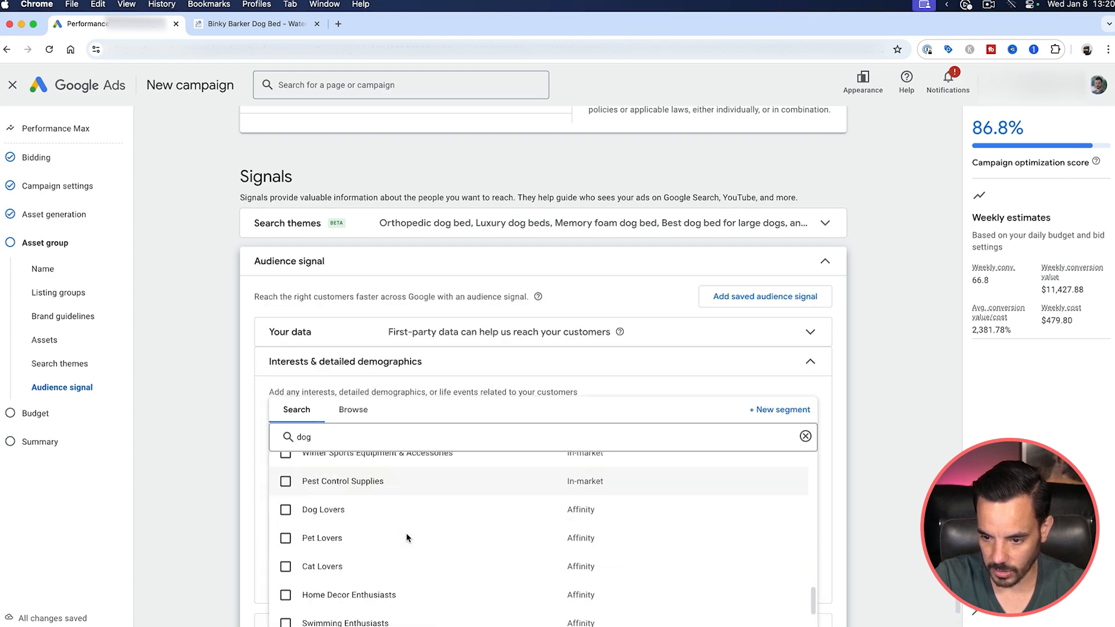
Add the affinity segments Cat Lovers, Pet Lovers and Dog Lovers to the audience signal, leaving Home Decor Enthusiasts unselected.
left_click(286, 504)
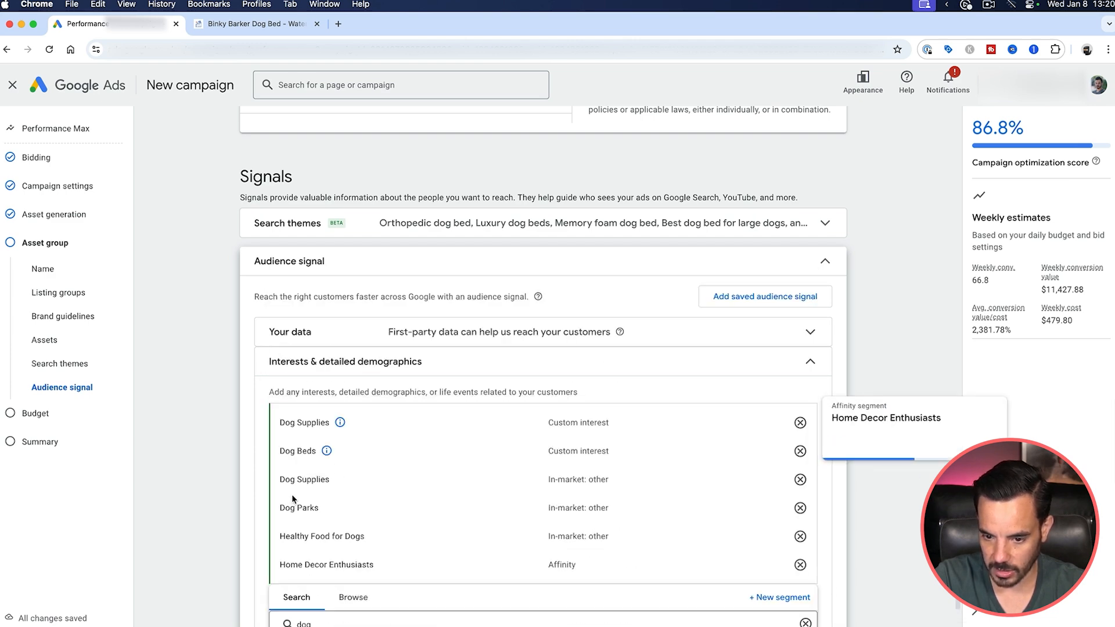
left_click(285, 476)
scroll(284, 492, "up", 2)
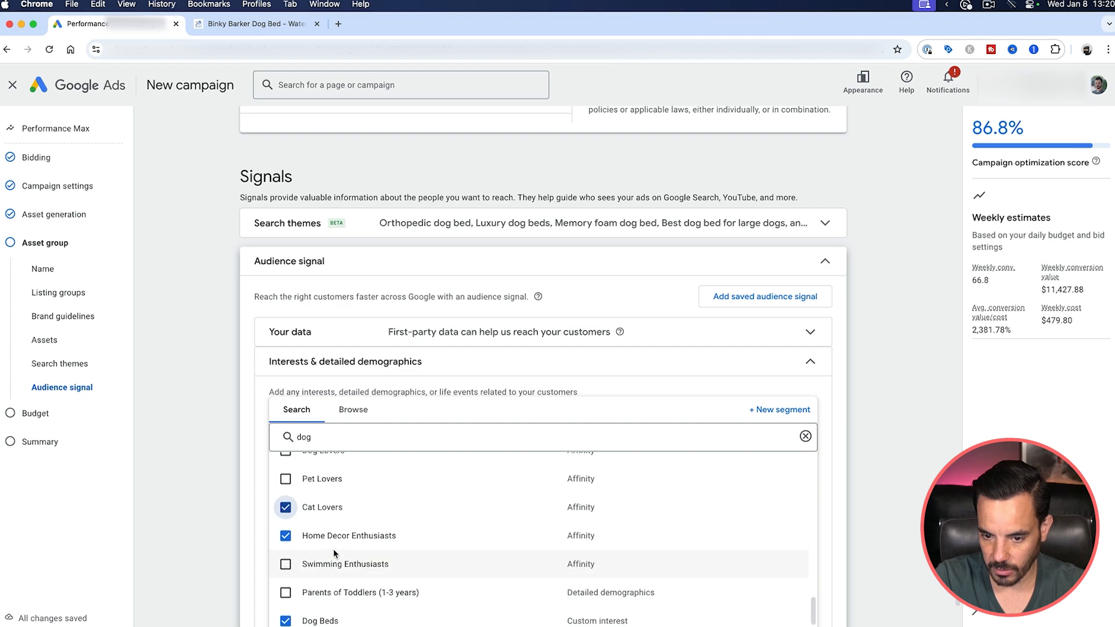
left_click(284, 490)
left_click(286, 461)
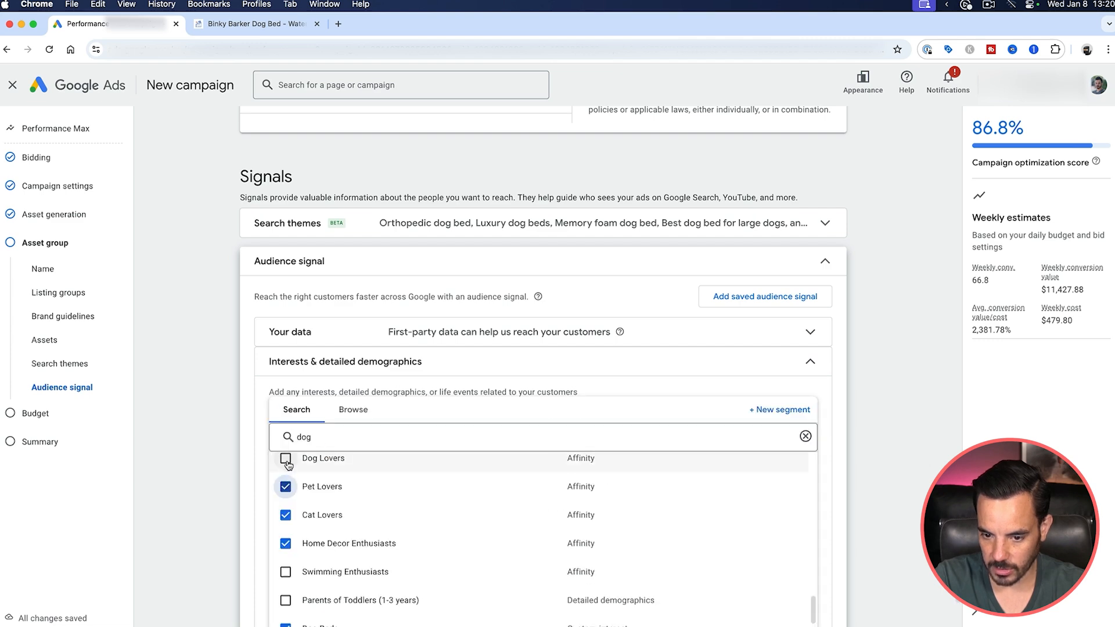
left_click(286, 545)
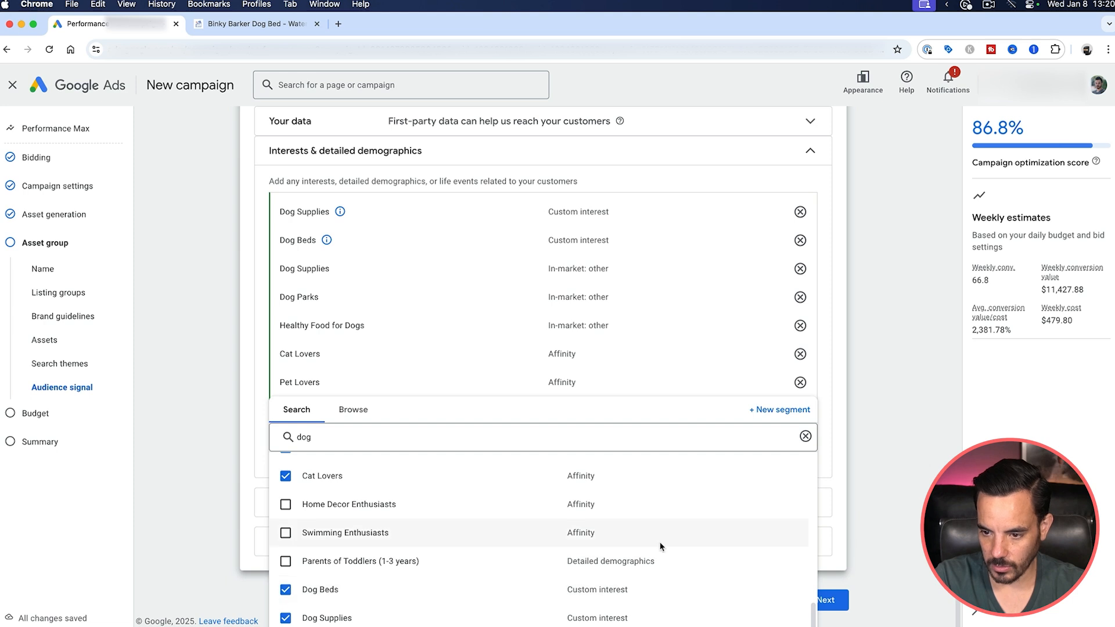
left_click(187, 384)
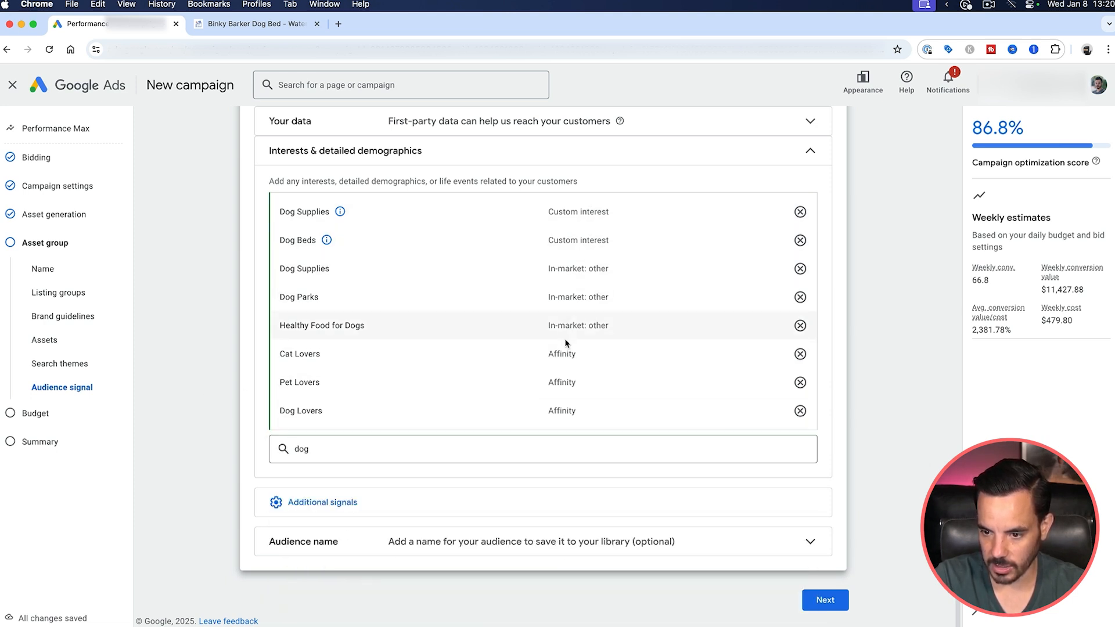
Collapse the interests section and look over the additional demographics signal and the optional audience name.
scroll(418, 317, "up", 2)
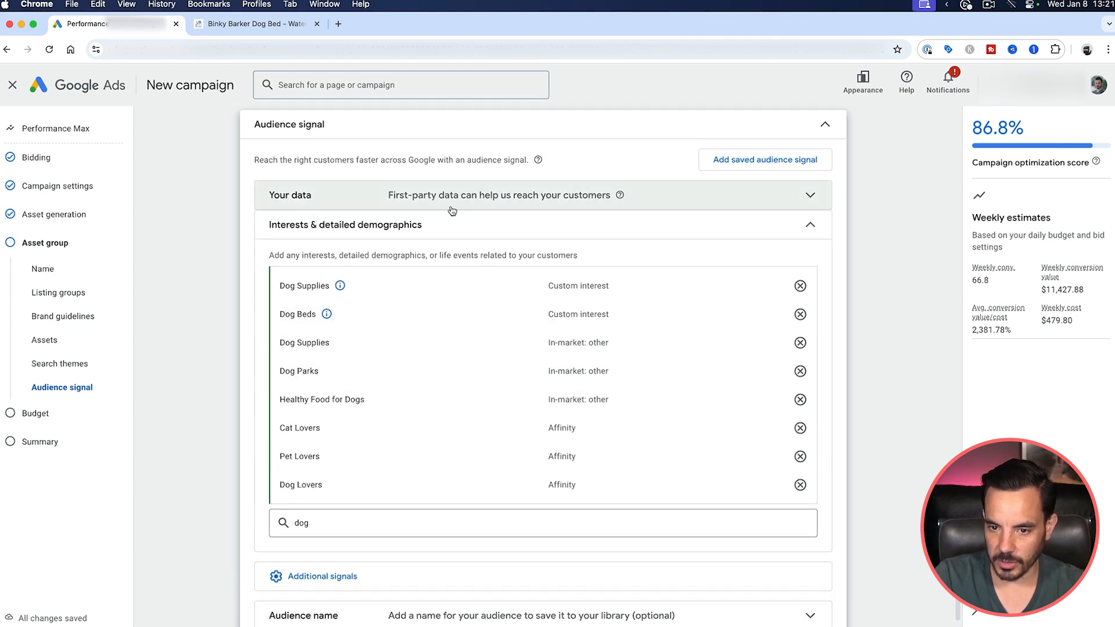
left_click(811, 224)
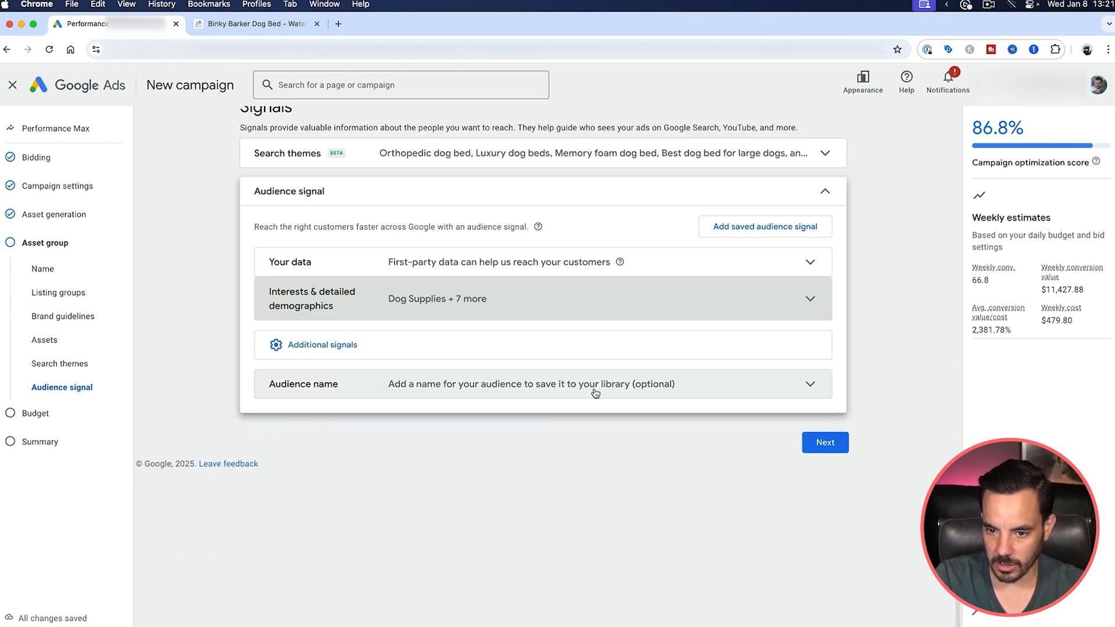
left_click(323, 345)
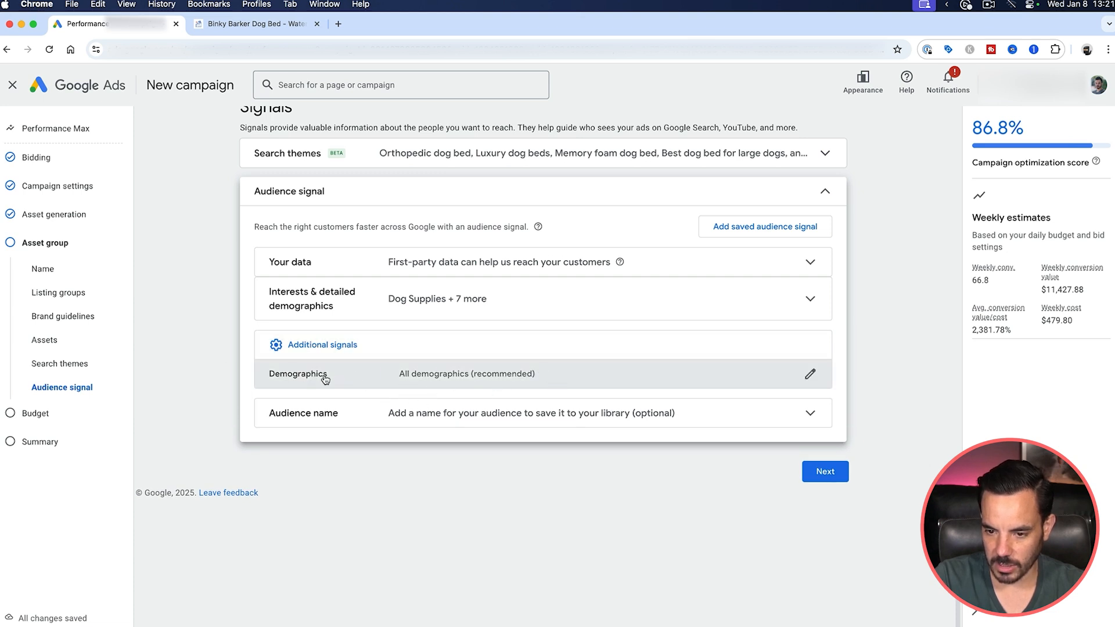
left_click(498, 346)
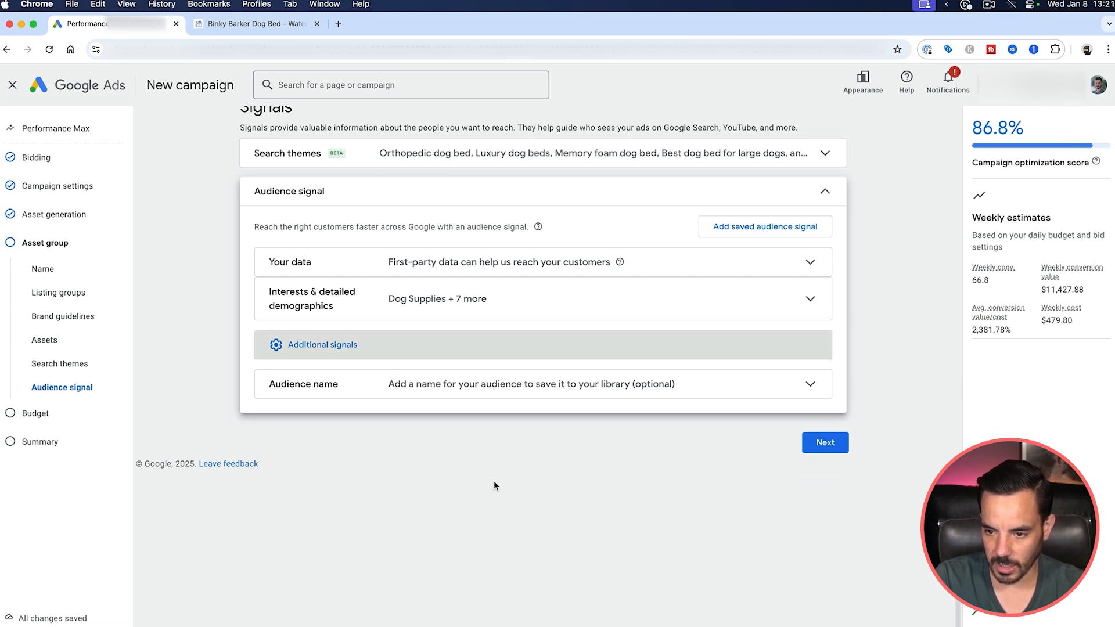
left_click(516, 386)
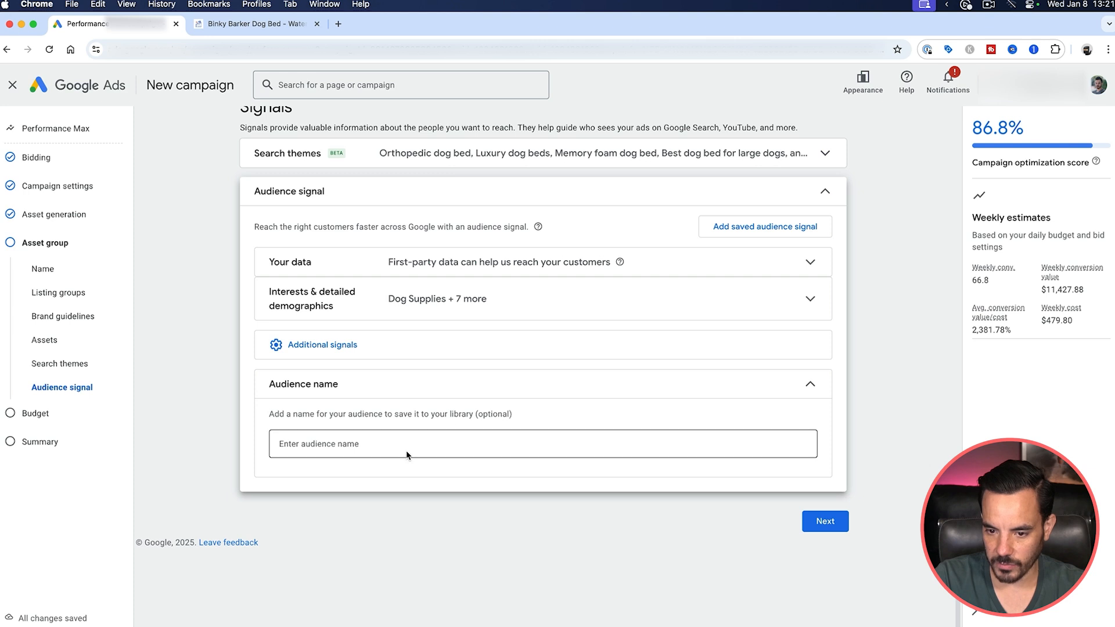
left_click(389, 394)
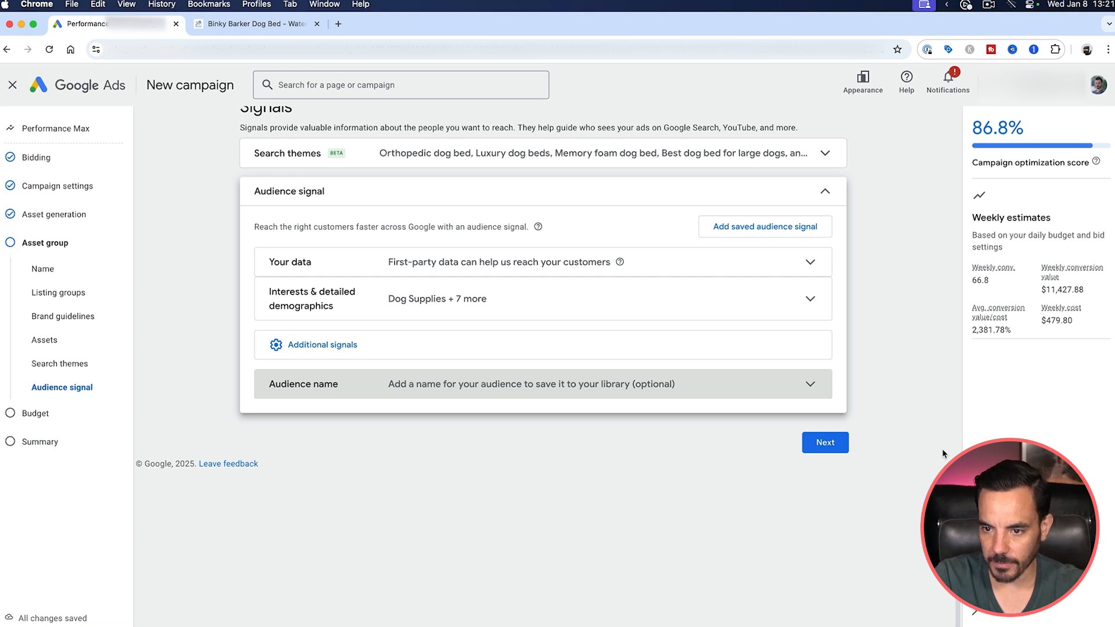
Continue to the budget stage and set a custom average daily budget of $100.
left_click(839, 445)
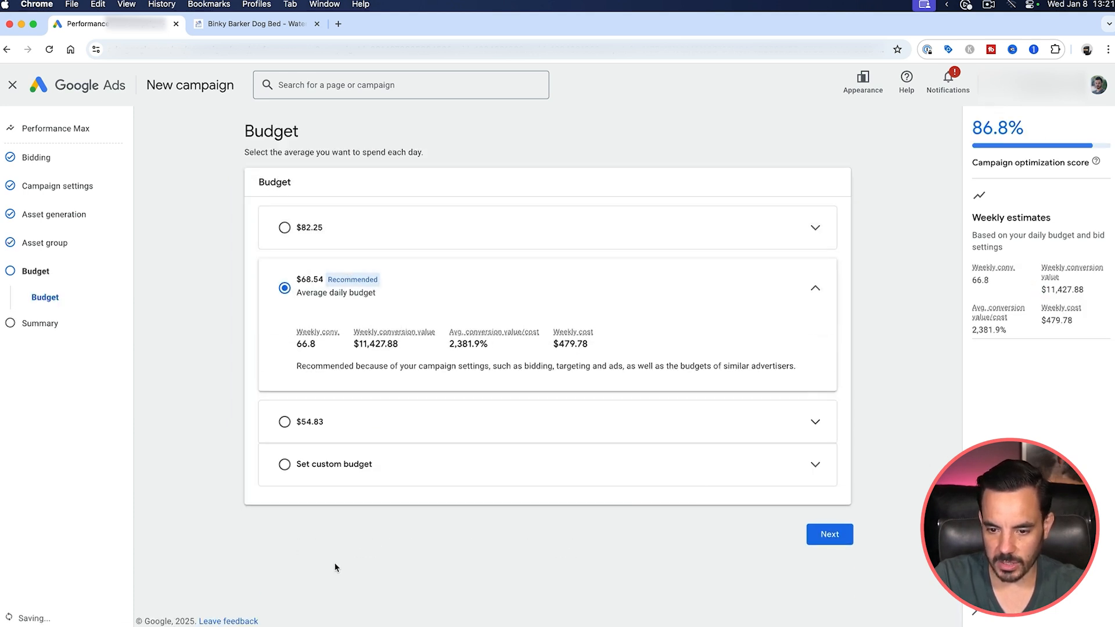
left_click(332, 464)
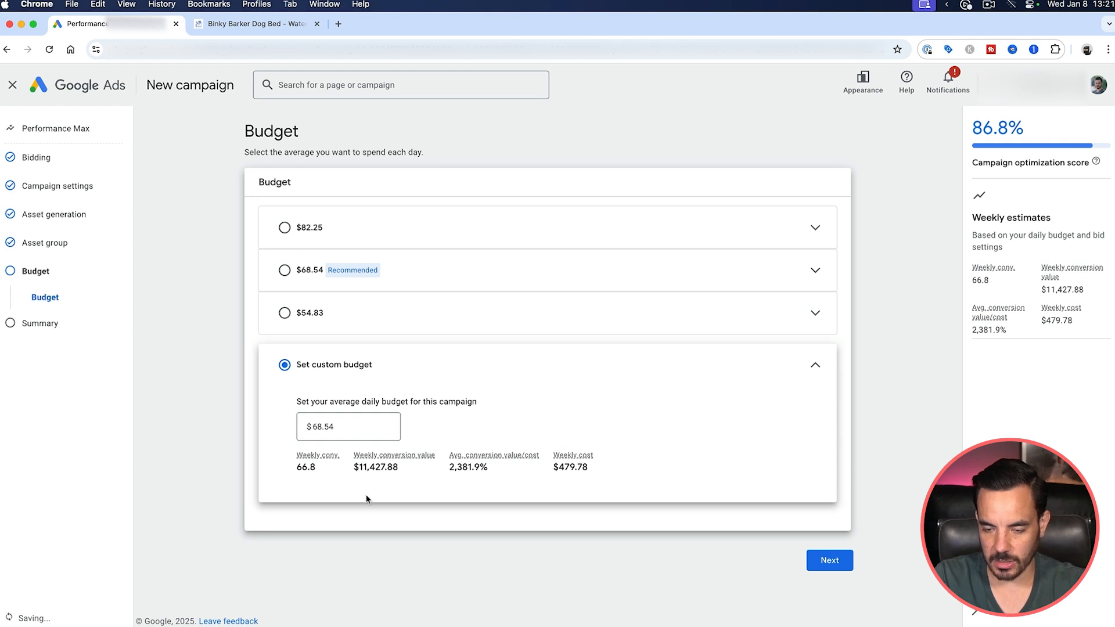
left_click(366, 426)
key("super+a")
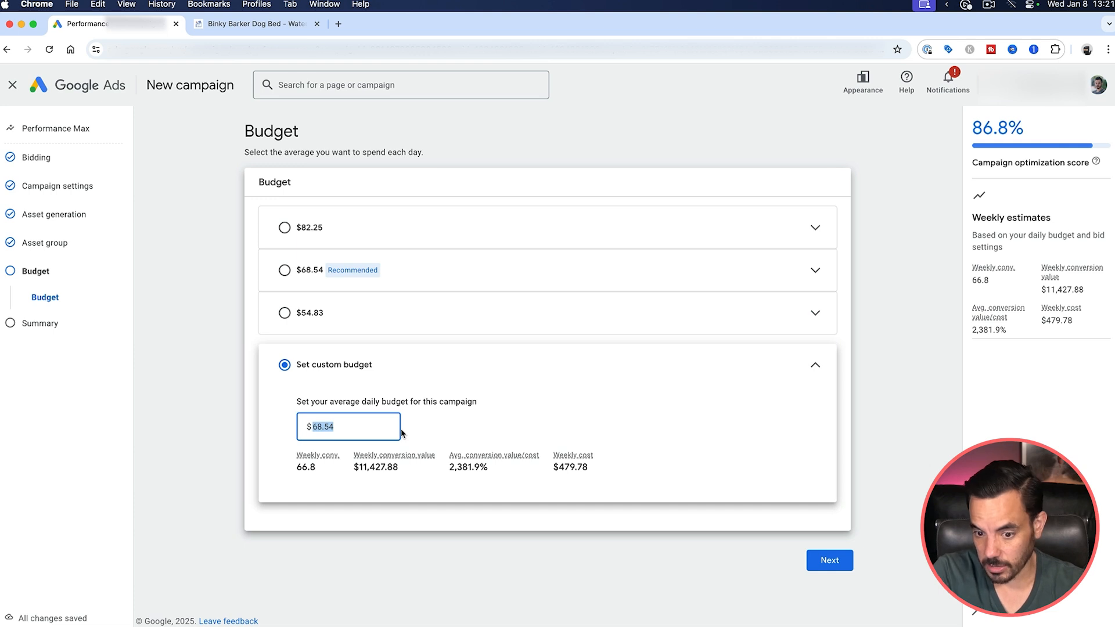
type("100")
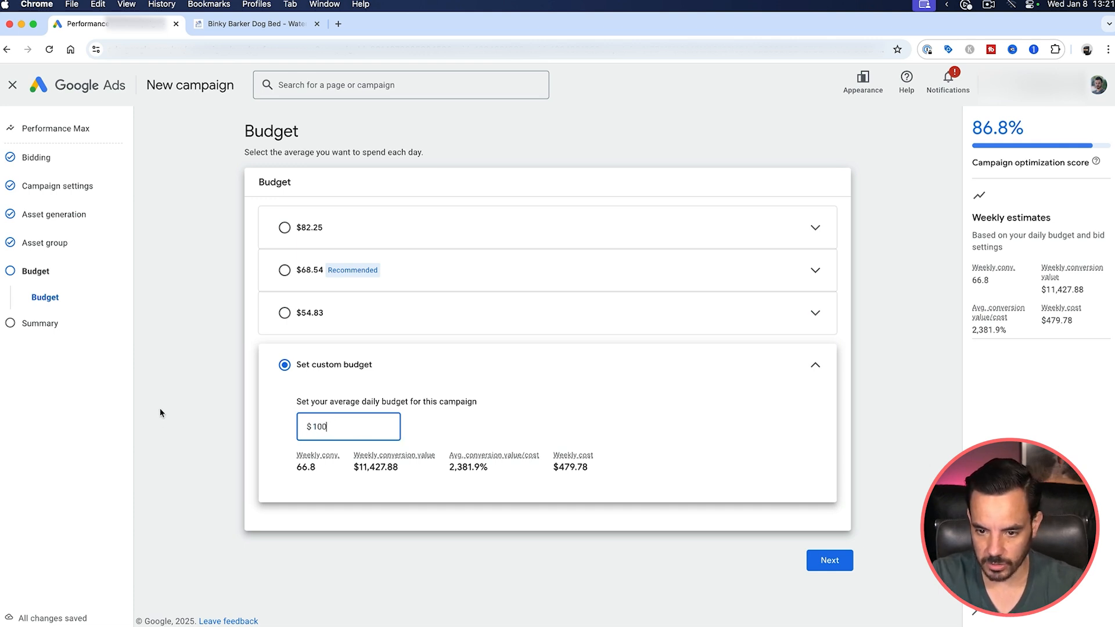
left_click(295, 439)
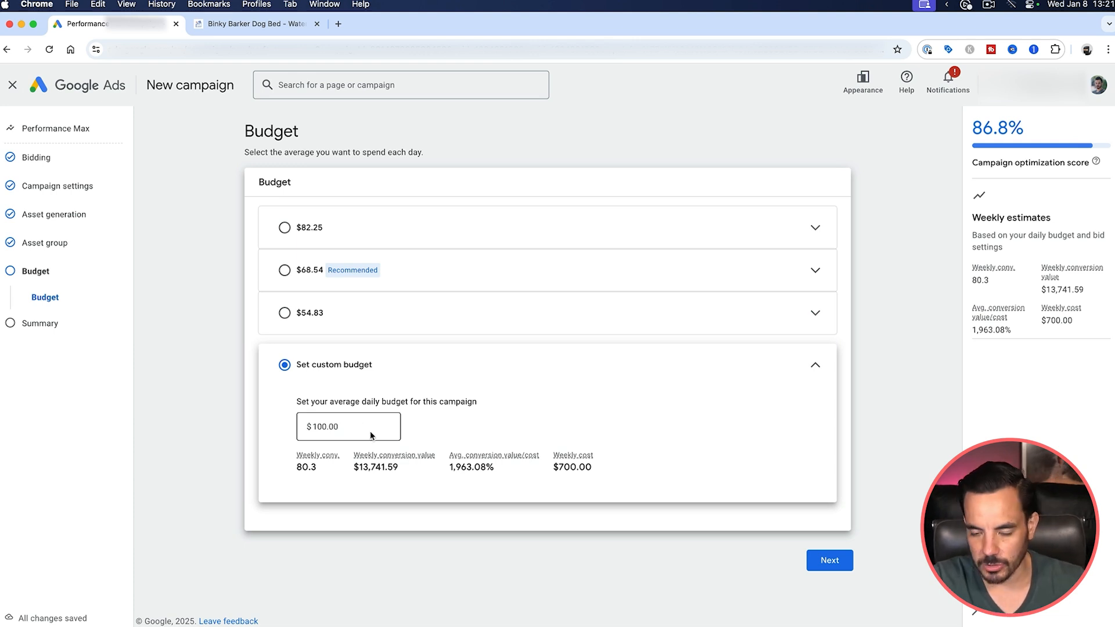
Proceed to the campaign summary and review its overview, bidding, campaign settings and asset group details.
left_click(829, 560)
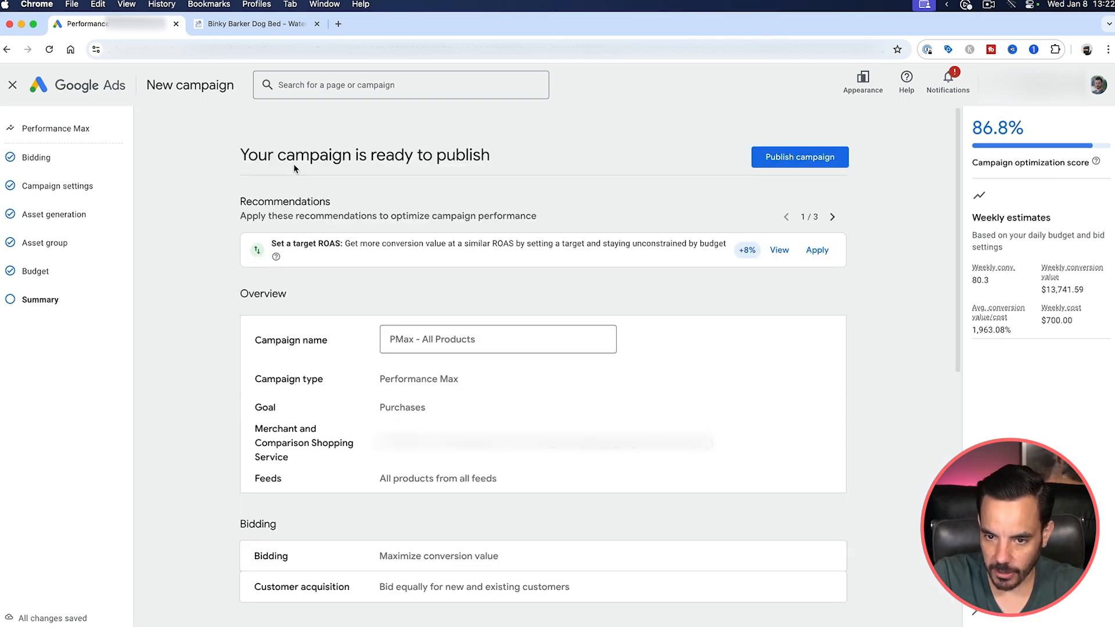
scroll(294, 164, "down", 4)
scroll(295, 167, "down", 12)
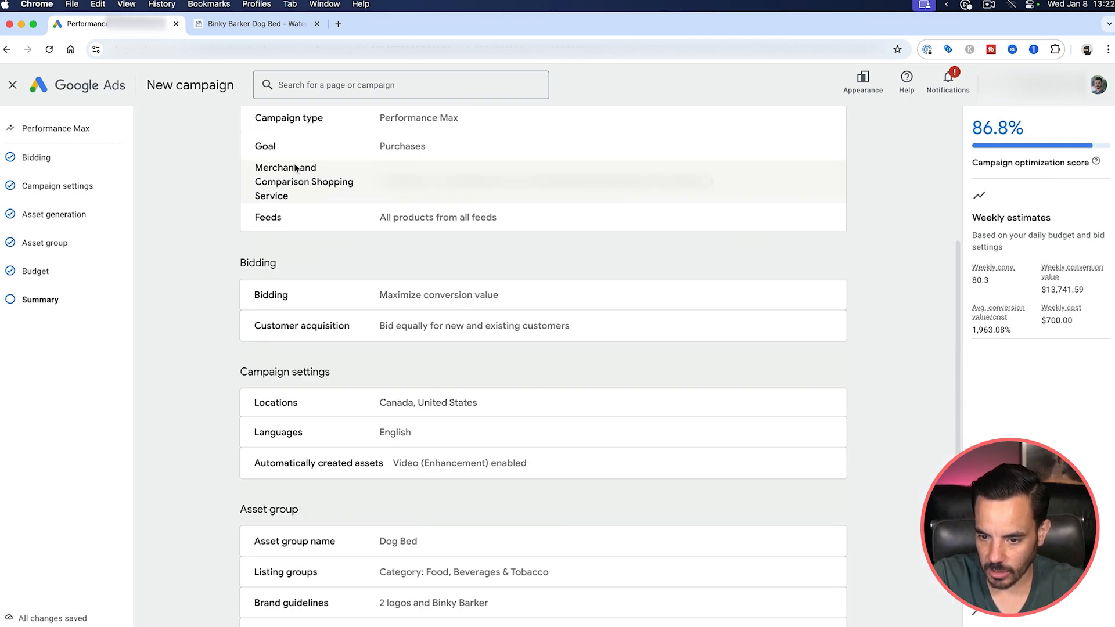